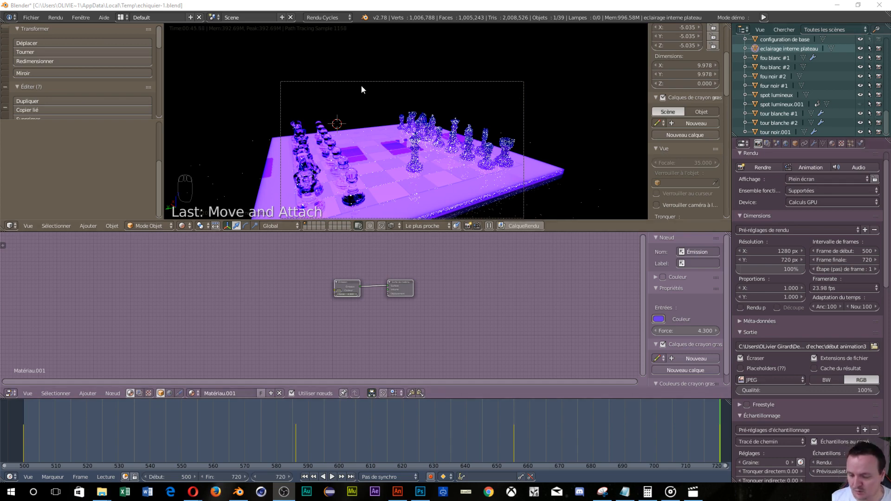
# - Select the chessboard with the case noire material and switch the 3D viewport from rendered to solid shading
pyautogui.rightClick(393, 148)
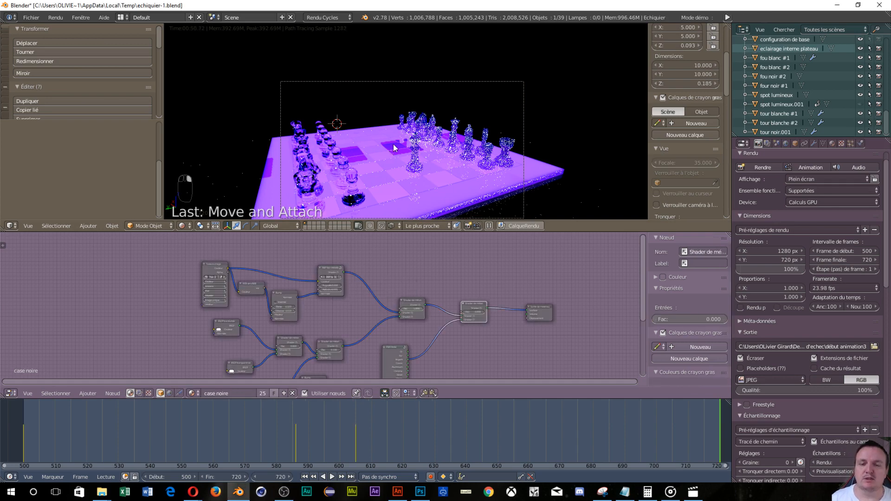
pyautogui.hotkey('shift', 'z')
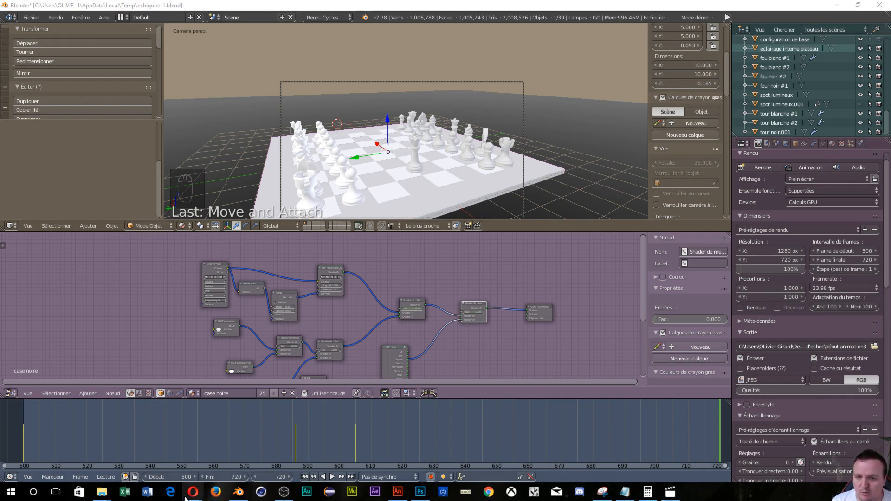
# - Switch to the audition folder in File Explorer and play the Aeterna music track
pyautogui.moveTo(102, 494)
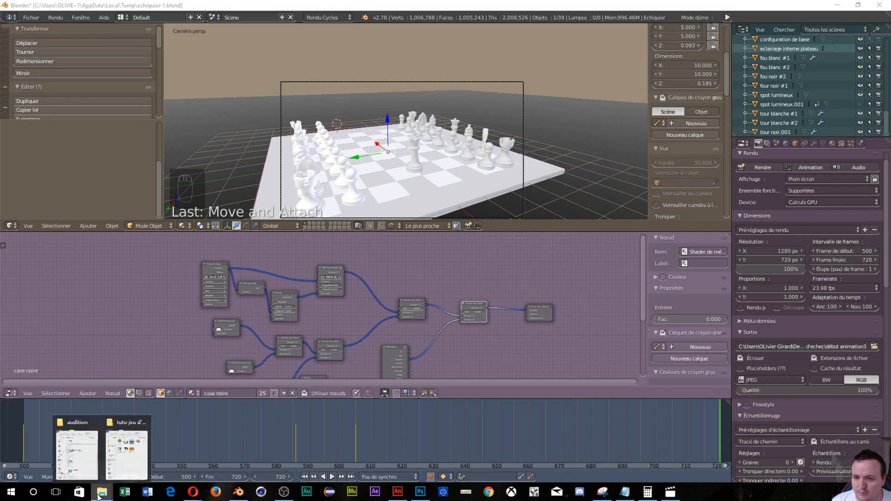
pyautogui.click(76, 448)
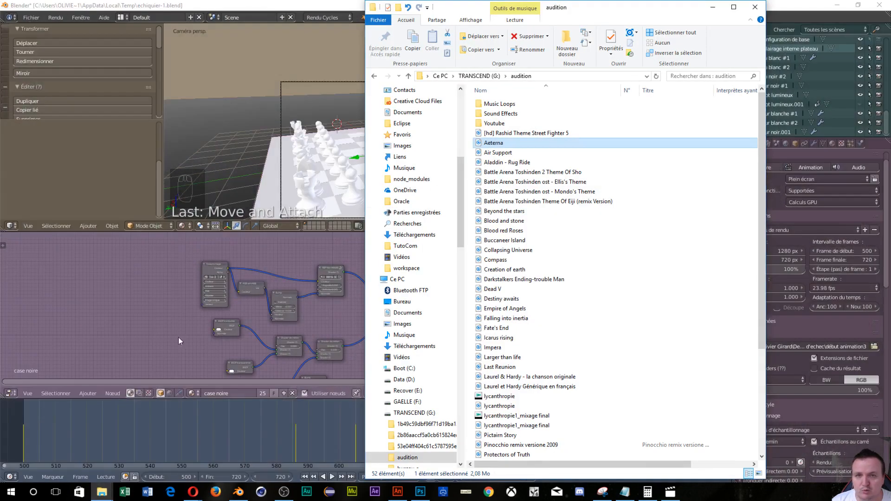
pyautogui.doubleClick(528, 145)
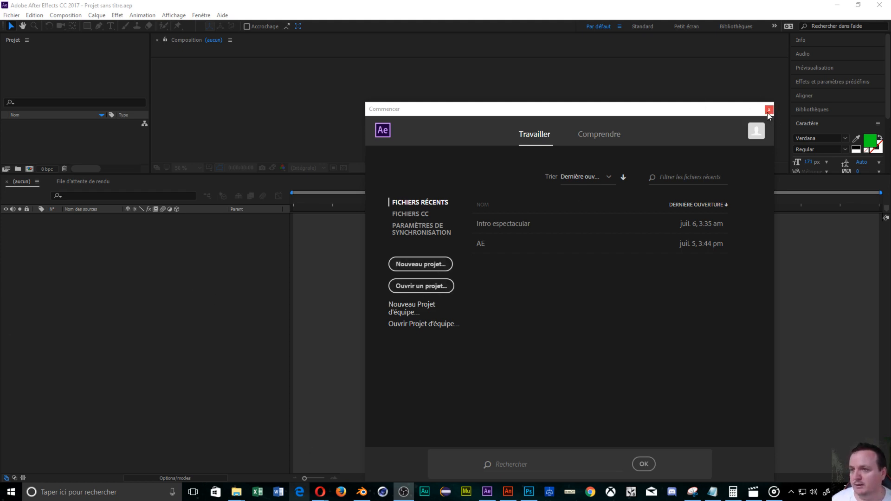
# - Dismiss the After Effects start window and start importing files into the empty project
pyautogui.click(767, 113)
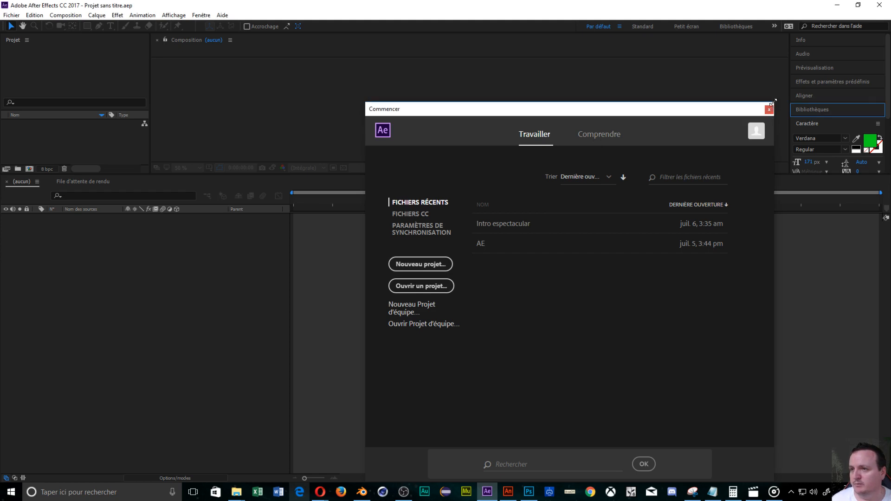
pyautogui.click(769, 109)
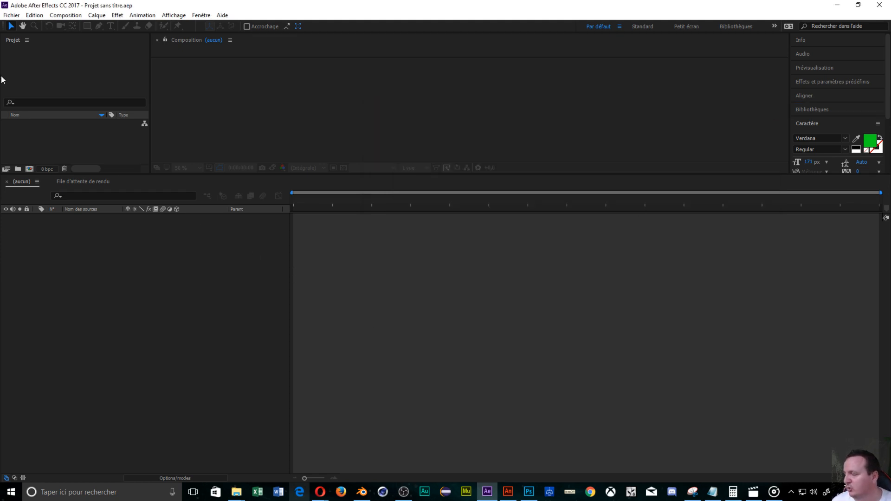
pyautogui.click(90, 127)
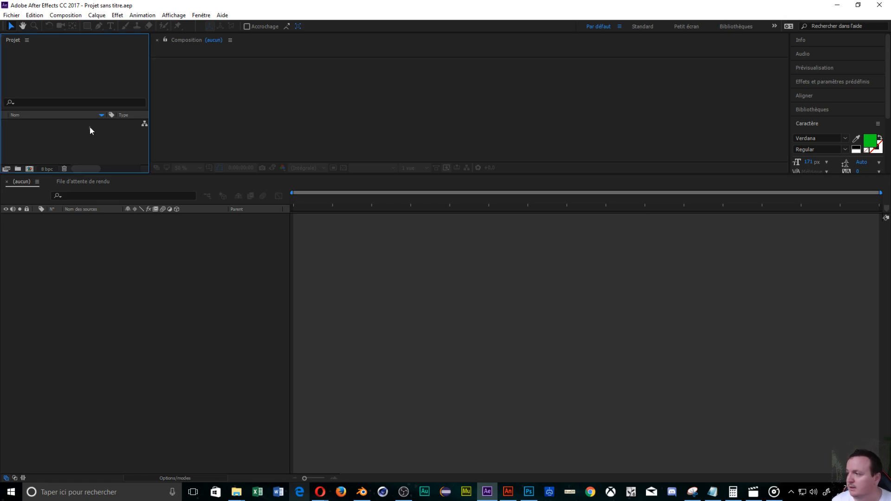
pyautogui.doubleClick(72, 149)
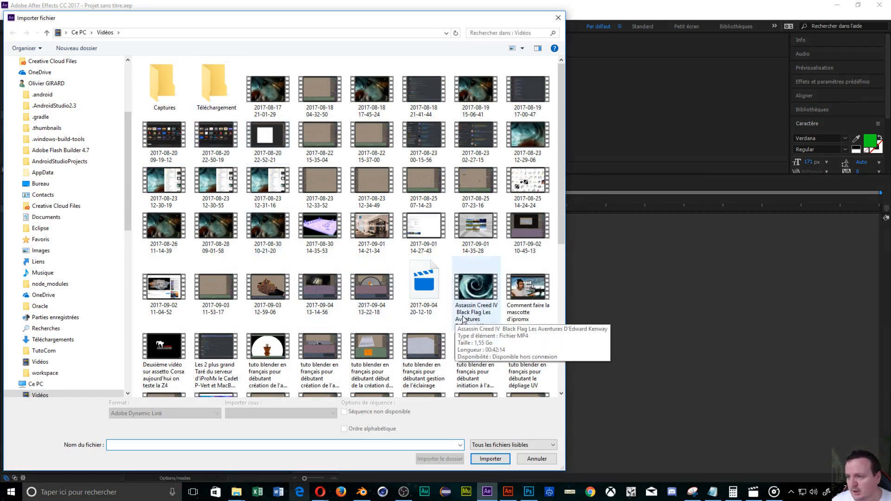
# - Sort the files of the Vidéos folder by date in the import dialog
pyautogui.click(226, 96)
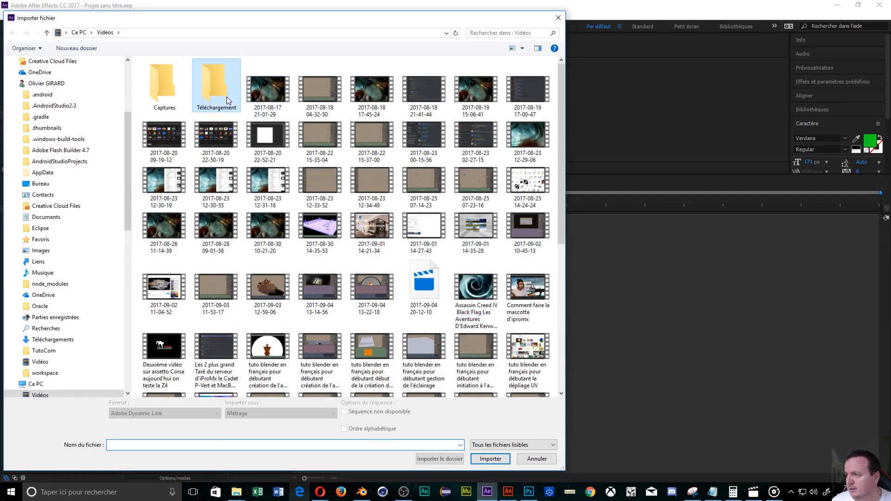
pyautogui.rightClick(227, 96)
pyautogui.rightClick(246, 91)
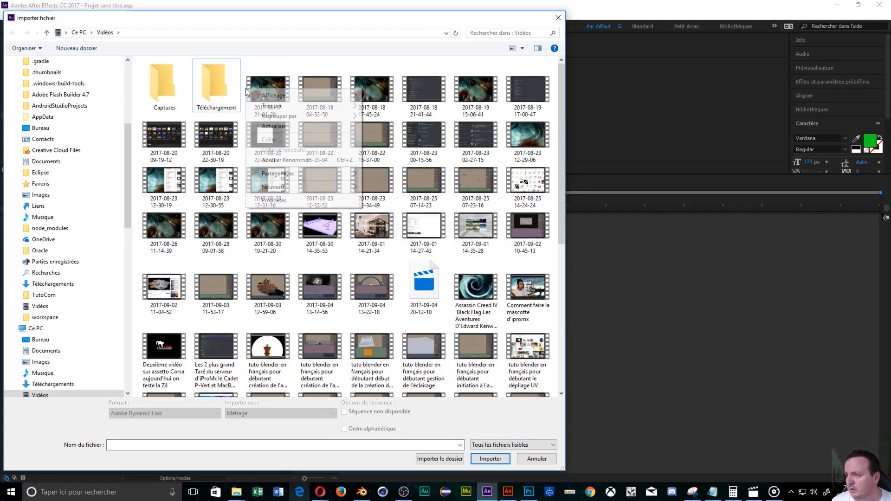
pyautogui.rightClick(243, 93)
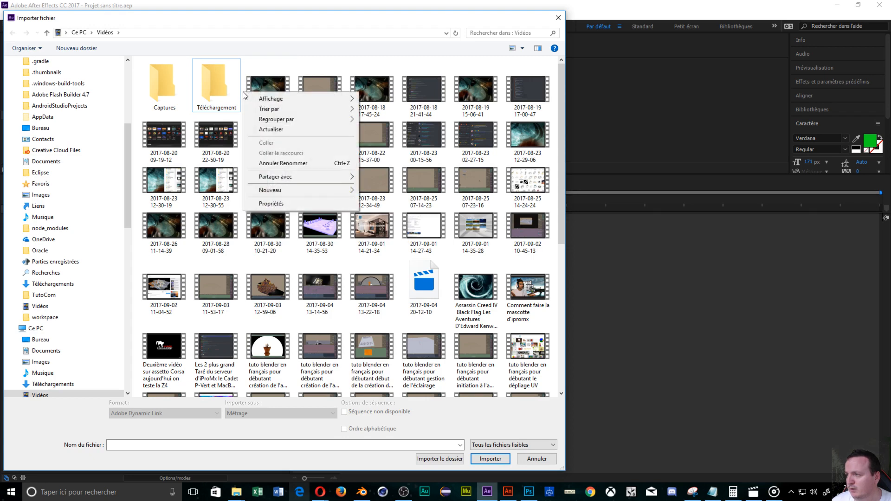
pyautogui.moveTo(293, 113)
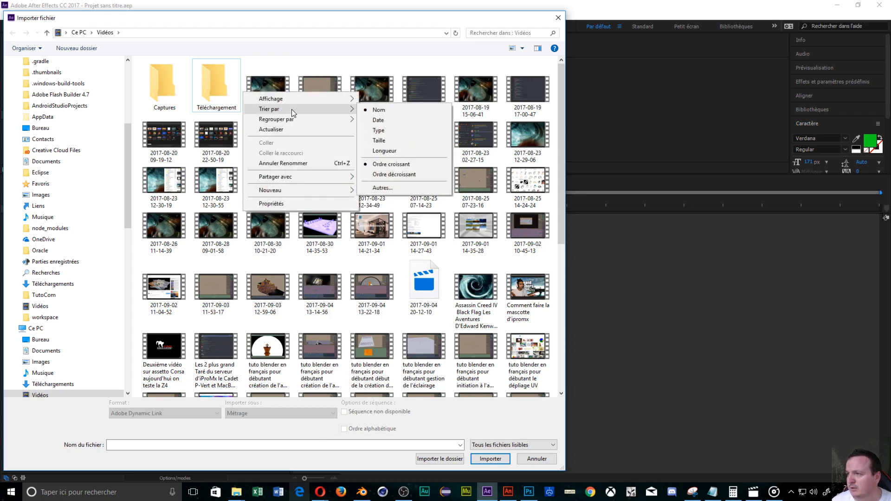
pyautogui.click(371, 120)
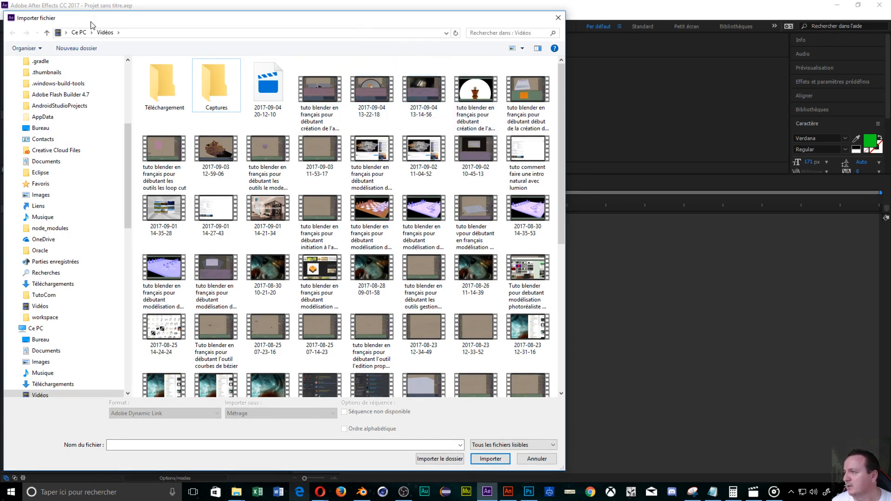
# - Browse to Bureau and open the tuto jeu d'echec folder, refreshing the folder list and dismissing any import errors
pyautogui.click(41, 128)
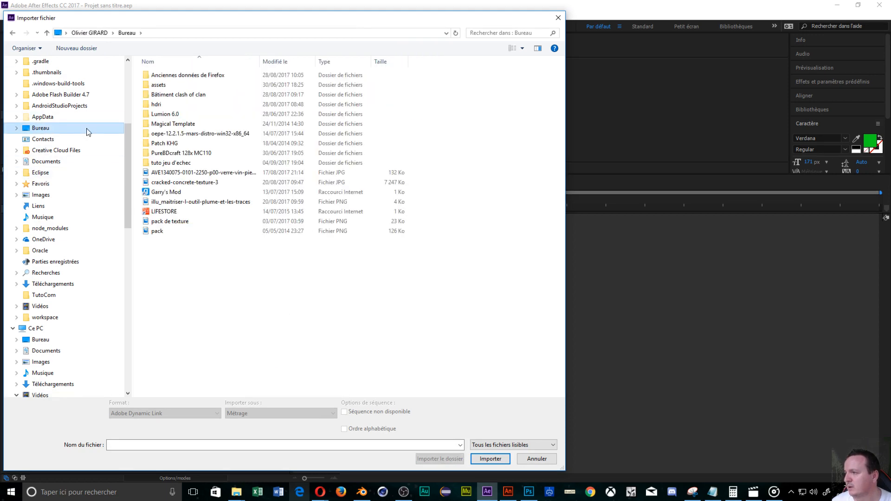
pyautogui.doubleClick(184, 162)
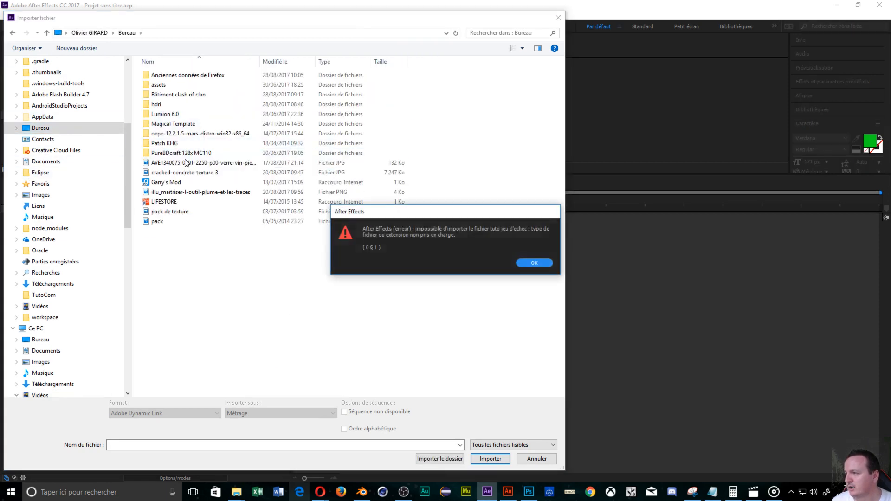
pyautogui.click(528, 263)
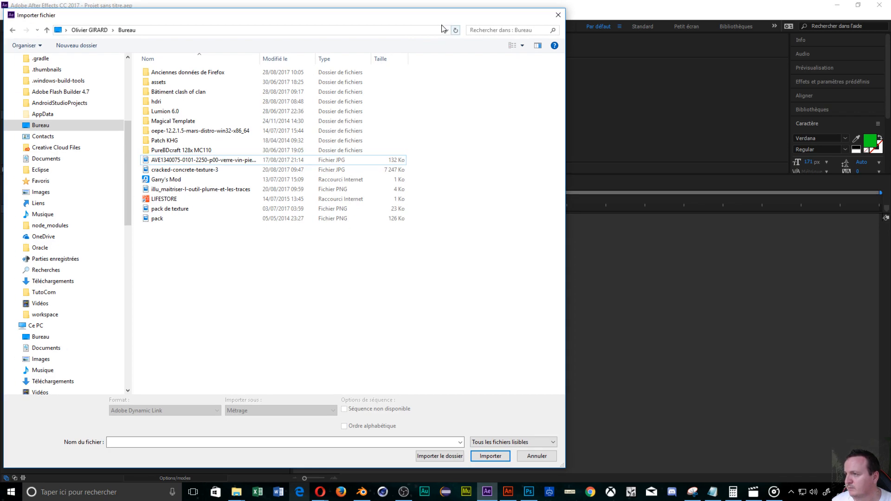
pyautogui.click(456, 31)
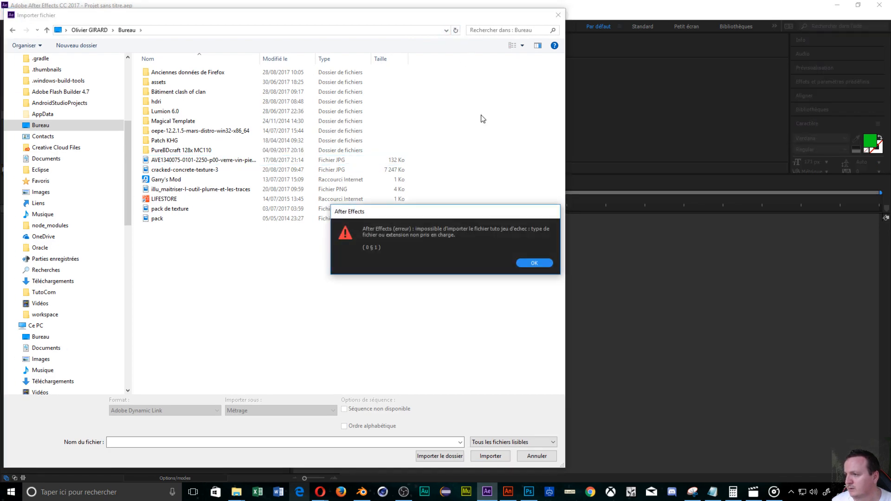
pyautogui.click(534, 263)
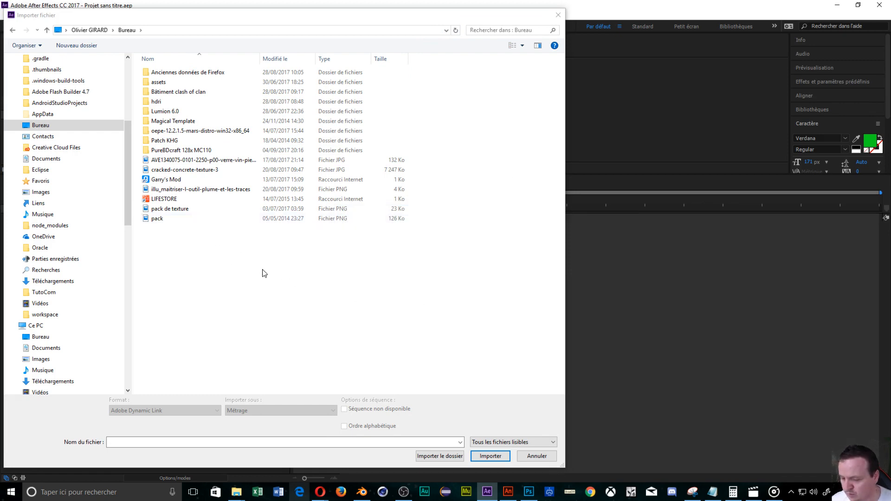
pyautogui.click(277, 329)
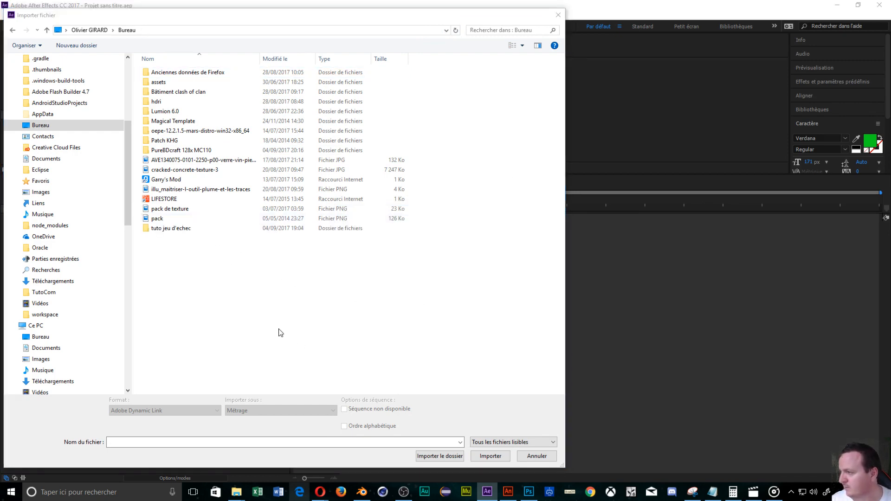
pyautogui.doubleClick(189, 161)
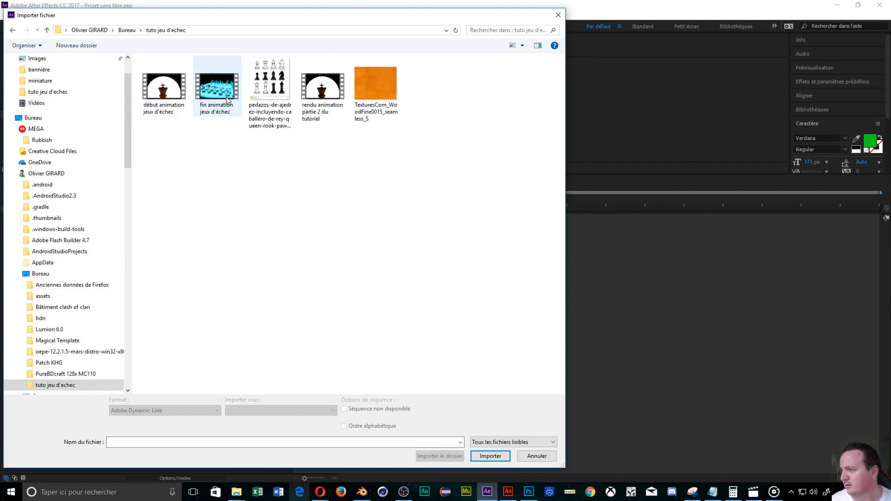
# - Import the videos "fin animation jeux d'échec" and "rendu animation partie 2 du tutoriel" together as footage
pyautogui.click(227, 98)
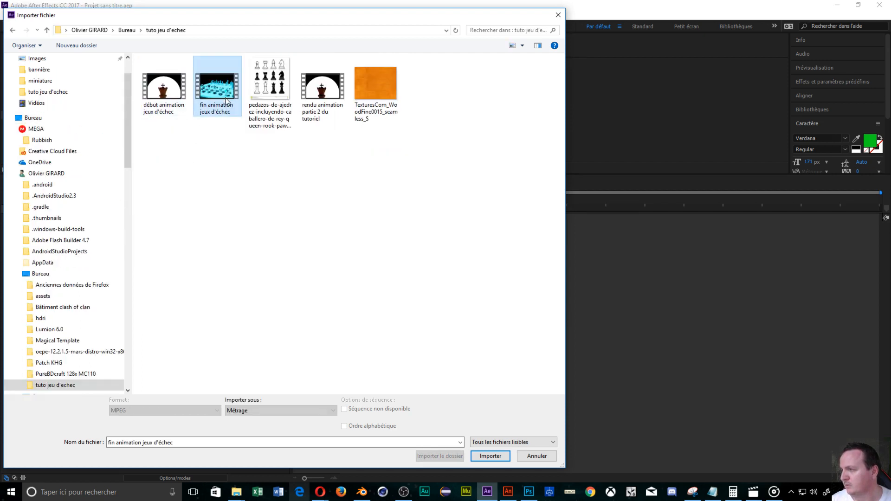
pyautogui.keyDown('shift'); pyautogui.click(324, 103); pyautogui.keyUp('shift')
pyautogui.click(306, 120)
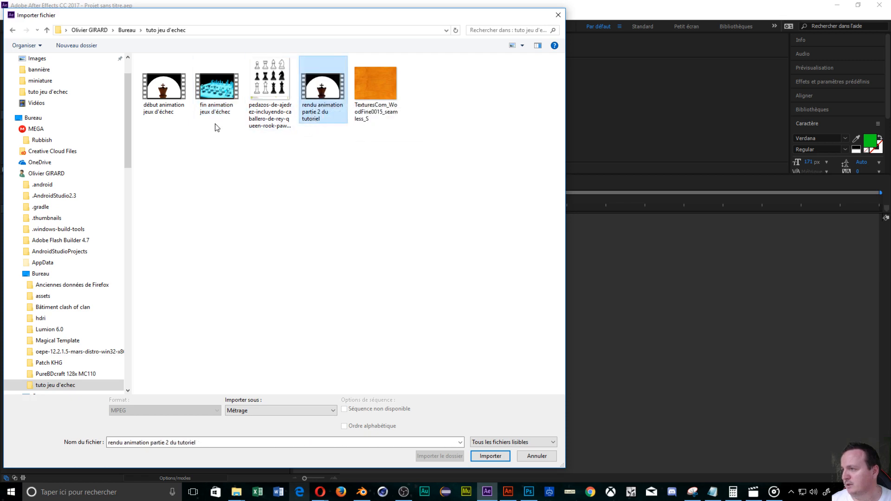
pyautogui.keyDown('ctrl'); pyautogui.click(217, 110); pyautogui.keyUp('ctrl')
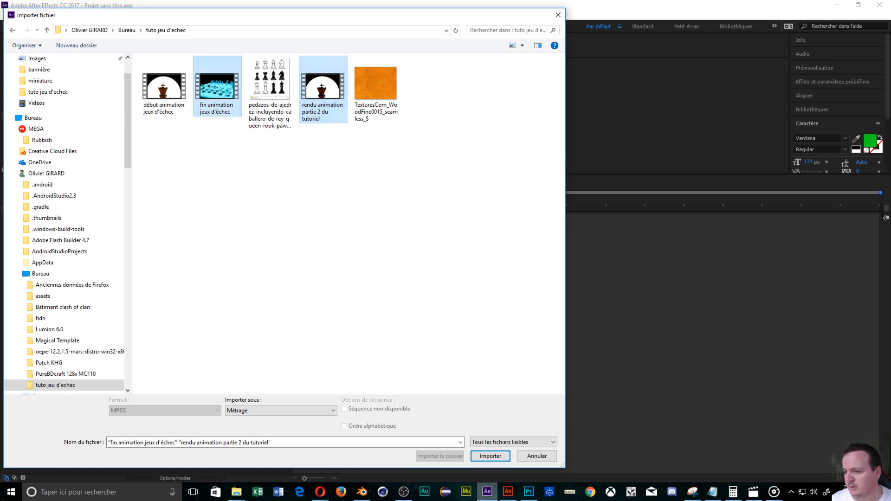
pyautogui.click(491, 457)
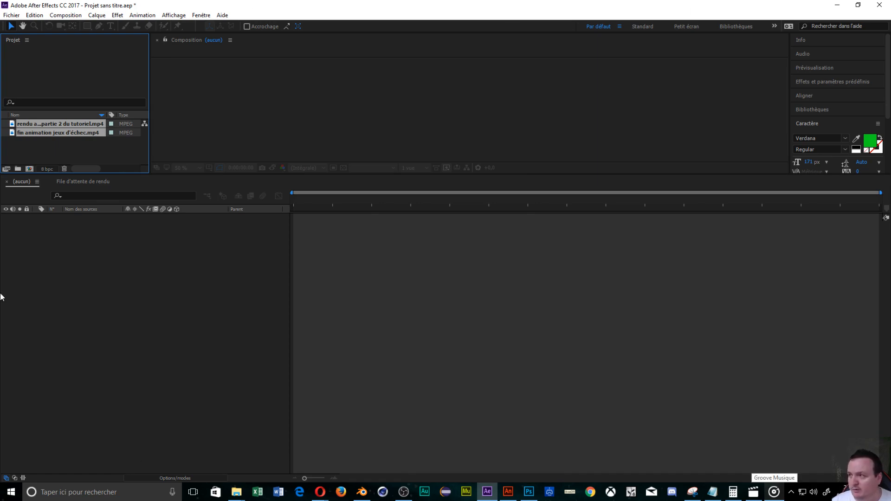
# - Start another file import and browse up to the Ce PC location
pyautogui.doubleClick(74, 144)
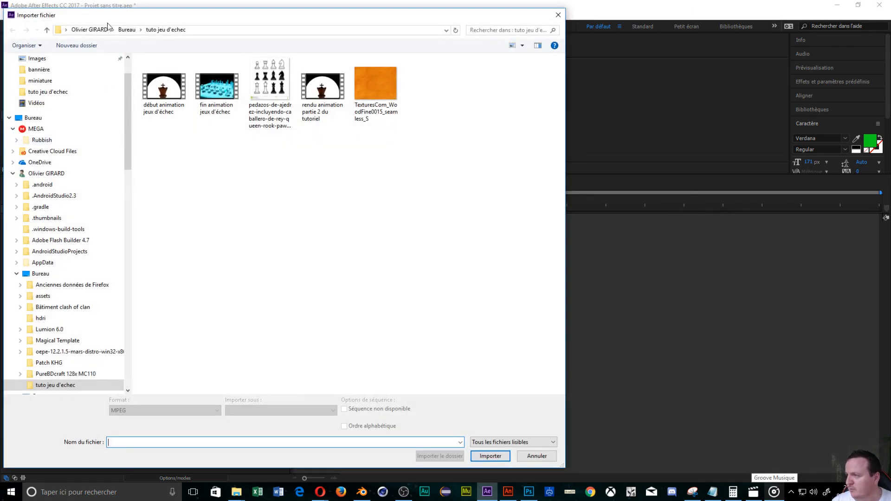
pyautogui.click(112, 29)
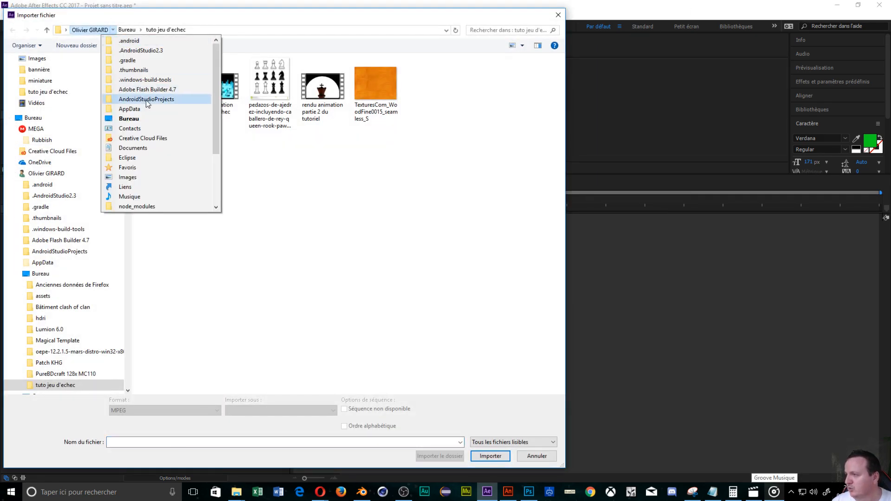
pyautogui.click(67, 30)
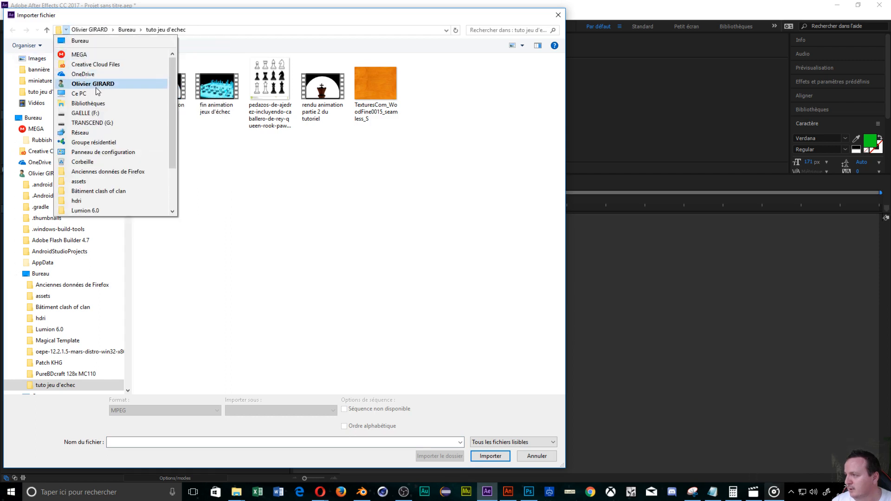
pyautogui.click(96, 91)
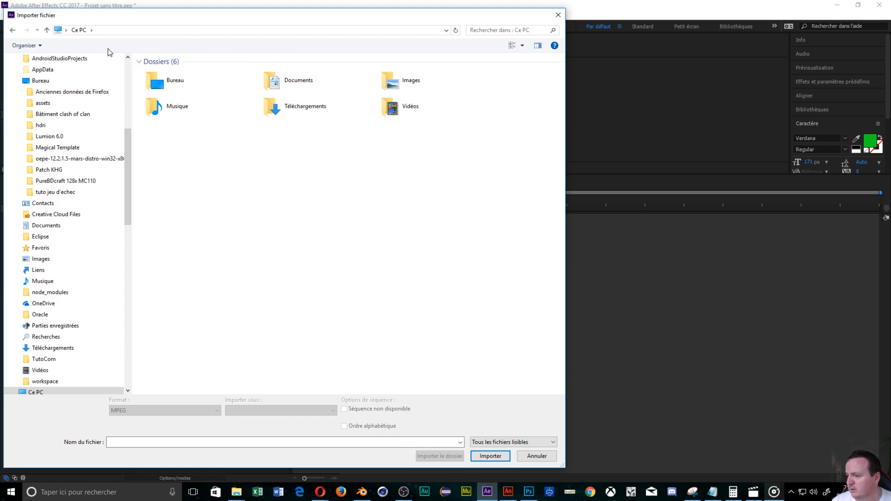
pyautogui.click(90, 31)
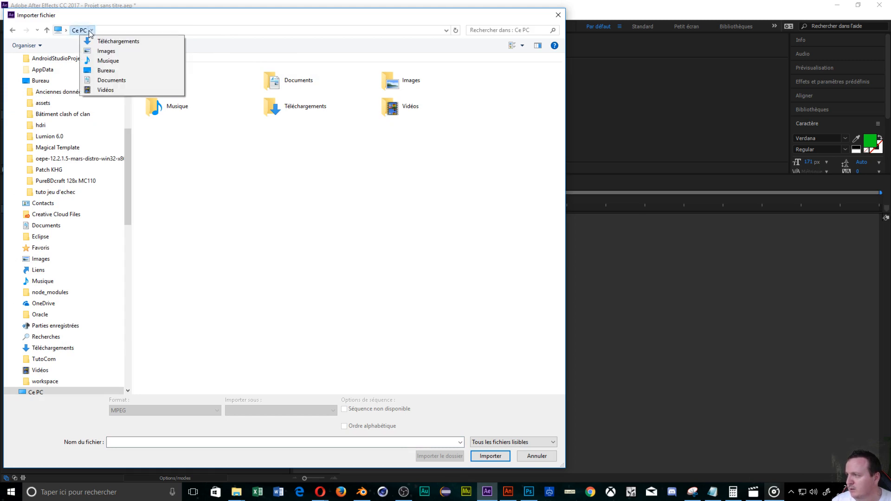
pyautogui.click(149, 31)
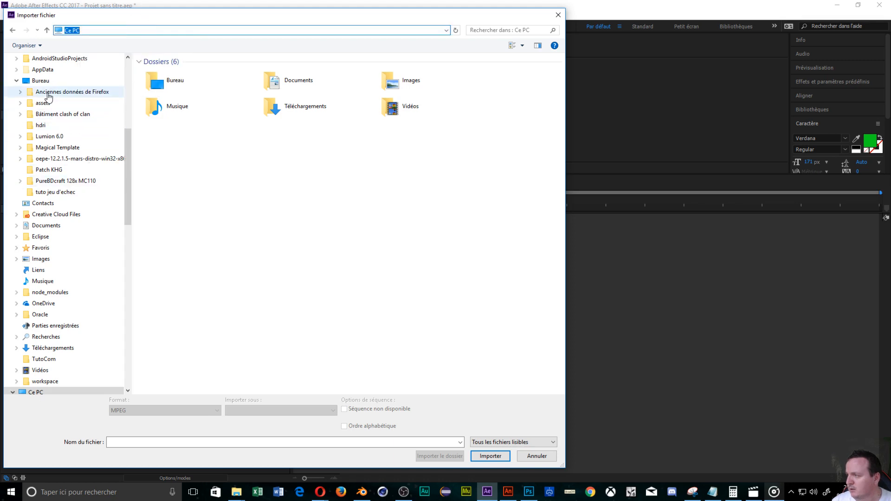
# - Open the audition folder on the TRANSCEND (G:) drive in the import dialog
pyautogui.scroll(-7, 67, 211)
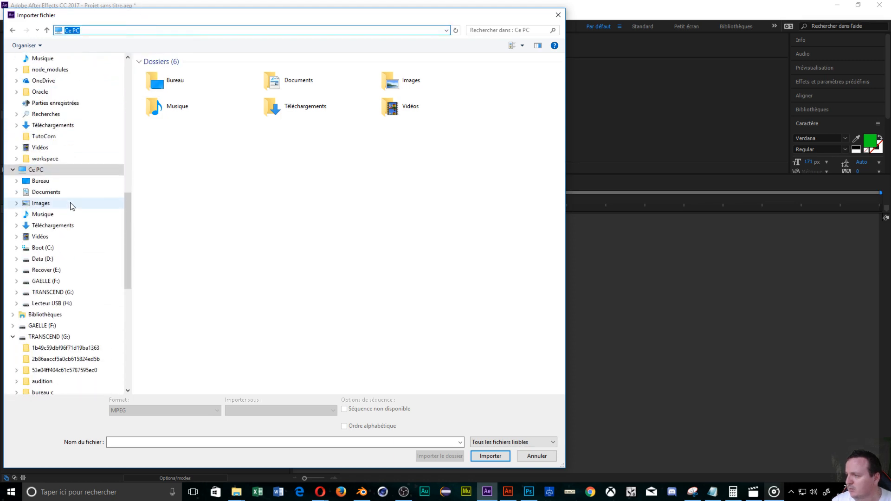
pyautogui.click(65, 259)
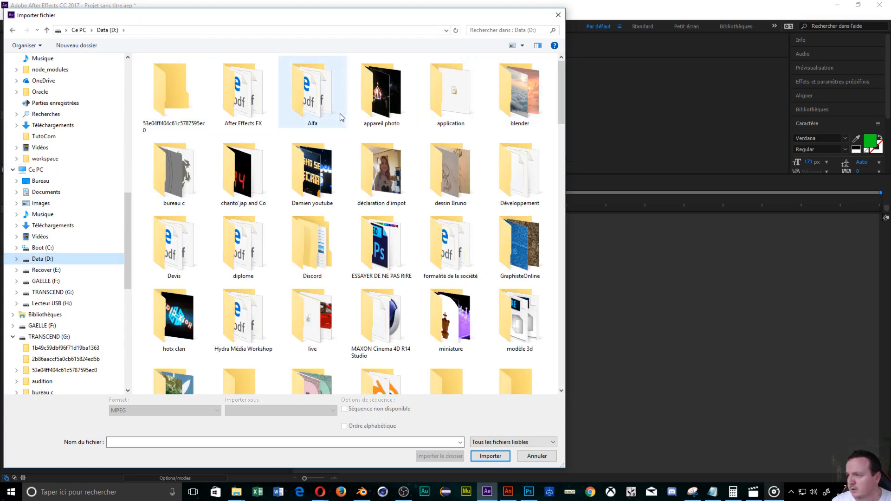
pyautogui.scroll(-1, 67, 295)
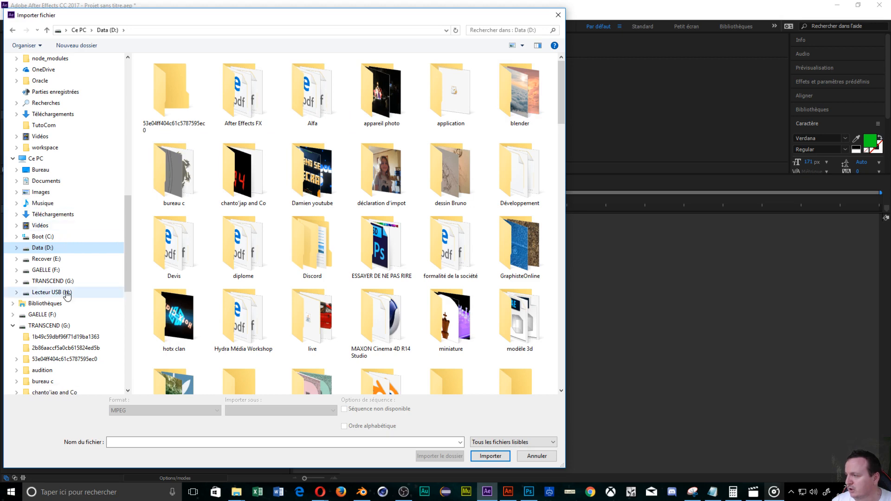
pyautogui.click(51, 281)
pyautogui.doubleClick(321, 105)
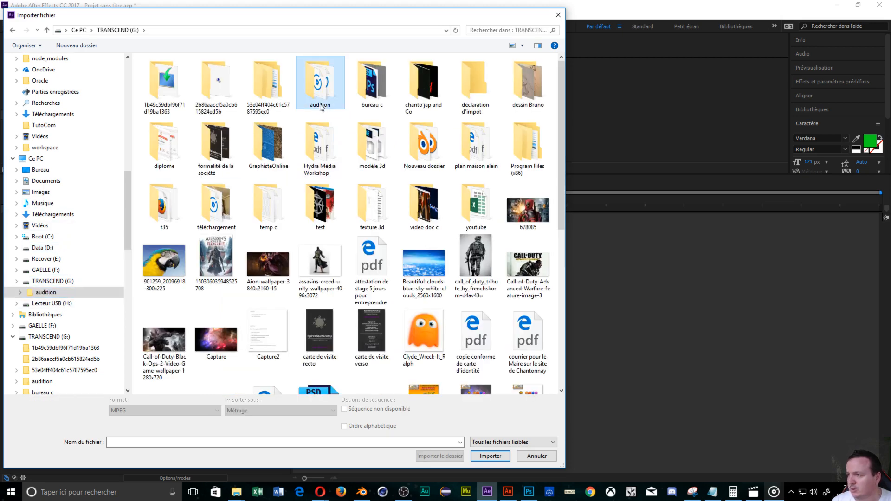
# - Import the audio file Aeterna and create a new composition from the clip "rendu animation partie 2 du tutoriel"
pyautogui.click(164, 112)
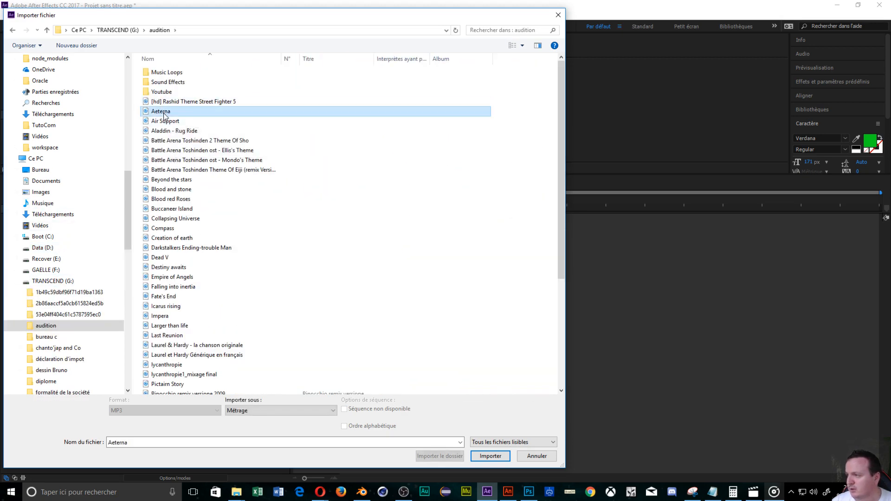
pyautogui.click(489, 456)
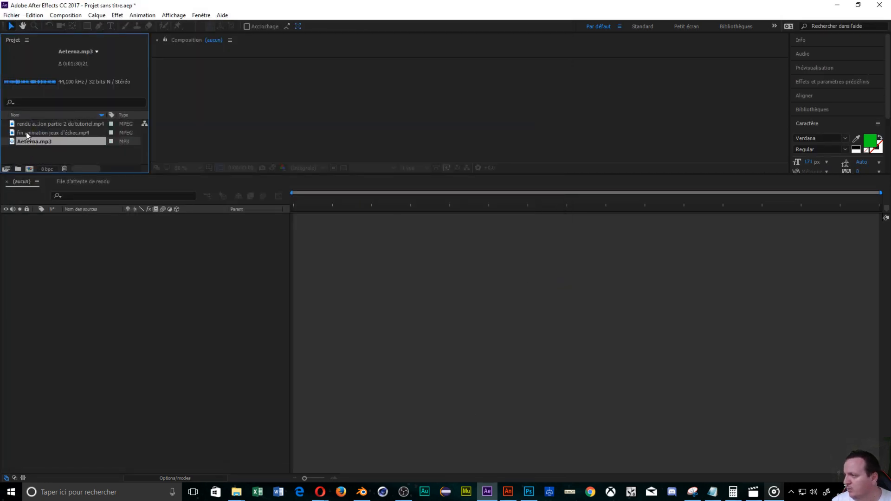
pyautogui.moveTo(38, 124); pyautogui.dragTo(32, 168)
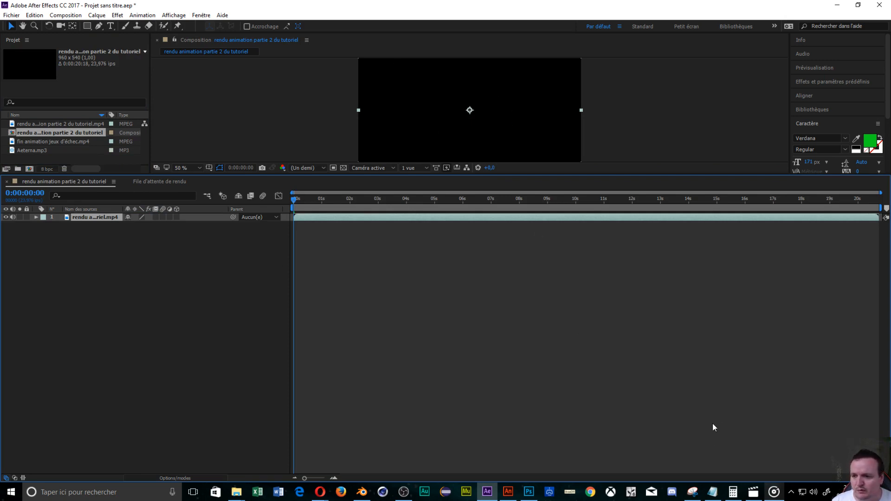
pyautogui.click(574, 494)
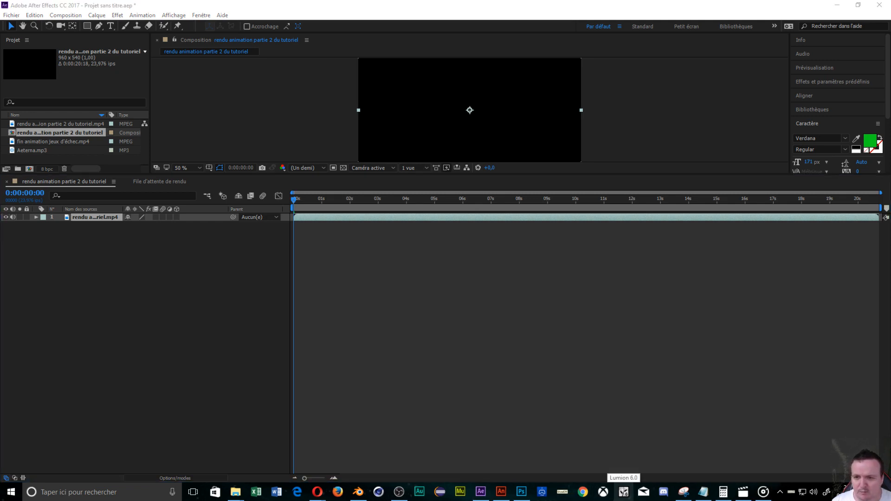
pyautogui.moveTo(733, 401)
pyautogui.mouseDown()
pyautogui.moveTo(497, 439)
pyautogui.moveTo(386, 418)
pyautogui.moveTo(371, 440)
pyautogui.mouseUp()
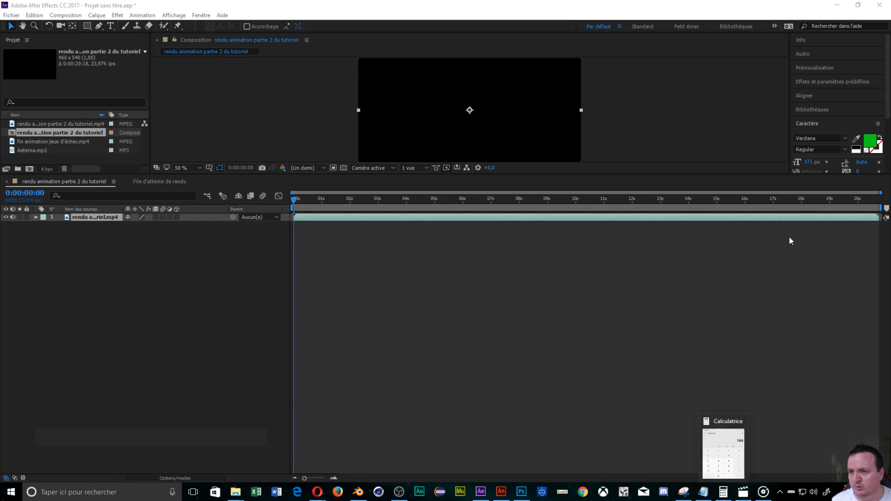
# - Show the composition at 100% magnification and enlarge the viewer area by lowering its boundary with the timeline
pyautogui.press('/')
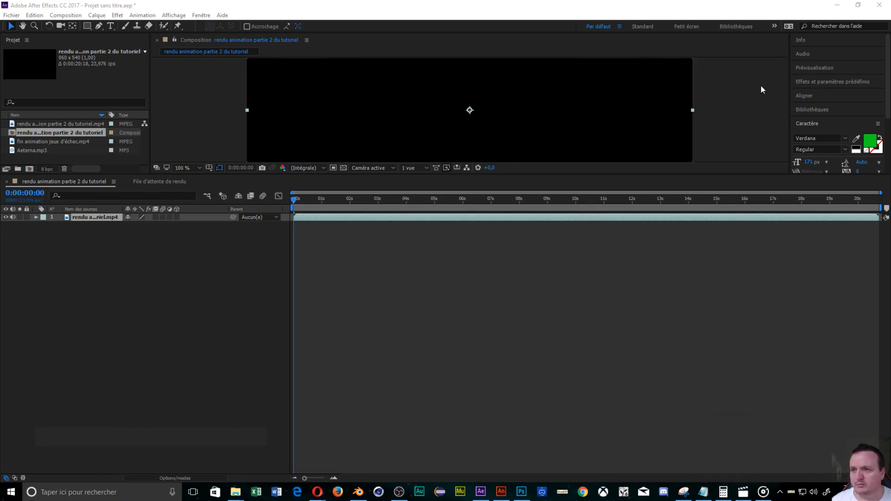
pyautogui.click(834, 39)
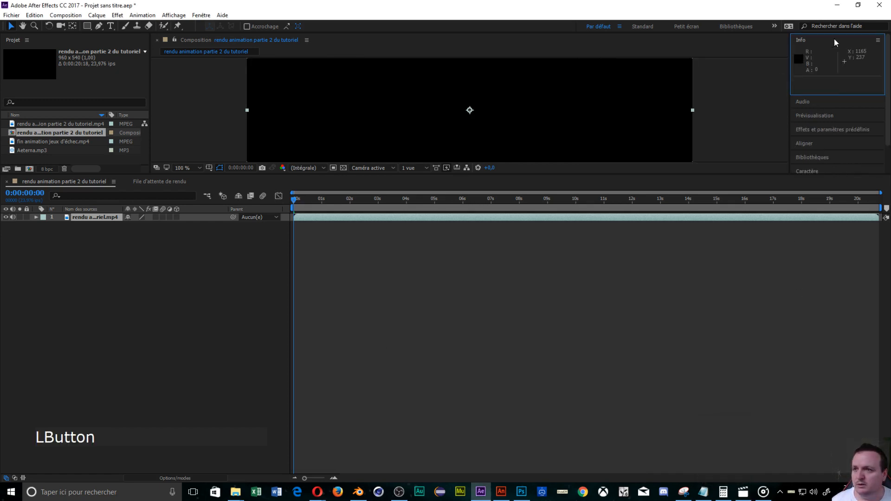
pyautogui.click(818, 105)
pyautogui.click(798, 43)
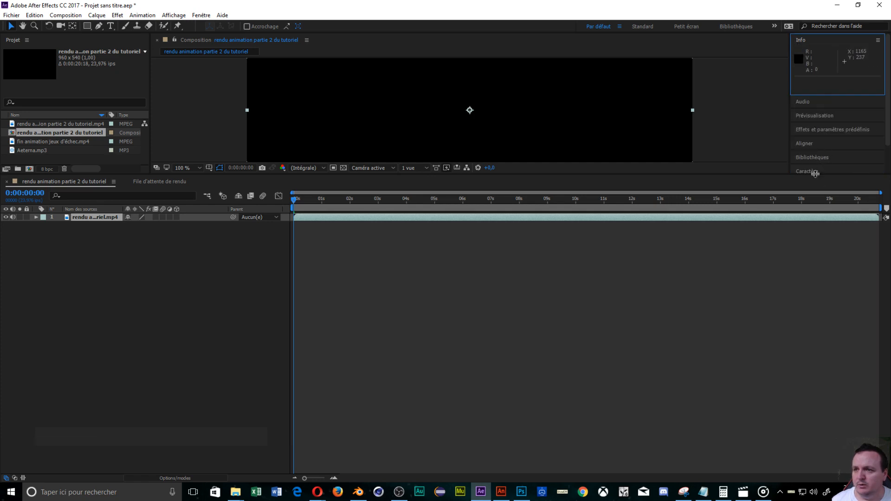
pyautogui.moveTo(816, 173); pyautogui.dragTo(813, 233)
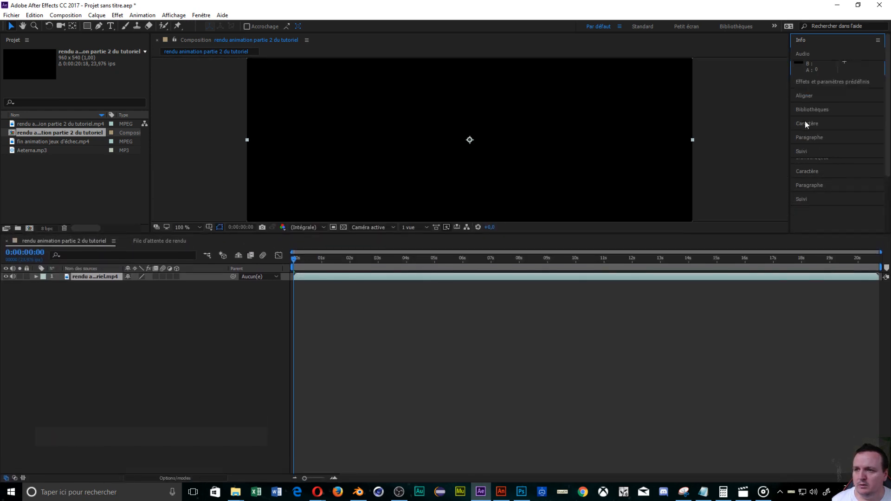
# - Open the preview controls and play back the composition twice to review the chess animation, stopping playback each time
pyautogui.click(806, 121)
pyautogui.click(837, 81)
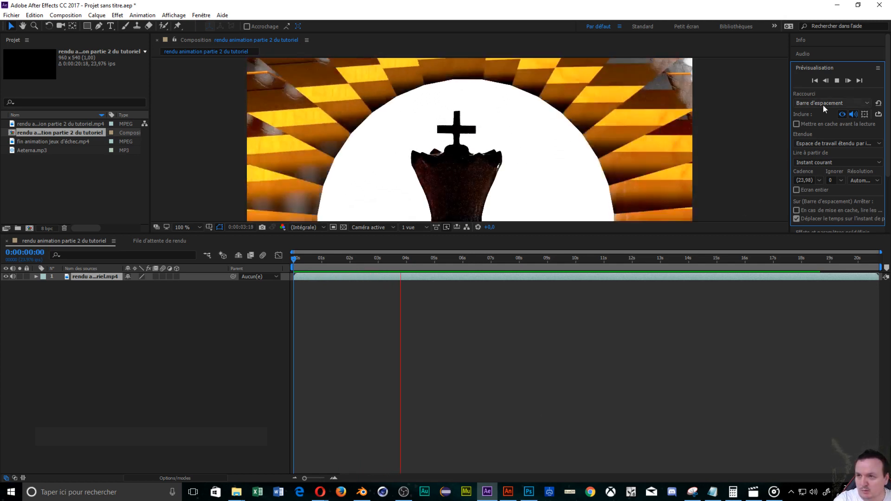
pyautogui.click(837, 81)
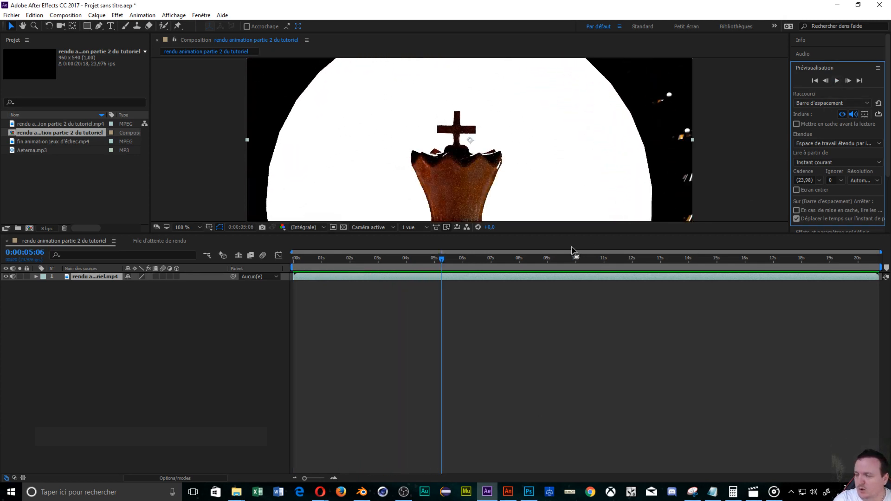
pyautogui.press('space')
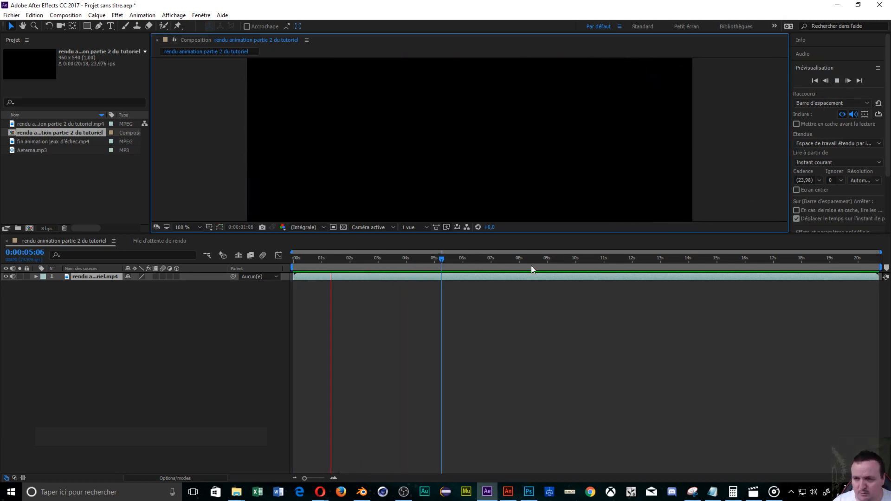
pyautogui.press('space')
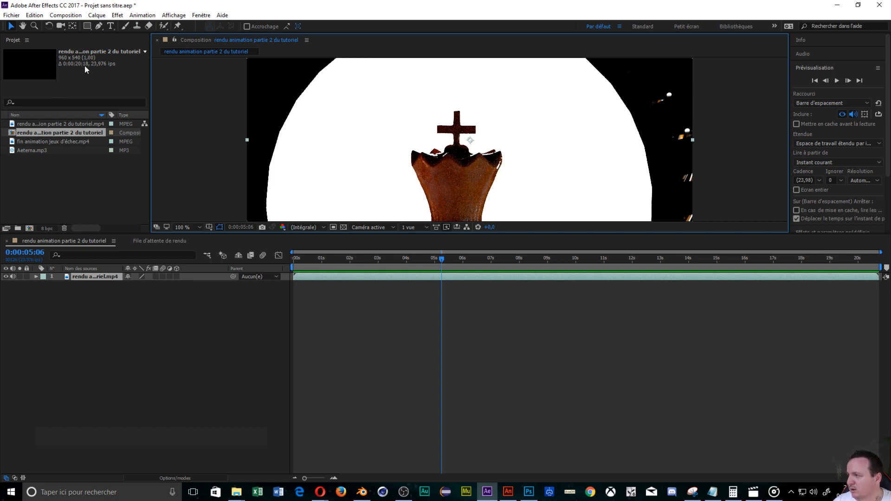
# - Compare the durations of the footage items "rendu animation partie 2 du tutoriel" and "fin animation jeux d'échec"
pyautogui.click(81, 123)
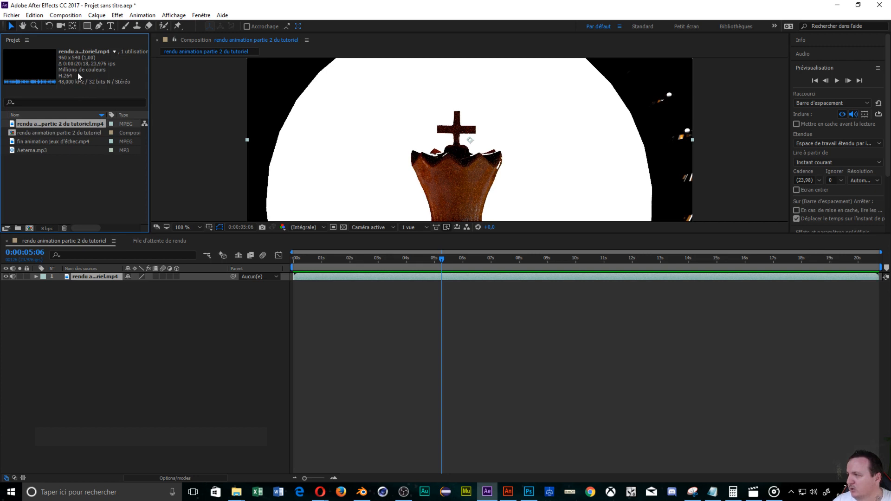
pyautogui.click(77, 141)
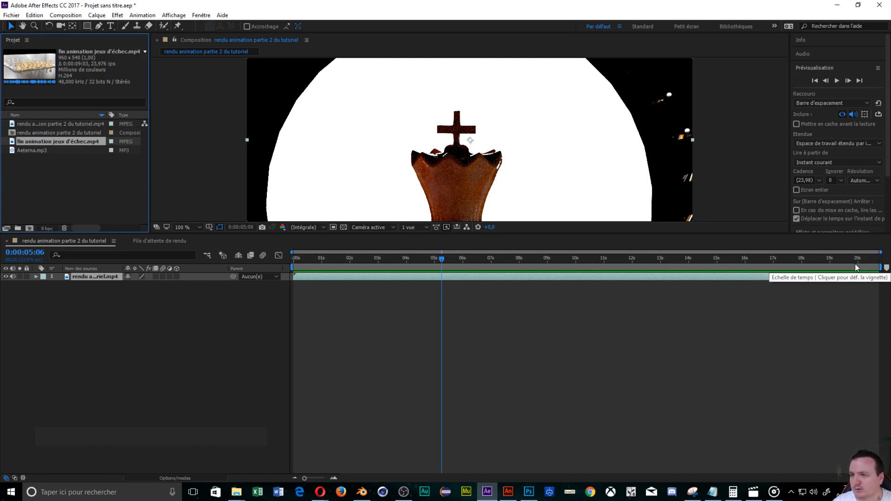
pyautogui.click(46, 125)
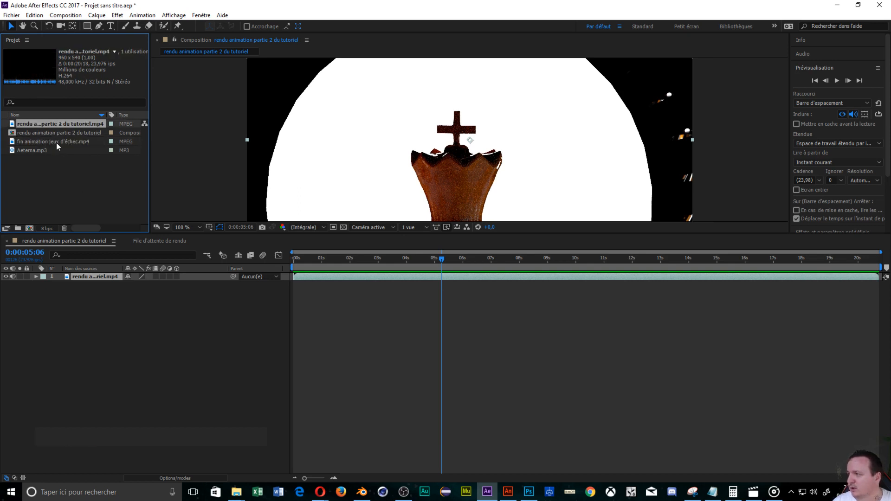
pyautogui.click(56, 142)
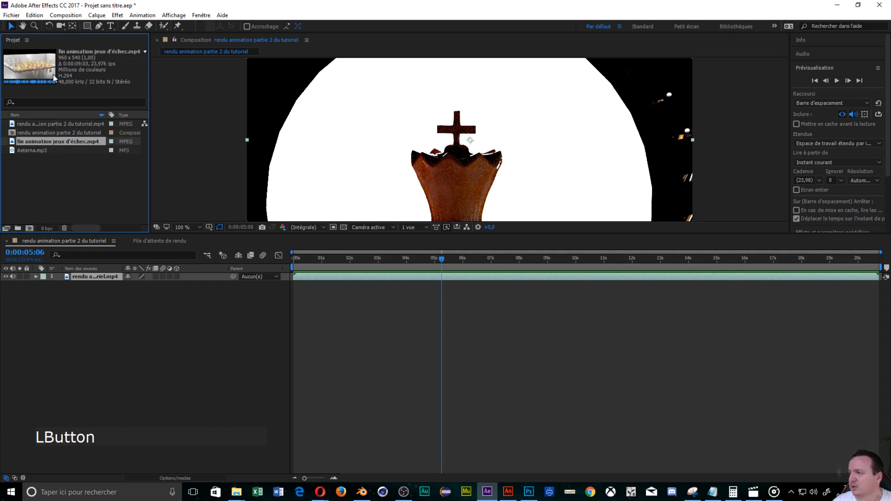
# - Set the duration of the composition "rendu animation partie 2 du tutoriel" to 0:00:30:00 in its composition settings
pyautogui.click(68, 15)
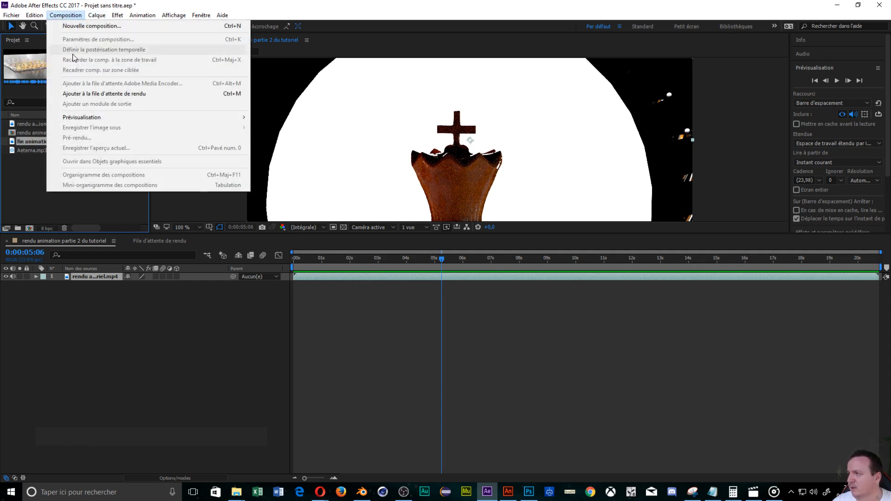
pyautogui.click(111, 312)
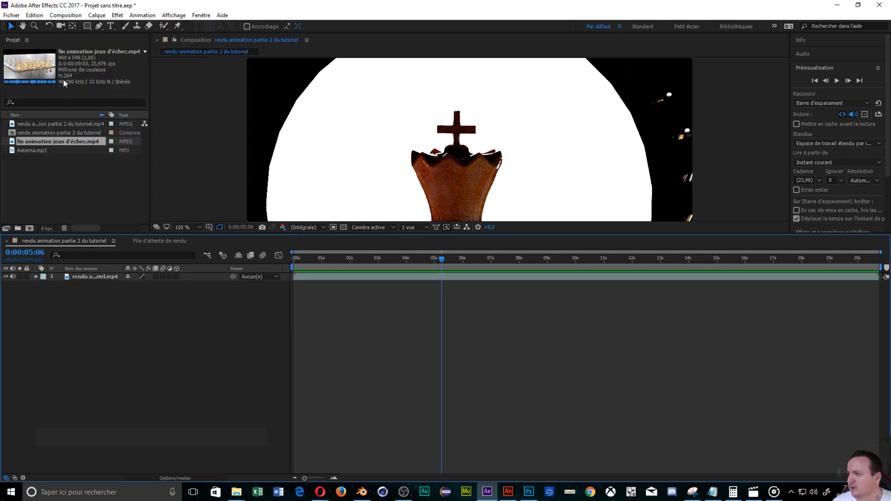
pyautogui.click(63, 15)
pyautogui.click(80, 38)
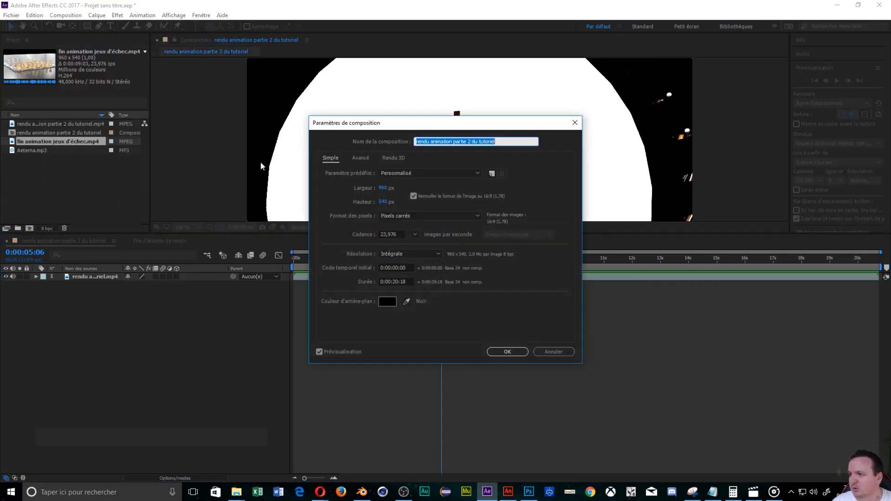
pyautogui.click(393, 283)
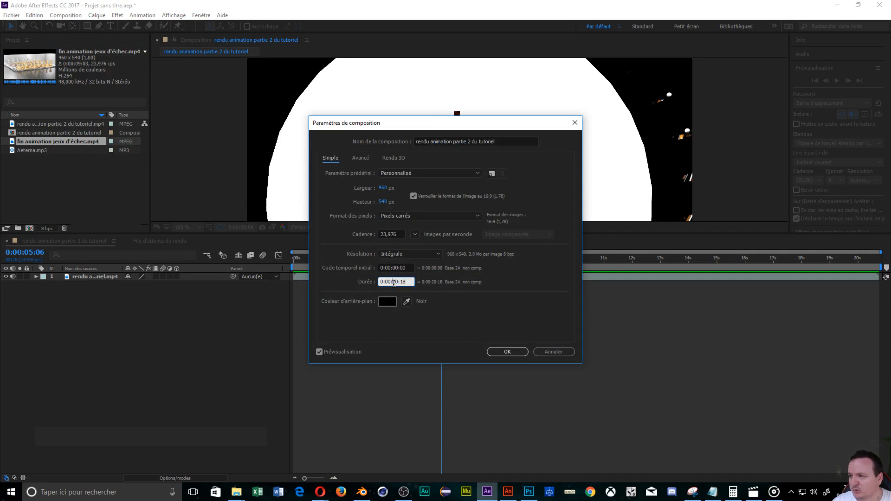
pyautogui.moveTo(412, 282); pyautogui.dragTo(394, 285)
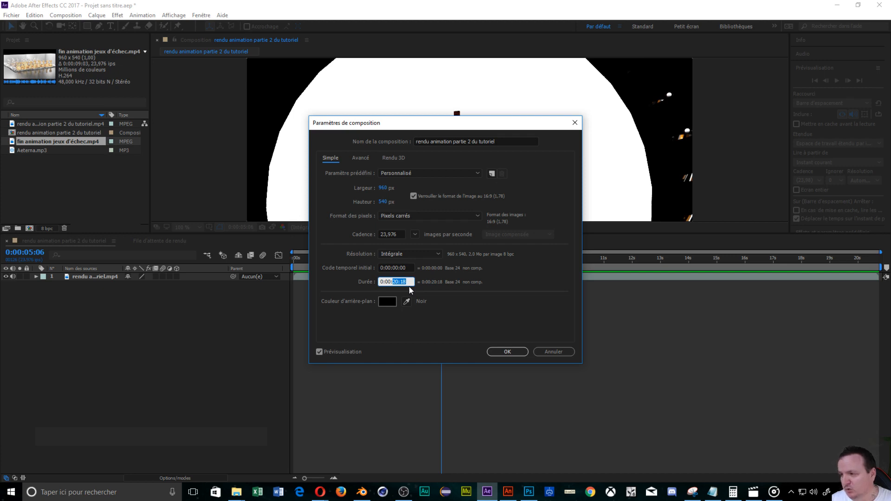
pyautogui.write('30:')
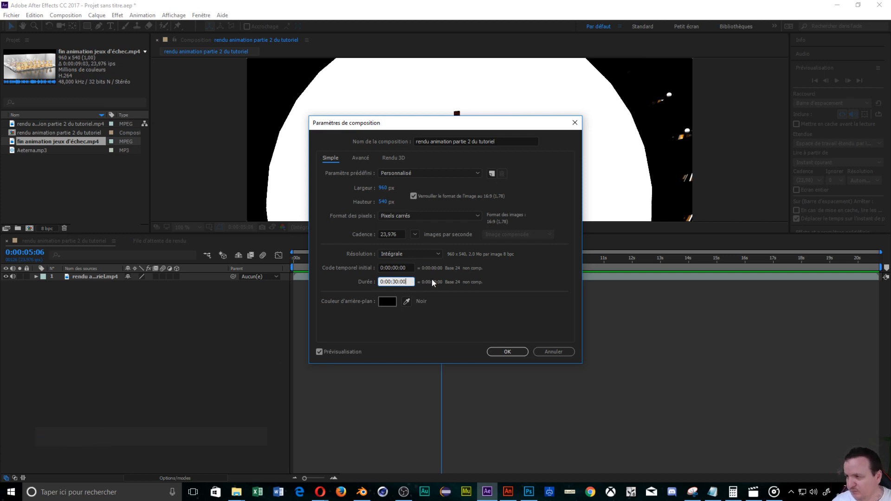
pyautogui.write('00')
pyautogui.click(507, 353)
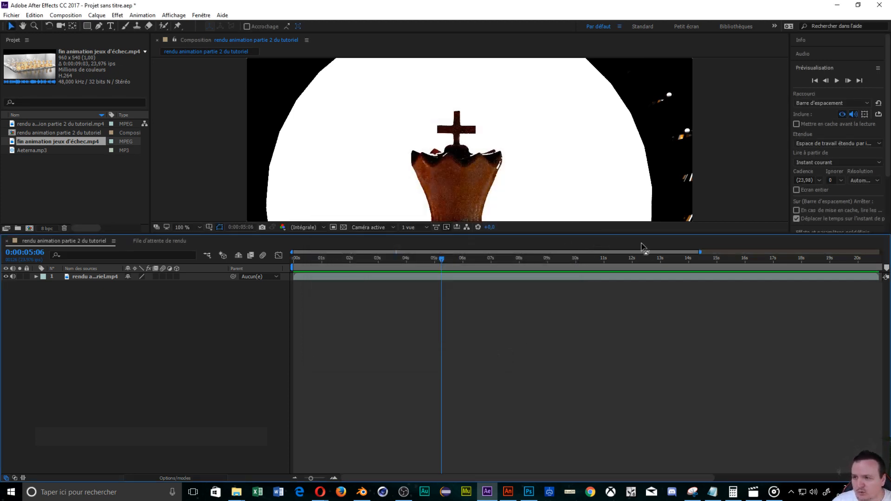
# - Add "fin animation jeux d'échec.mp4" as a layer below the first clip and move it to start where that clip ends
pyautogui.moveTo(701, 252); pyautogui.dragTo(881, 253)
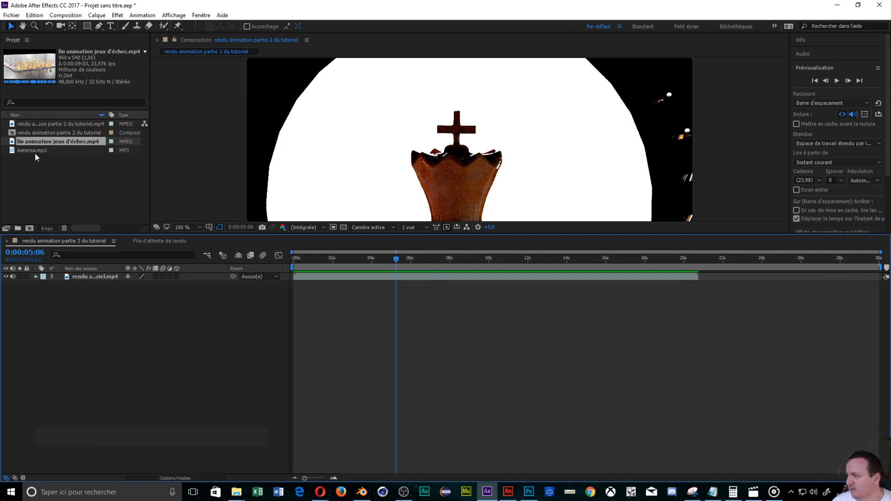
pyautogui.moveTo(35, 140); pyautogui.dragTo(62, 154)
pyautogui.moveTo(86, 263); pyautogui.dragTo(73, 293)
pyautogui.moveTo(372, 287); pyautogui.dragTo(776, 286)
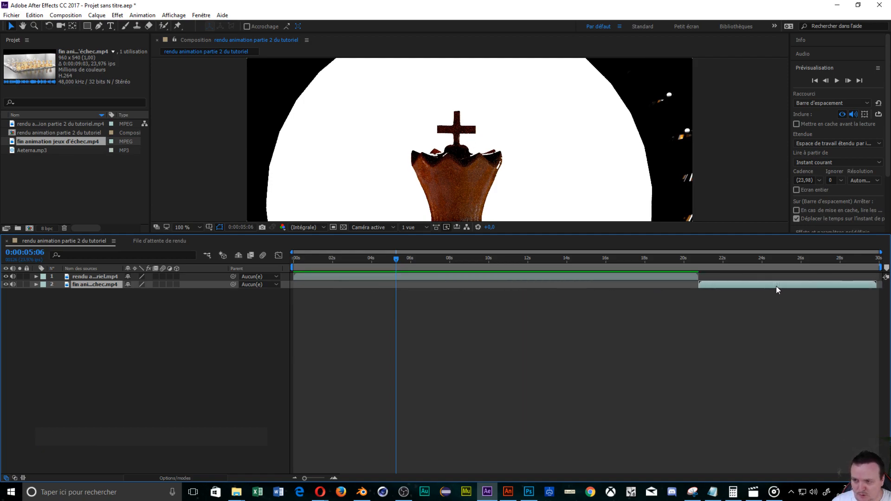
# - Move the current time to 0:00:19:19, start the work area at about 19 s, and preview the transition between the two clips
pyautogui.moveTo(396, 261); pyautogui.dragTo(676, 230)
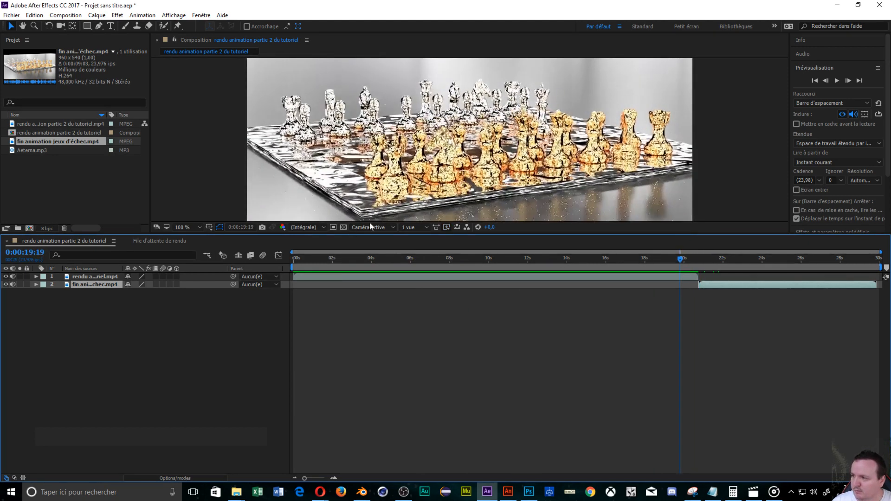
pyautogui.moveTo(290, 265); pyautogui.dragTo(664, 252)
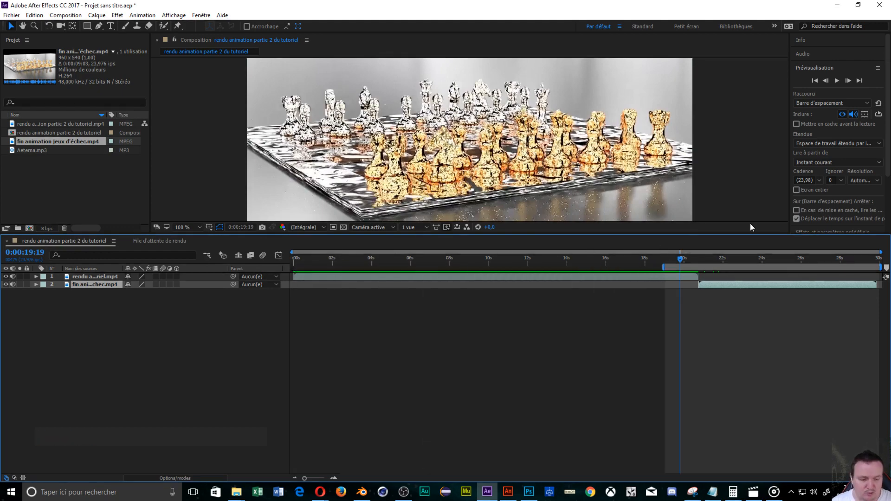
pyautogui.press('space')
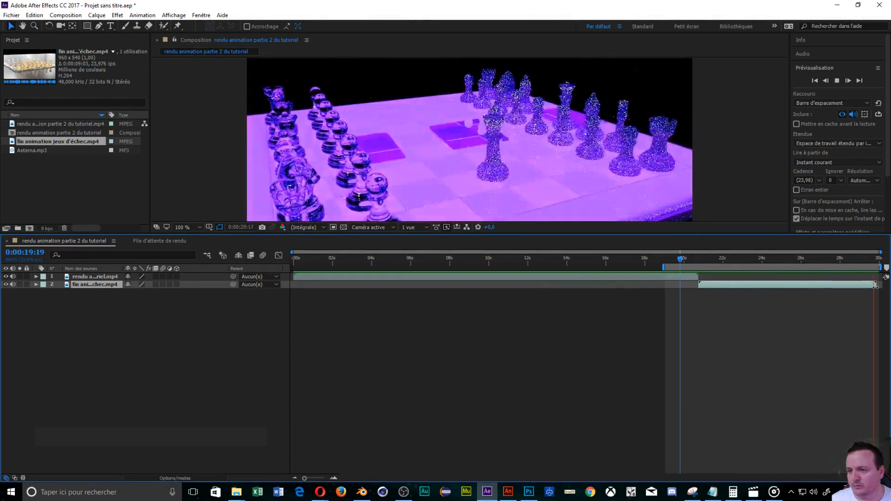
pyautogui.press('space')
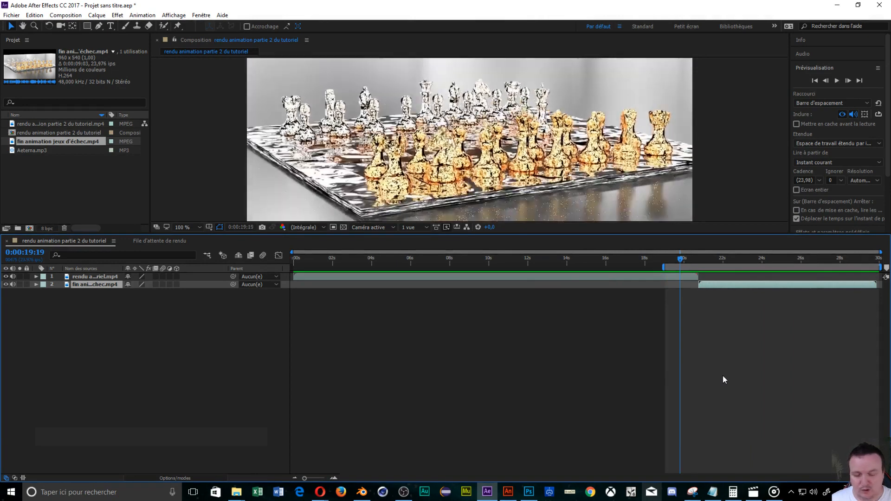
# - Keyframe the opacity of the "fin animation jeux d'échec.mp4" layer at 100% at 0:00:29:13 and 0% at 0:00:29:23
pyautogui.click(36, 285)
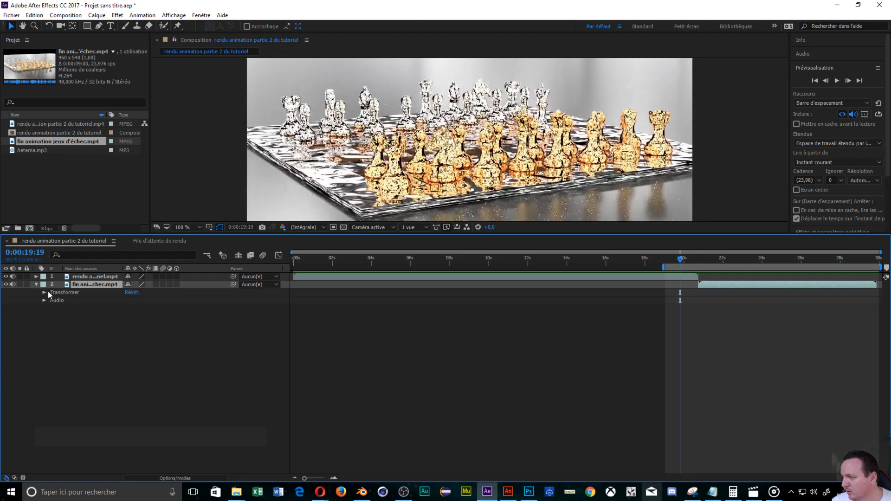
pyautogui.click(44, 292)
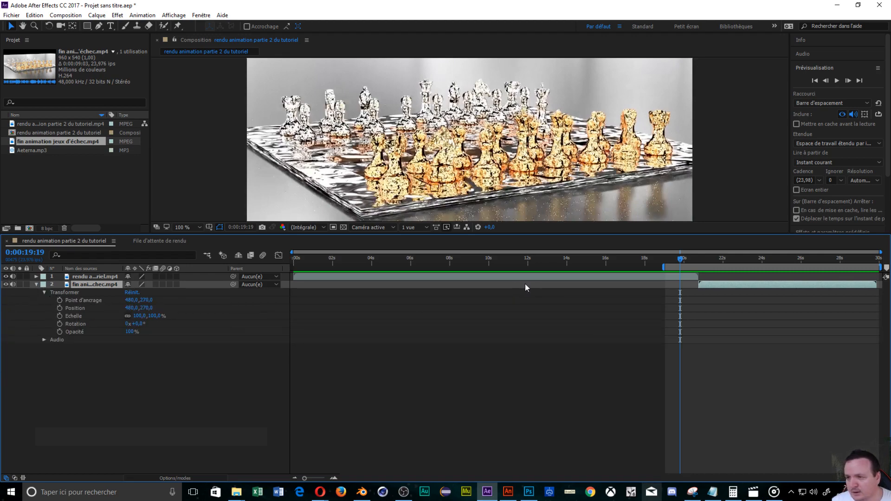
pyautogui.moveTo(680, 263); pyautogui.dragTo(871, 262)
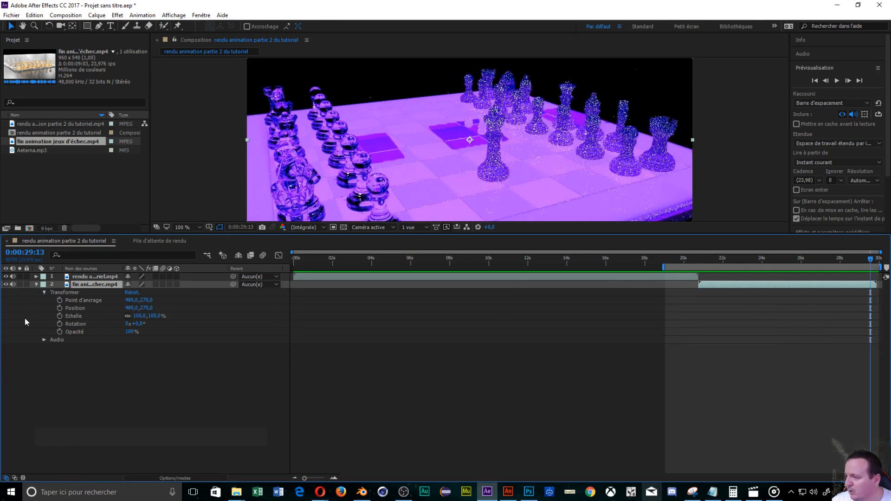
pyautogui.click(61, 332)
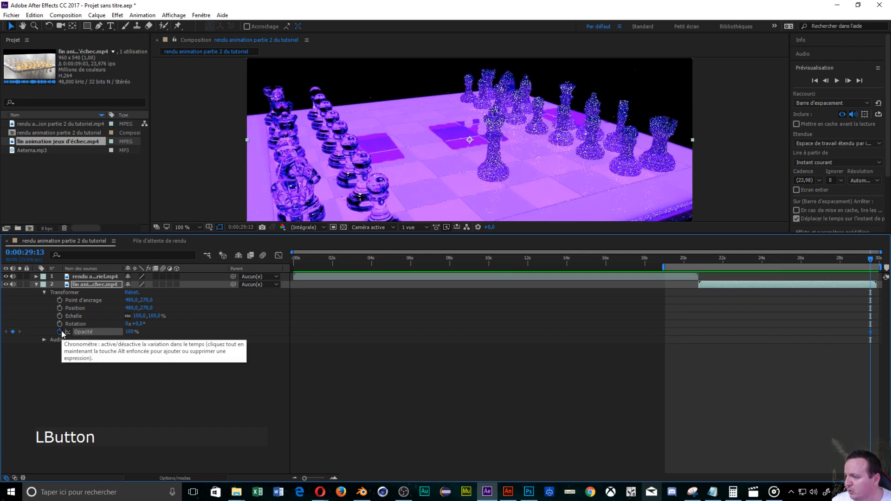
pyautogui.click(878, 259)
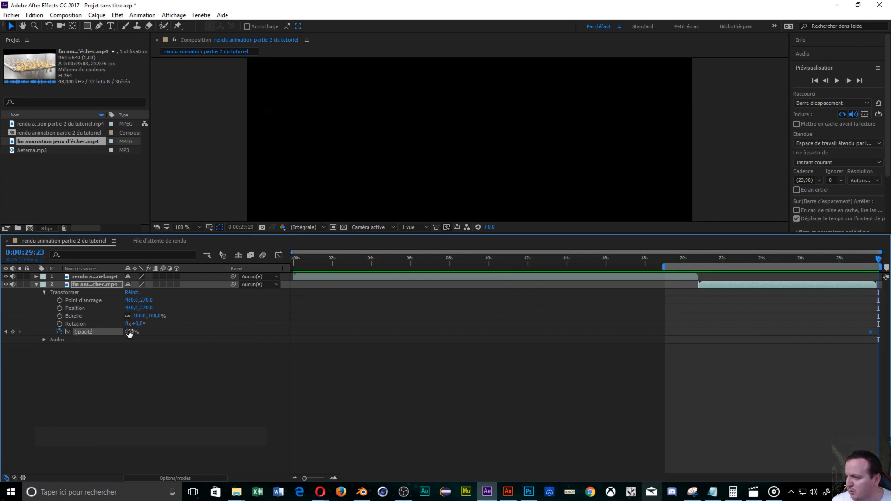
pyautogui.moveTo(129, 334); pyautogui.dragTo(77, 335)
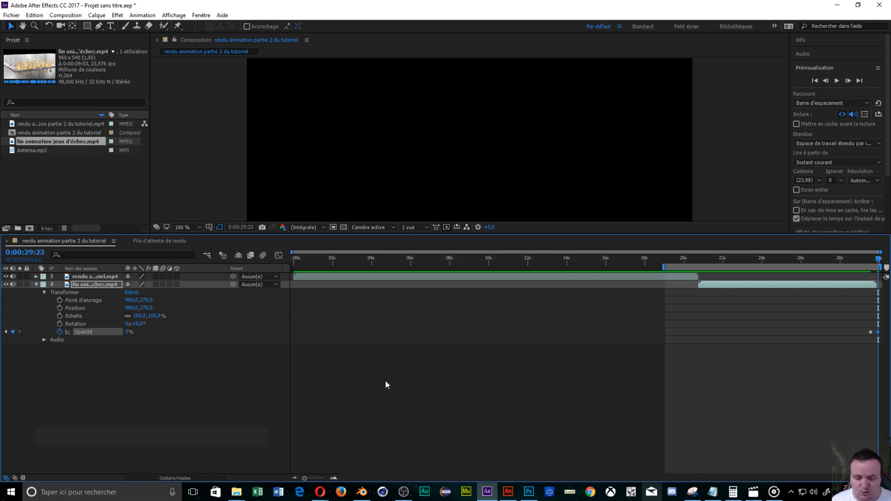
# - Preview the fade-out and extend the work area back to the start of the composition
pyautogui.press('space')
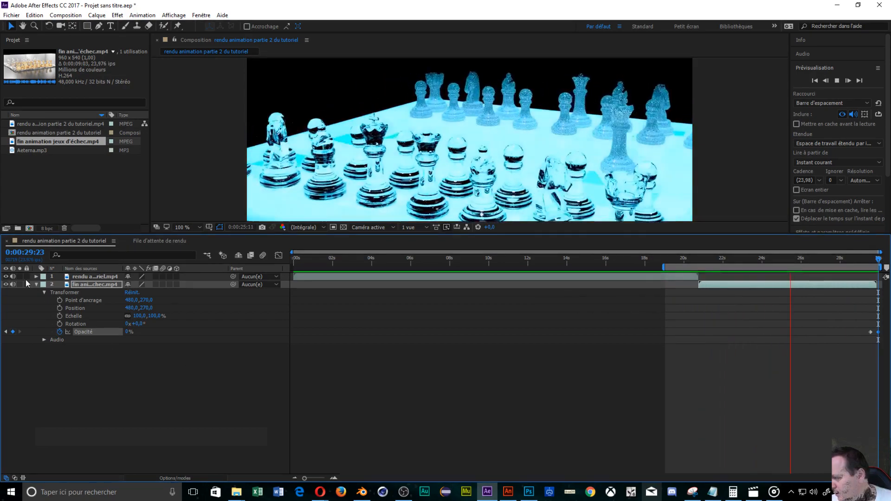
pyautogui.press('space')
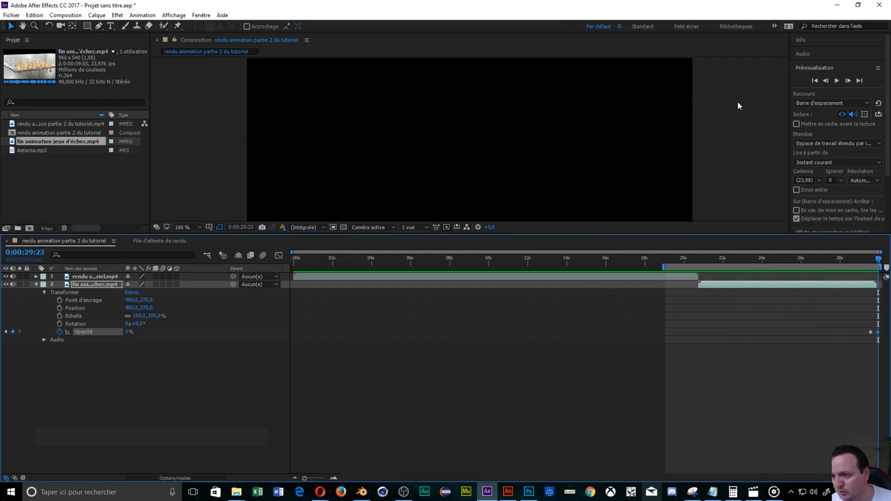
pyautogui.click(663, 268)
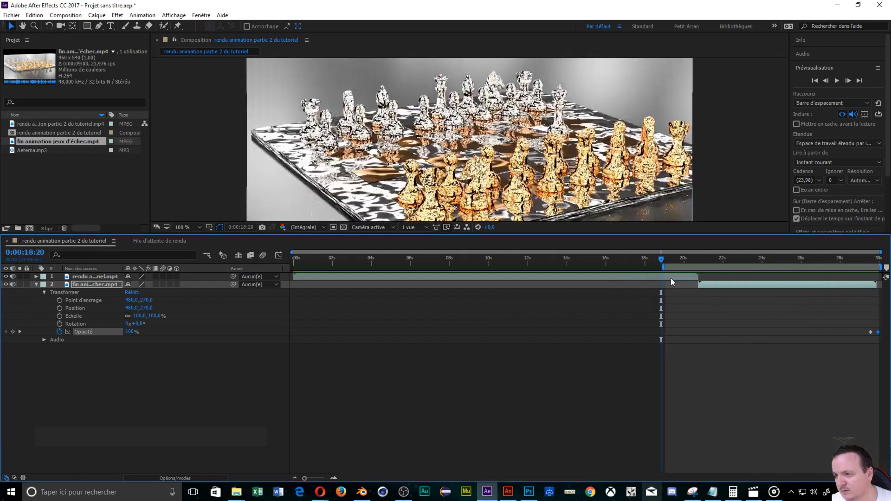
pyautogui.moveTo(663, 268); pyautogui.dragTo(293, 268)
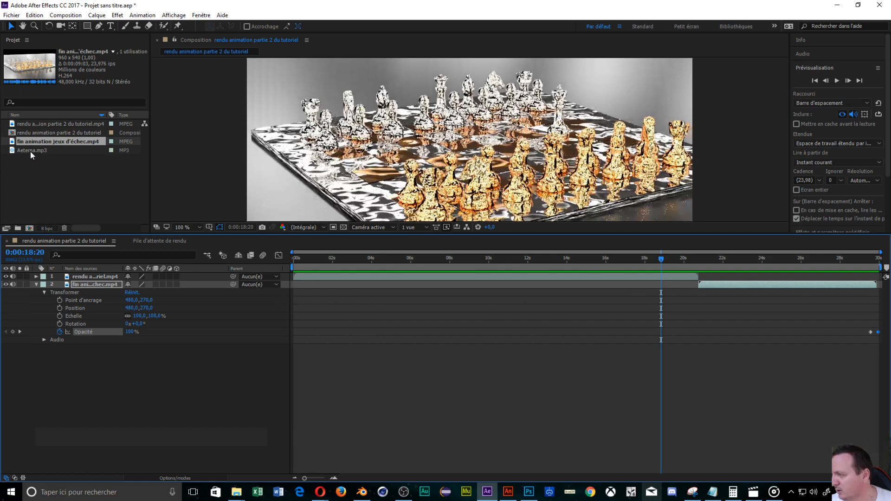
# - Add "Aeterna.mp3" as the bottom layer starting at 0 s, reveal its audio waveform and preview the animation with the music
pyautogui.moveTo(29, 152); pyautogui.dragTo(62, 356)
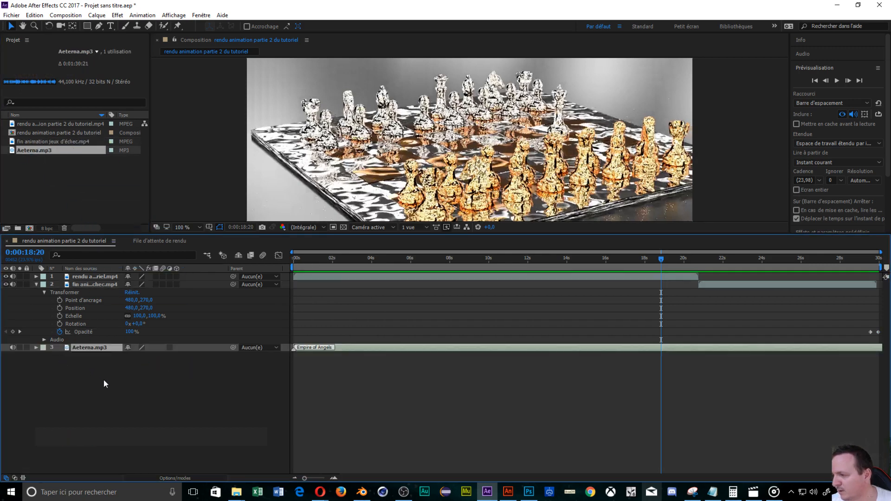
pyautogui.click(44, 356)
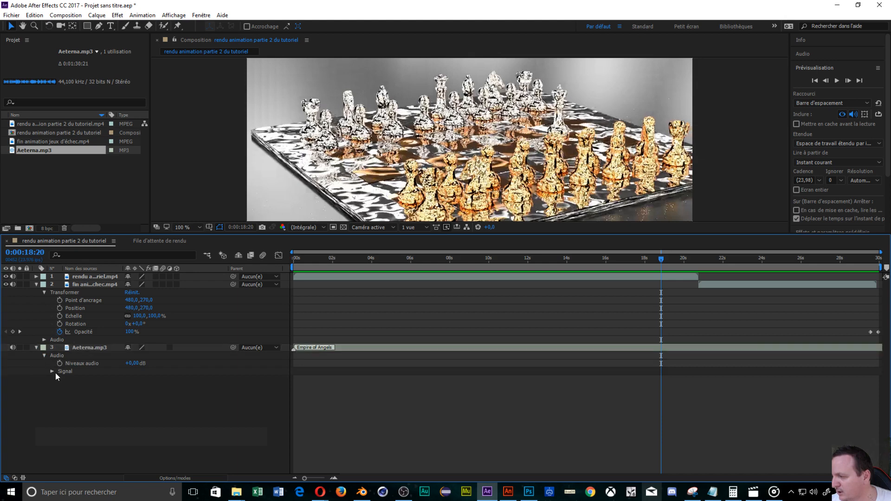
pyautogui.click(51, 372)
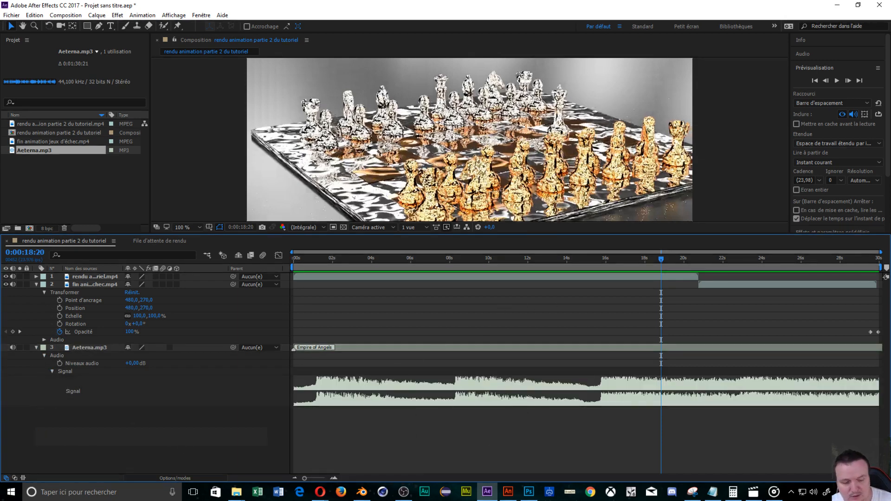
pyautogui.press('KP_0')
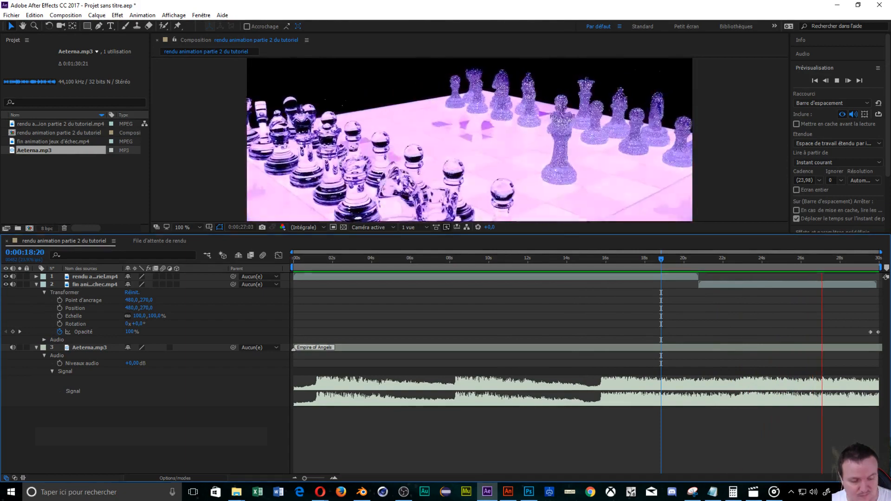
pyautogui.press('space')
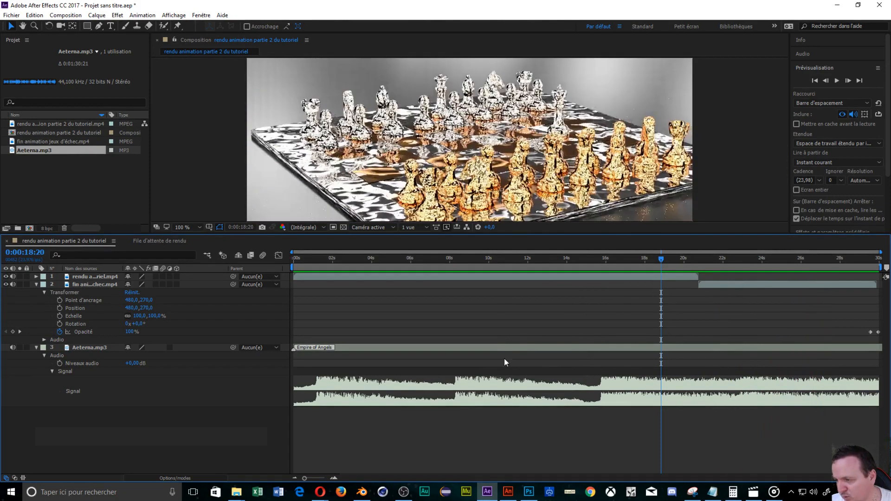
# - Slide the "Aeterna.mp3" layer earlier in time and preview how its volume rise matches the animation
pyautogui.click(519, 344)
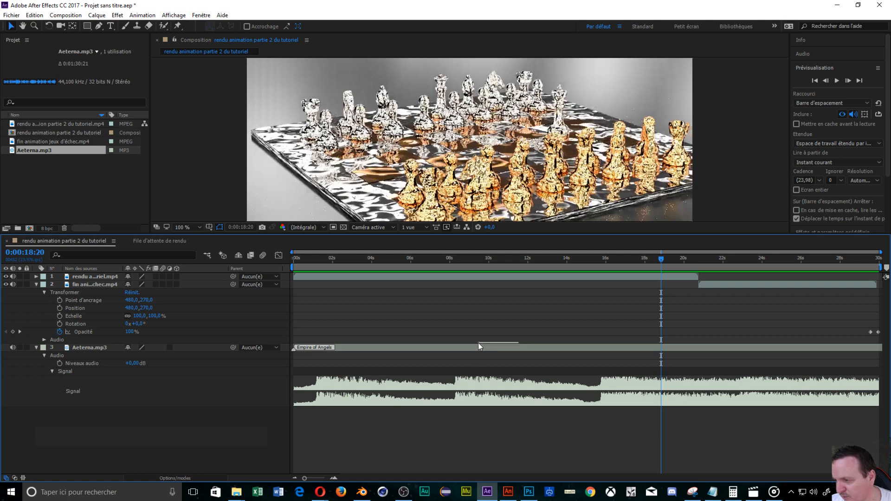
pyautogui.moveTo(506, 348); pyautogui.dragTo(348, 350)
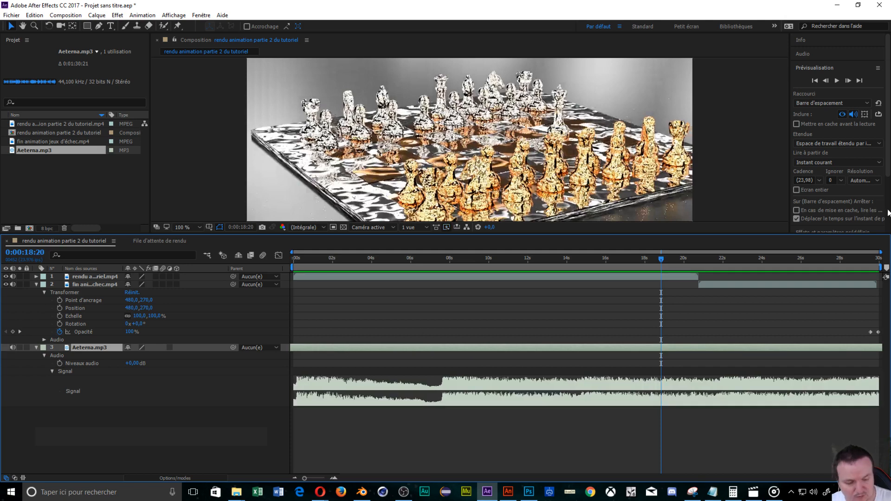
pyautogui.press('space')
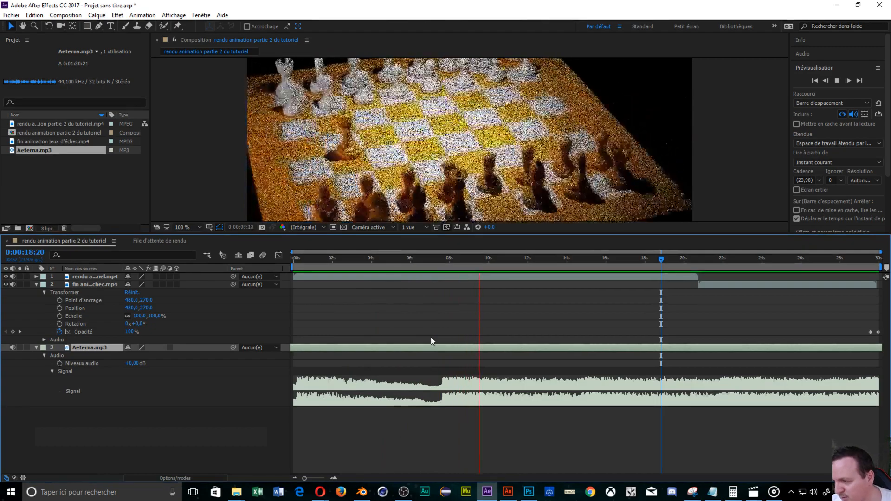
pyautogui.click(439, 348)
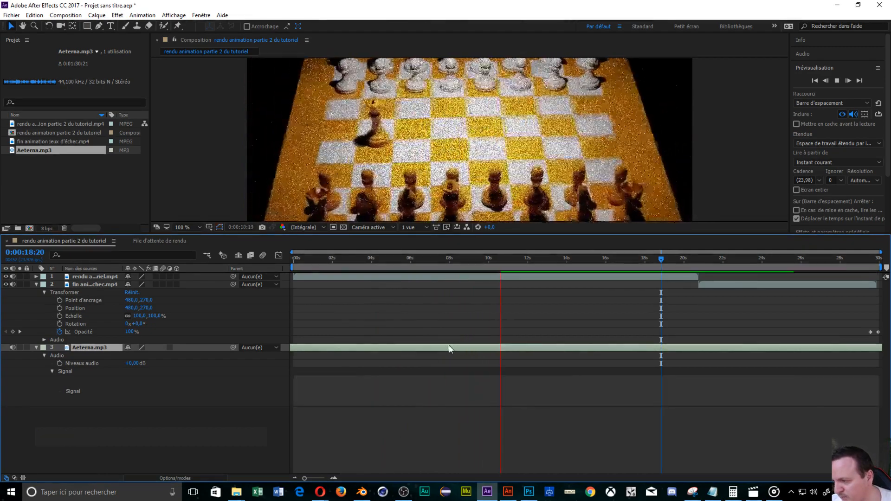
pyautogui.press('KP_0')
pyautogui.press('KP_0')
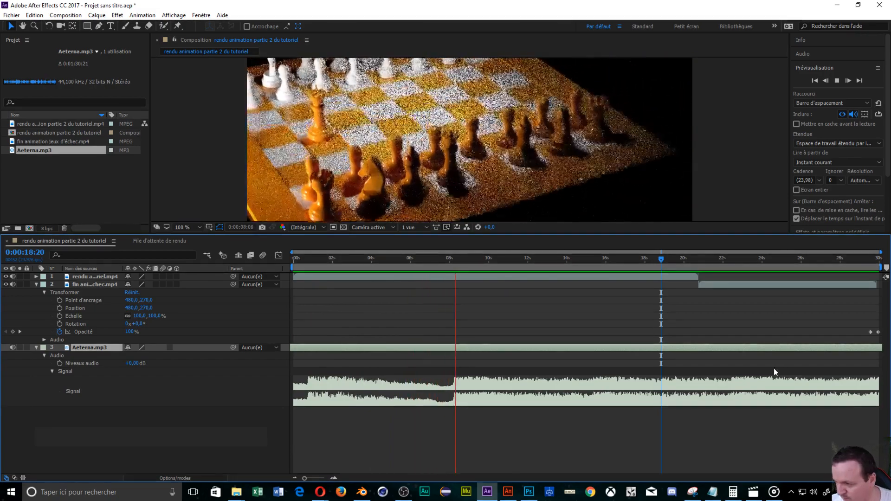
pyautogui.click(508, 352)
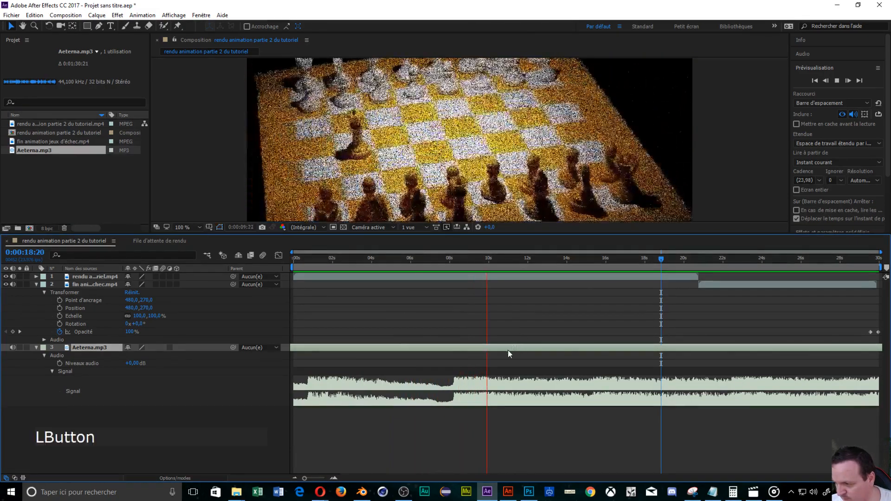
# - Move the current time to the shot change at 0:00:05:22, align the rise in the music's waveform with it and preview the sync
pyautogui.click(441, 263)
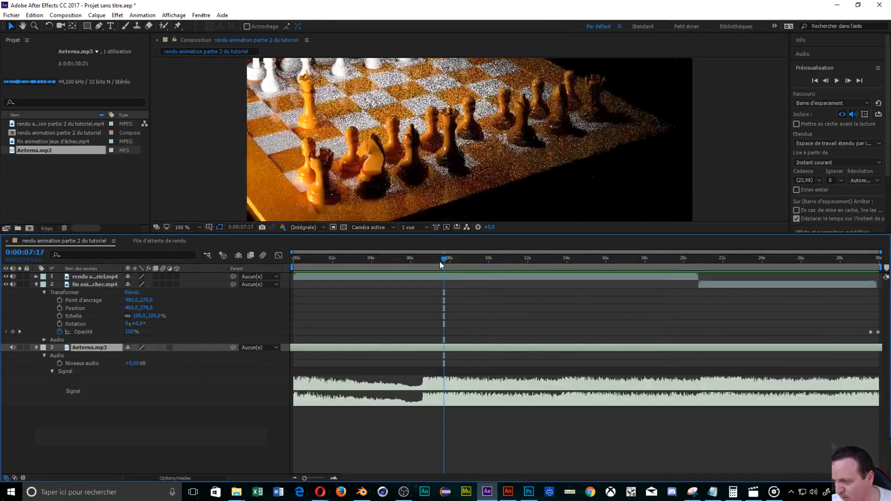
pyautogui.moveTo(439, 261); pyautogui.dragTo(409, 265)
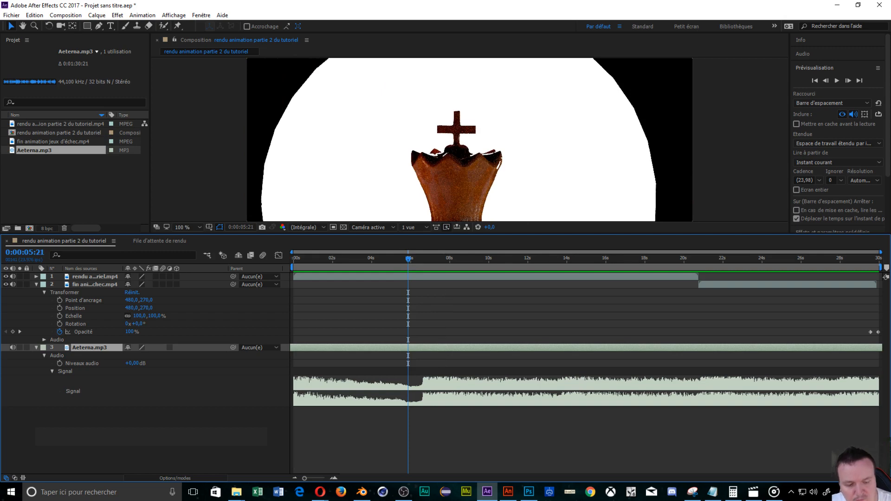
pyautogui.press('pagedown')
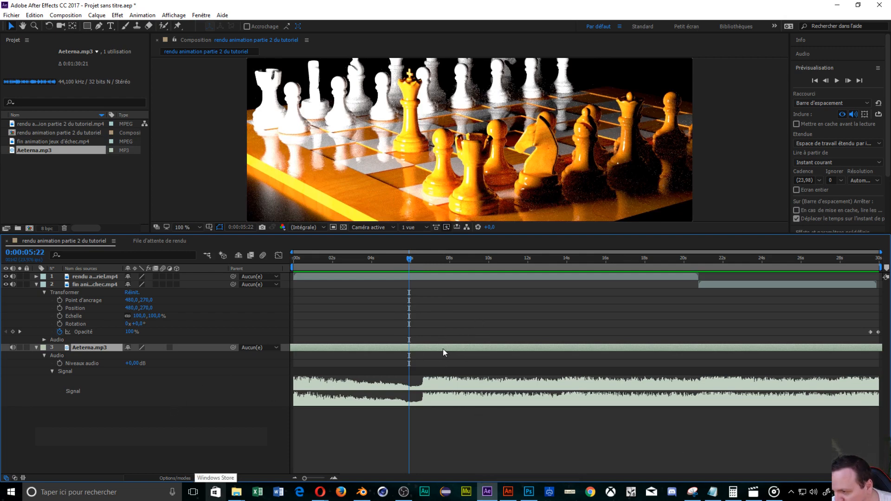
pyautogui.moveTo(443, 349); pyautogui.dragTo(438, 347)
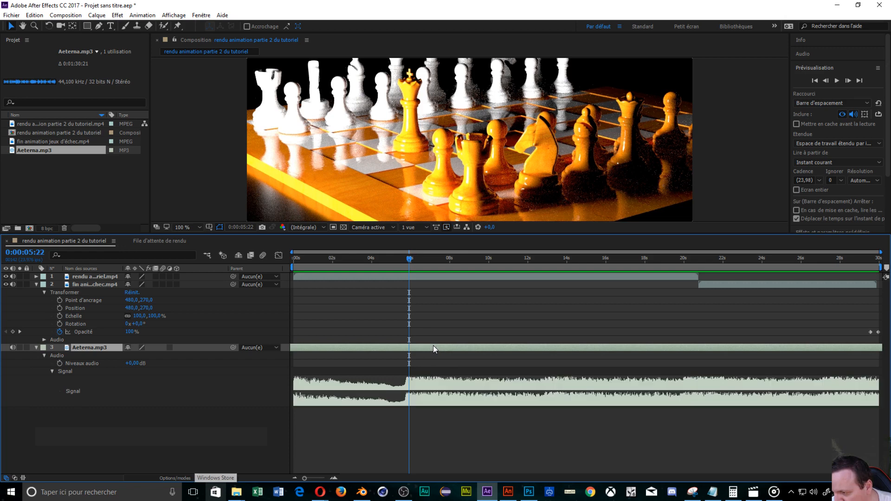
pyautogui.moveTo(433, 348); pyautogui.dragTo(437, 346)
pyautogui.press('space')
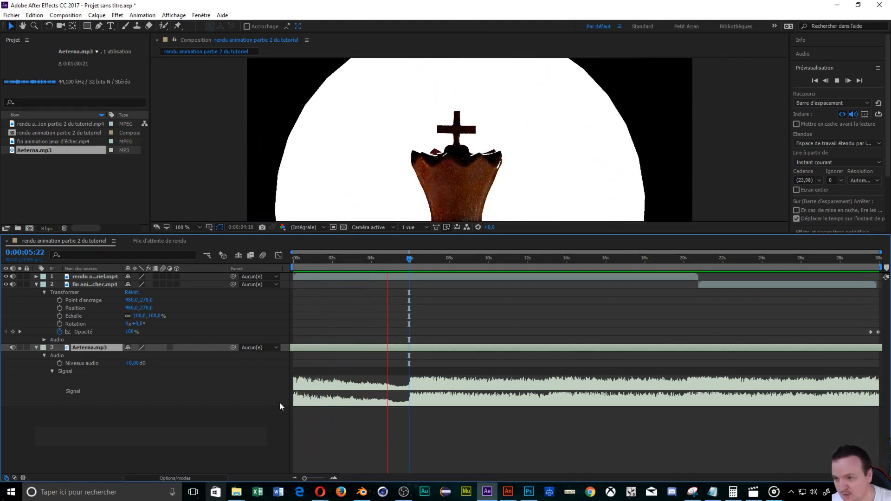
pyautogui.press('space')
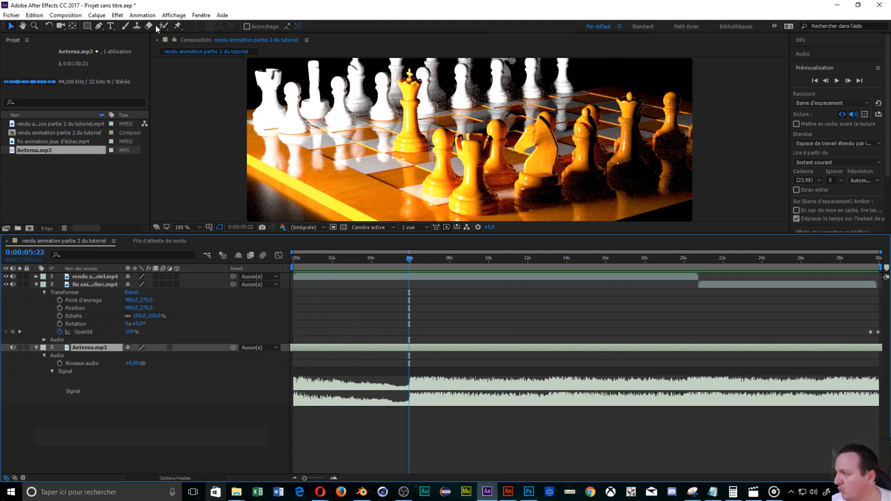
# - Extend the composition's duration to about 33 s and widen the timeline's visible range to the new end
pyautogui.click(74, 14)
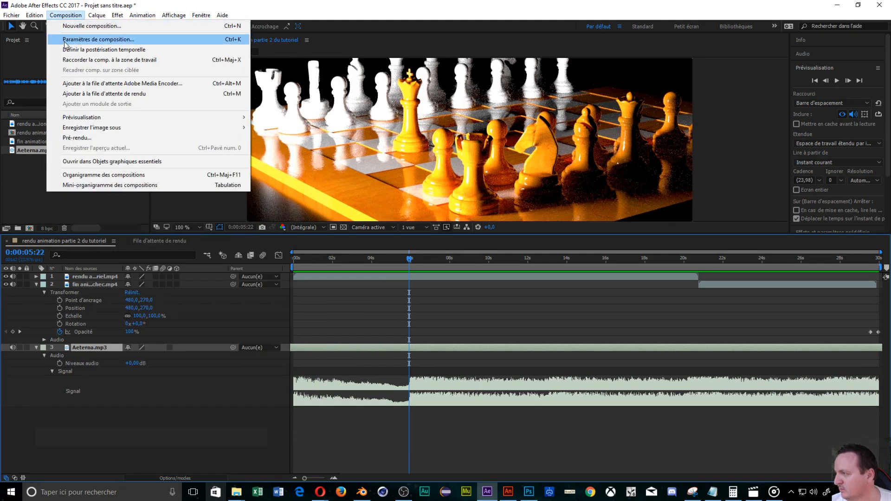
pyautogui.click(65, 42)
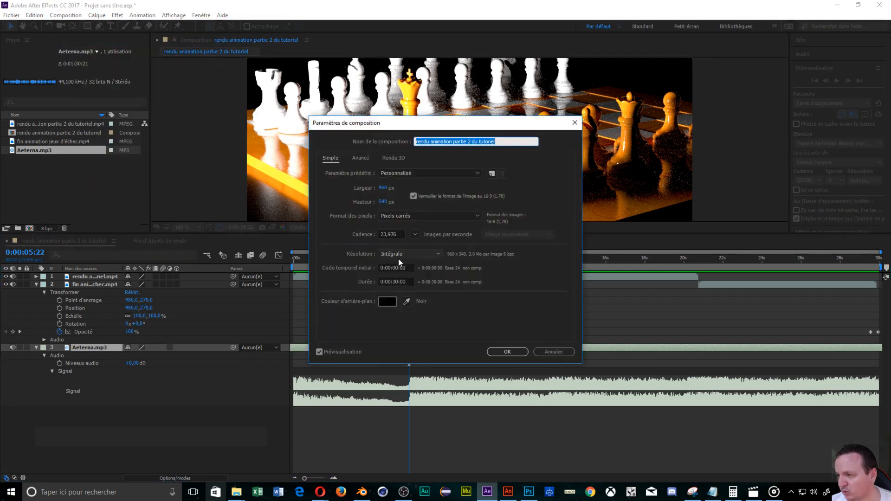
pyautogui.click(395, 282)
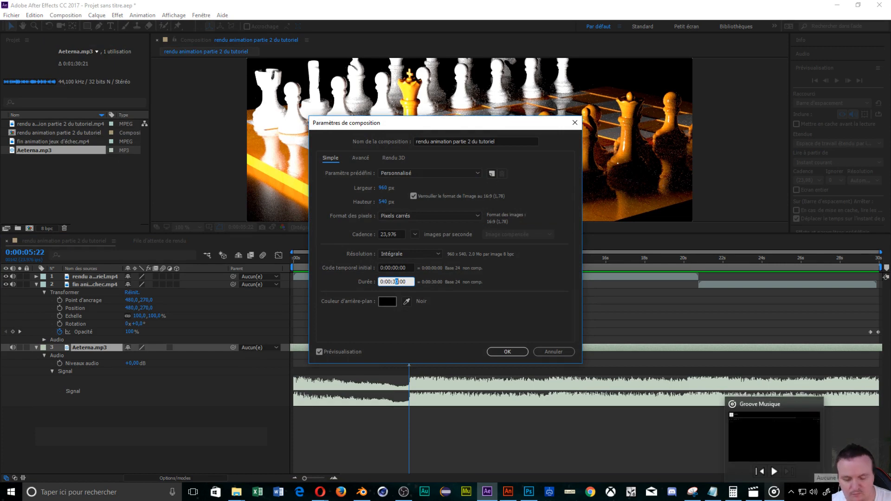
pyautogui.press('Return')
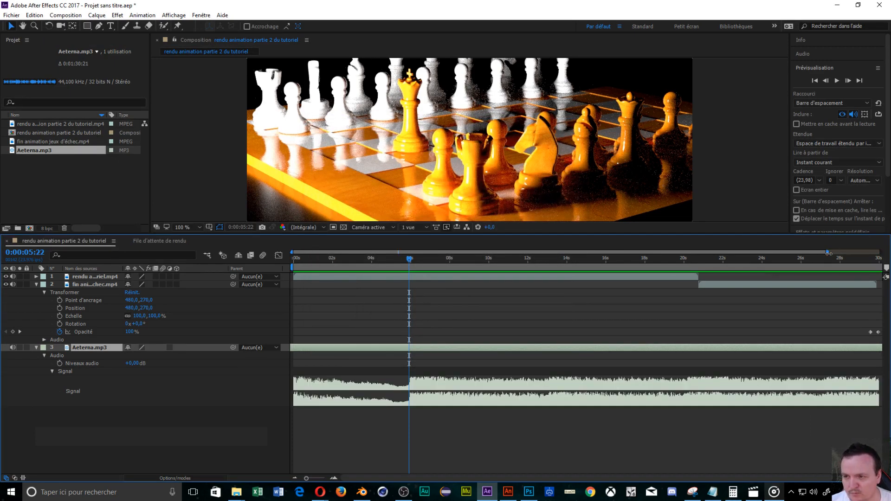
pyautogui.moveTo(827, 252); pyautogui.dragTo(880, 253)
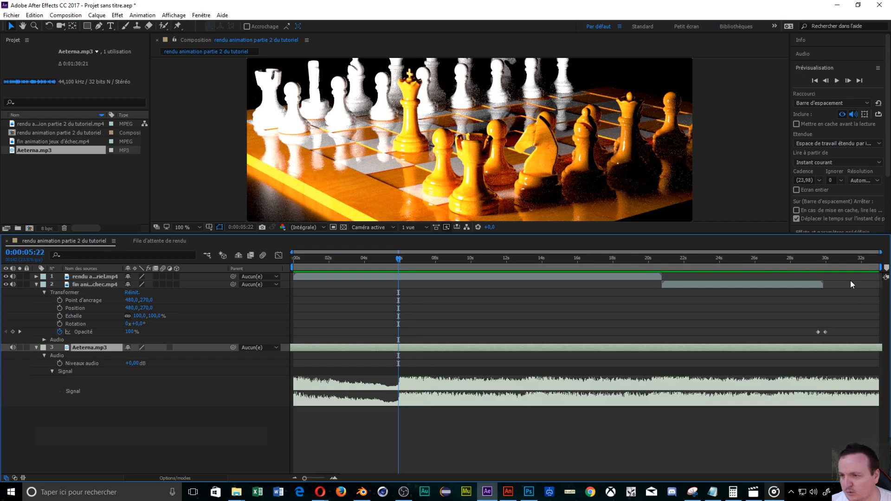
# - Create a paragraph text box across the middle of the composition image with the Text tool
pyautogui.click(111, 26)
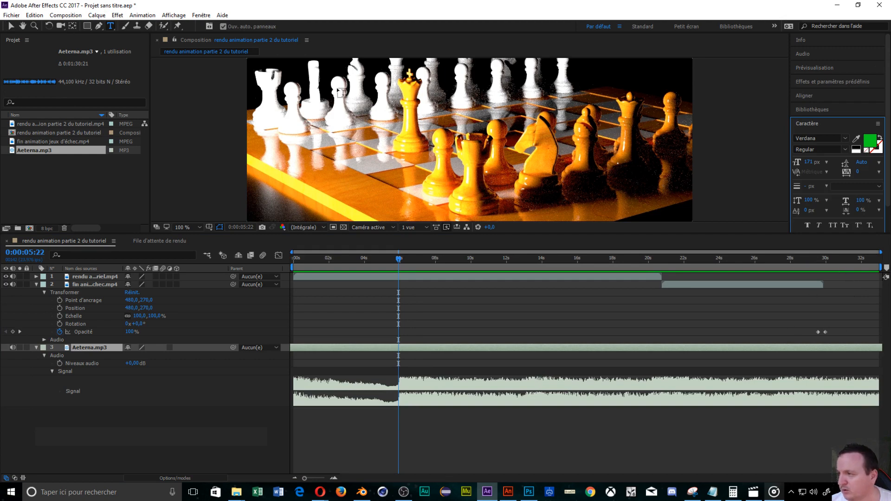
pyautogui.click(345, 138)
pyautogui.moveTo(337, 91); pyautogui.dragTo(630, 163)
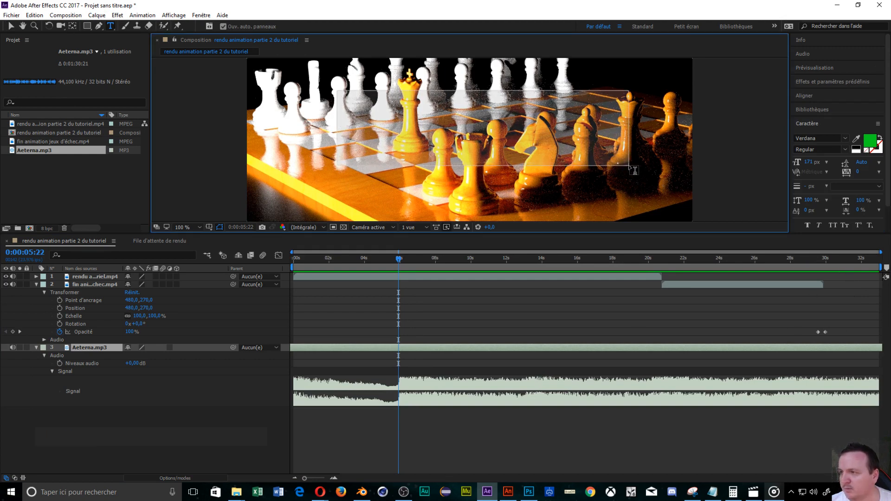
# - Set the new text layer's font to 007 GoldenEye and its size to 14 px
pyautogui.click(845, 139)
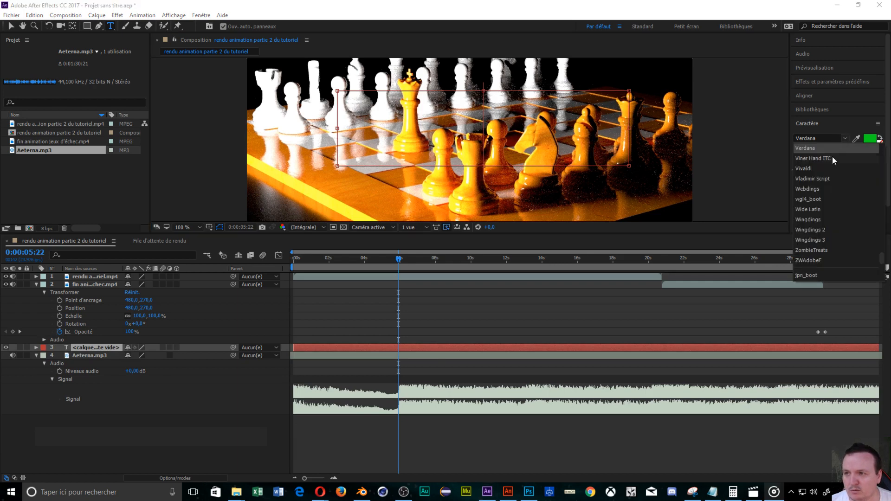
pyautogui.scroll(10, 823, 232)
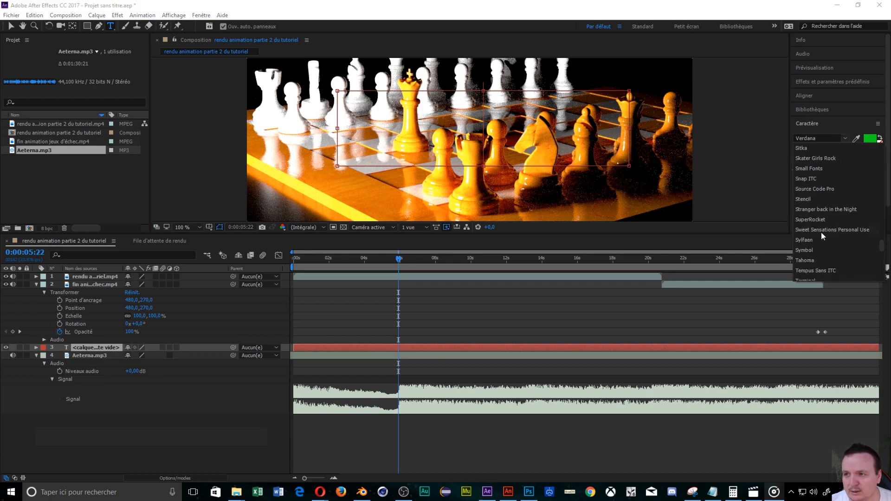
pyautogui.scroll(4, 821, 232)
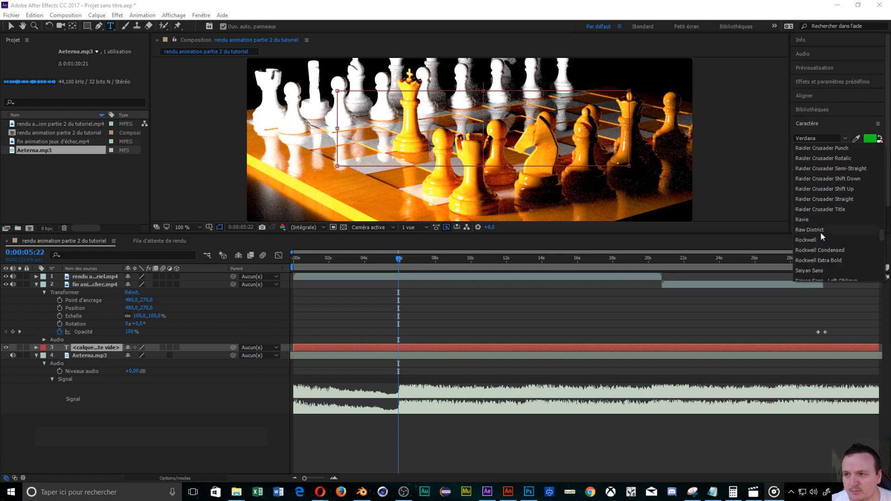
pyautogui.scroll(7, 820, 239)
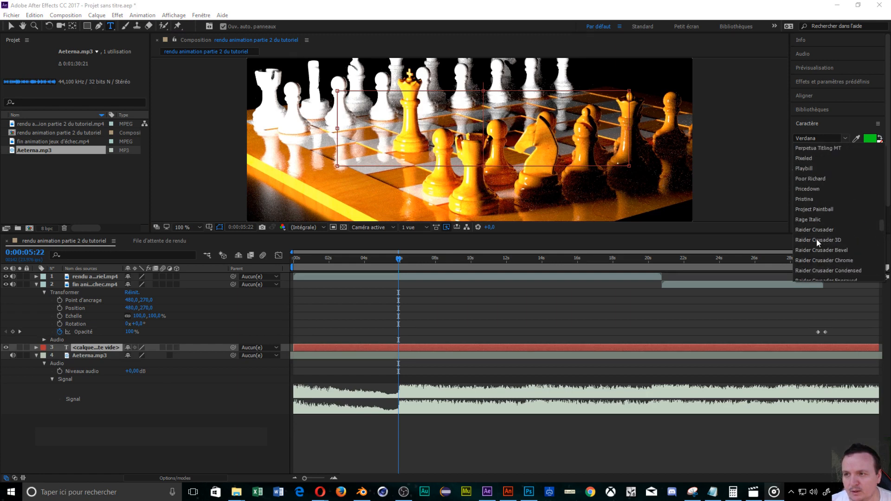
pyautogui.scroll(6, 817, 239)
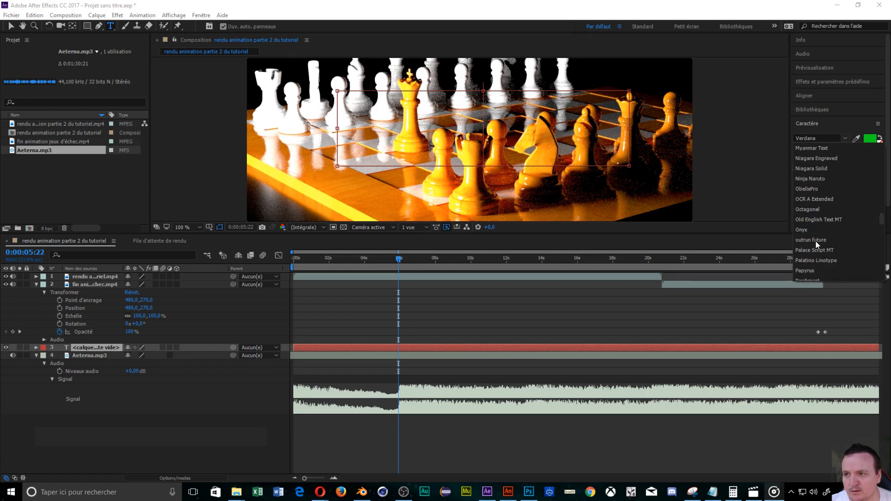
pyautogui.scroll(4, 816, 241)
pyautogui.scroll(8, 817, 241)
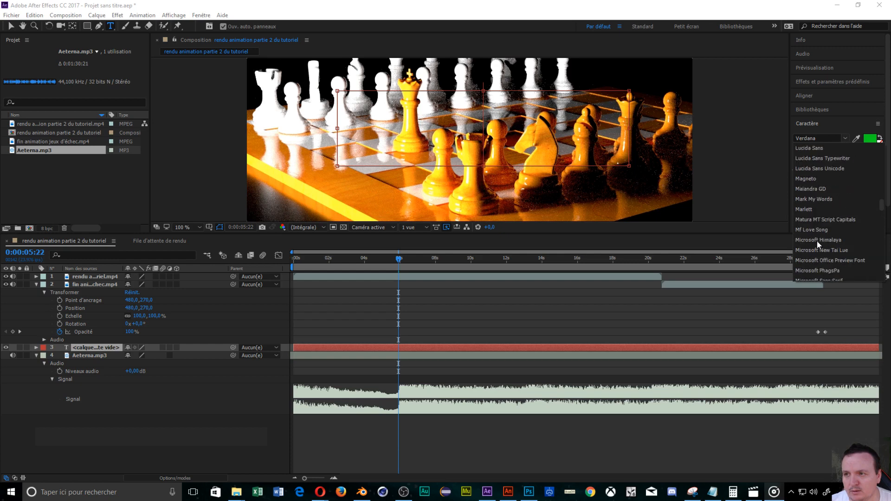
pyautogui.scroll(10, 817, 242)
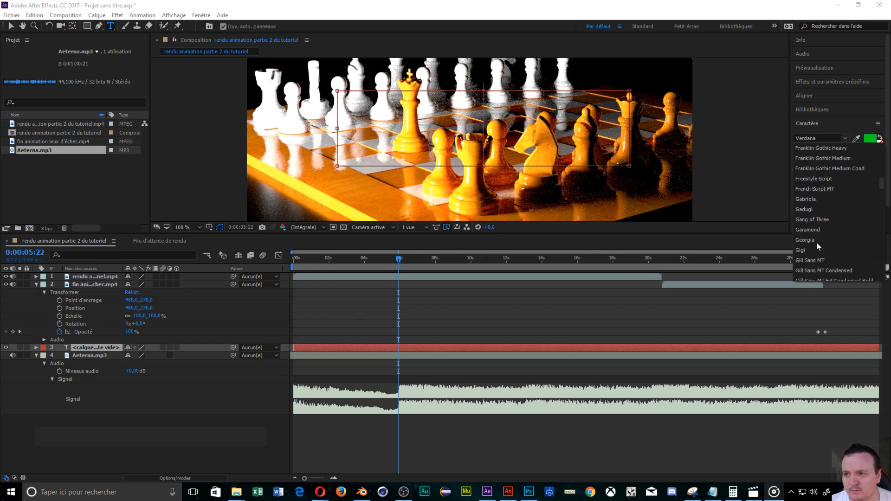
pyautogui.scroll(12, 815, 244)
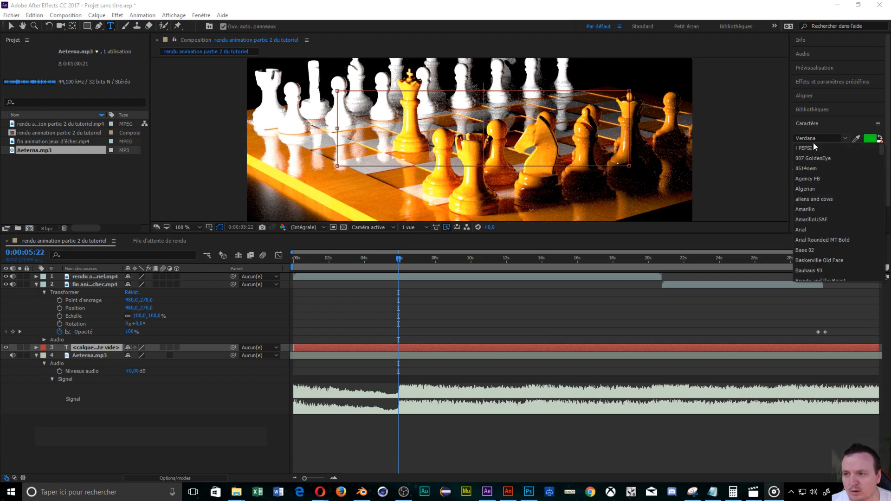
pyautogui.click(823, 157)
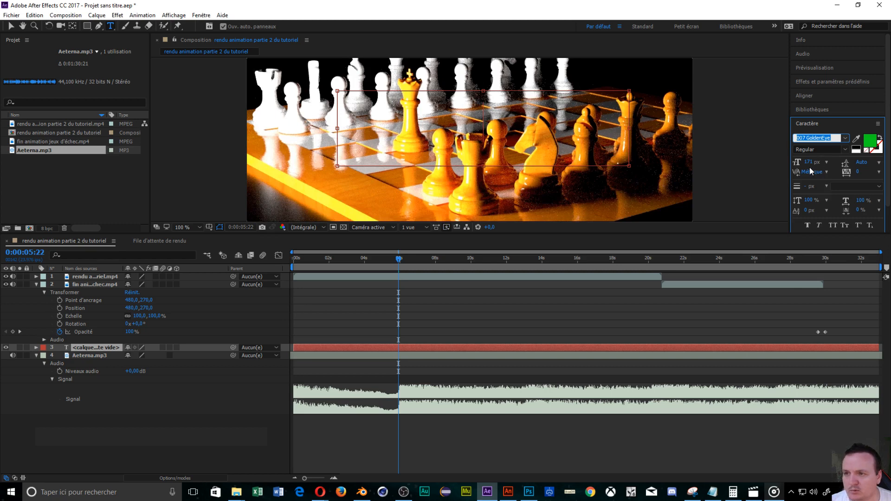
pyautogui.moveTo(806, 167); pyautogui.dragTo(775, 168)
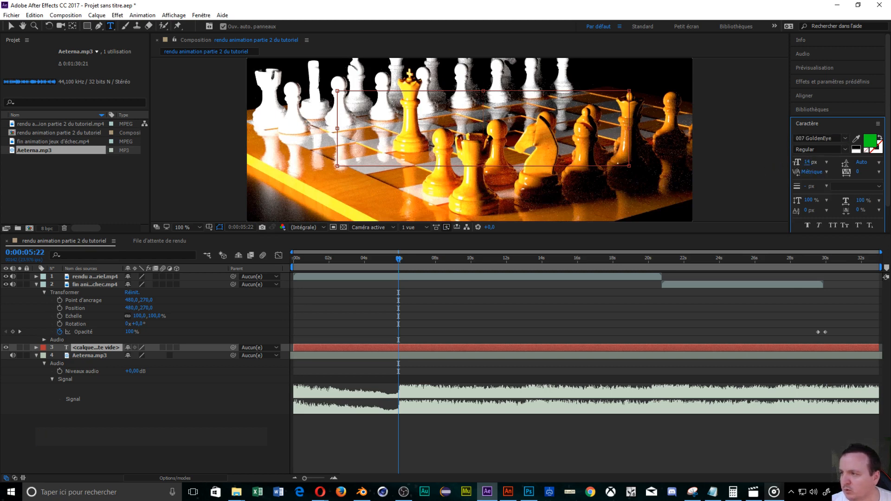
# - Enter "Merci d'avoir regarder" in the text box
pyautogui.click(493, 99)
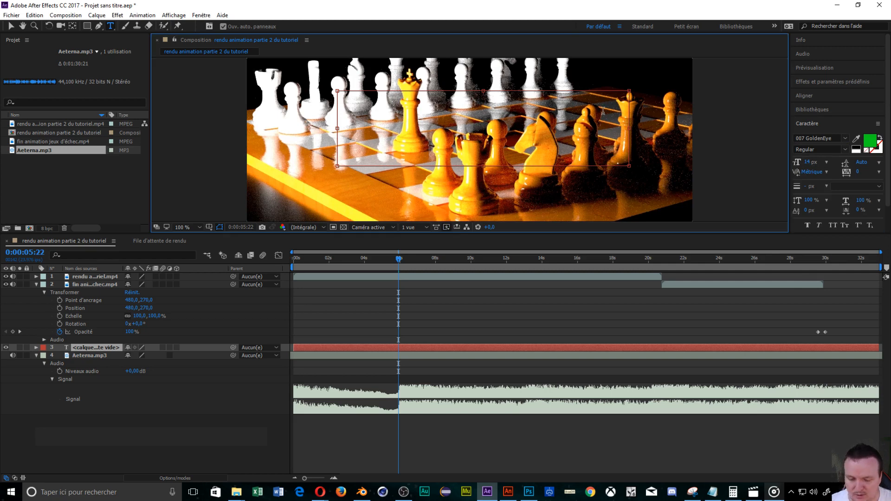
pyautogui.write('Merci d...ir regar')
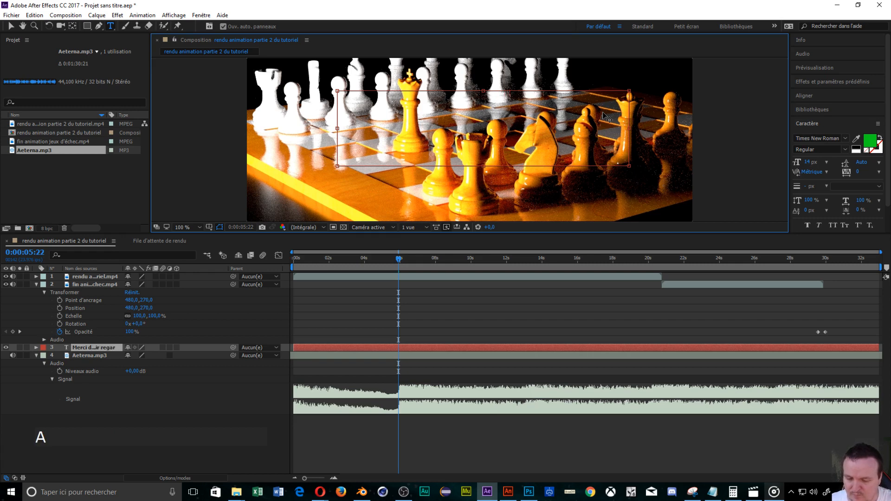
pyautogui.press('BackSpace')
pyautogui.press('BackSpace')
pyautogui.press('BackSpace')
pyautogui.press('BackSpace')
pyautogui.press('BackSpace')
pyautogui.press('BackSpace')
pyautogui.press('BackSpace')
pyautogui.press('BackSpace')
pyautogui.write('regarder')
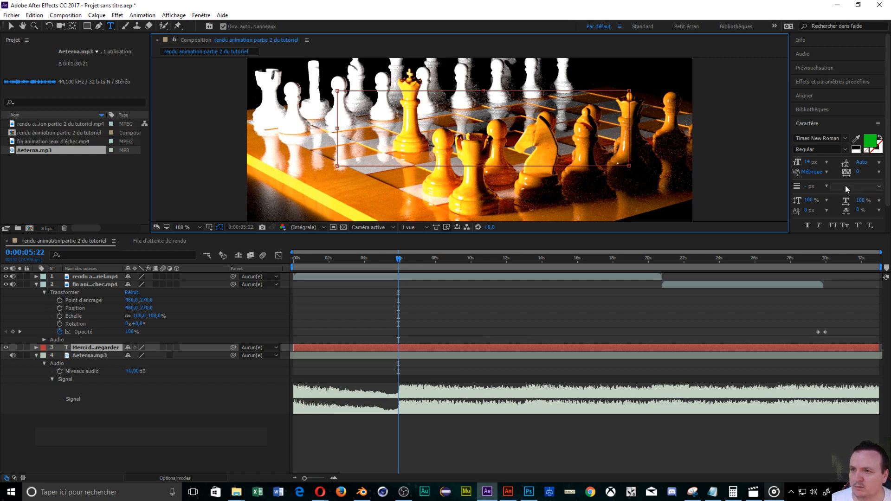
# - Try to change the text's fill colour to white (FFFFFF) and place the cursor back in the text
pyautogui.click(871, 140)
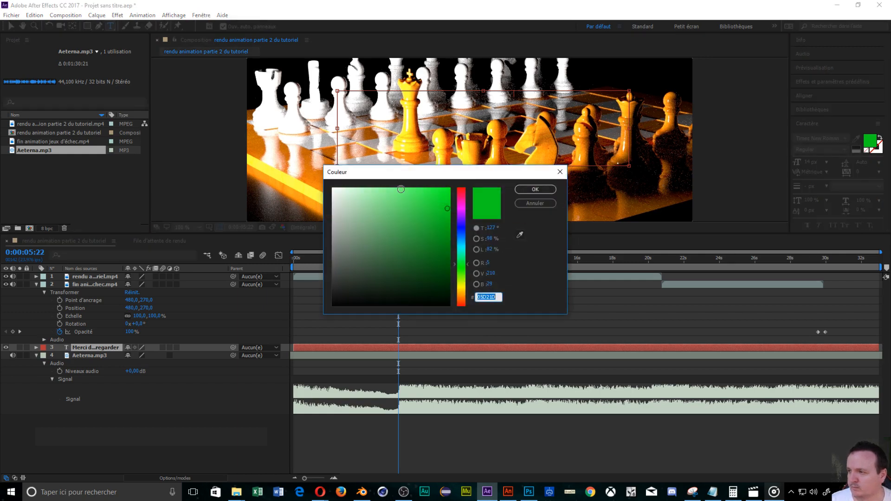
pyautogui.moveTo(401, 201); pyautogui.dragTo(358, 195)
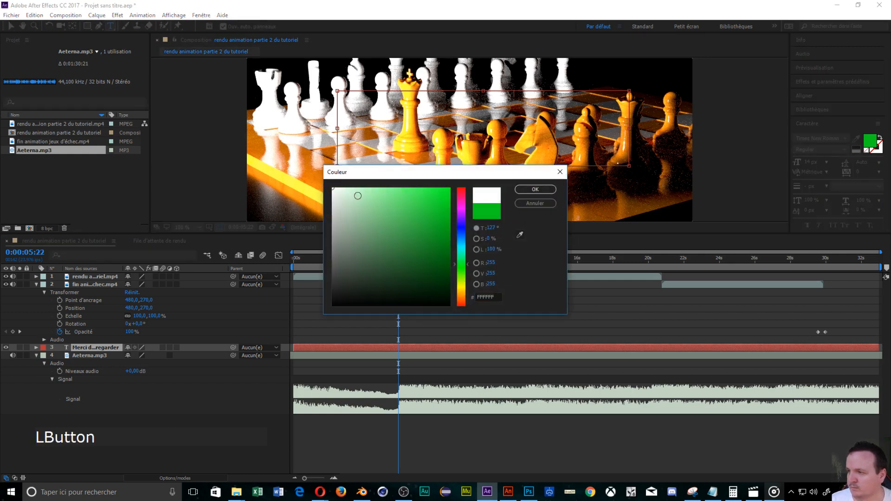
pyautogui.click(528, 191)
pyautogui.click(524, 90)
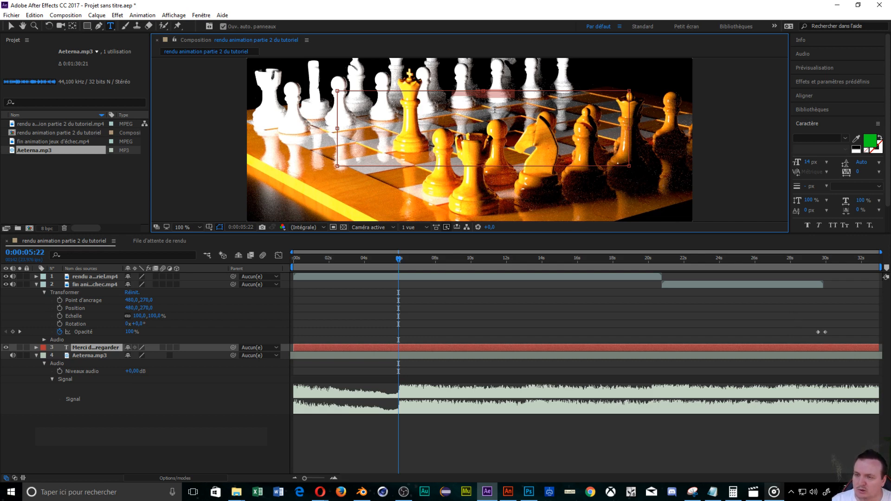
pyautogui.click(483, 99)
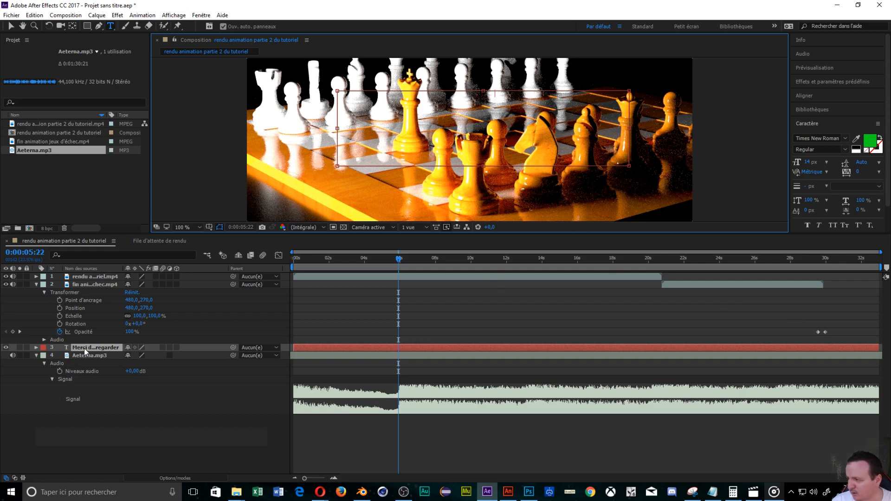
# - Move the text layer above both video layers and set the font of its whole text to Verdana
pyautogui.moveTo(84, 348); pyautogui.dragTo(80, 274)
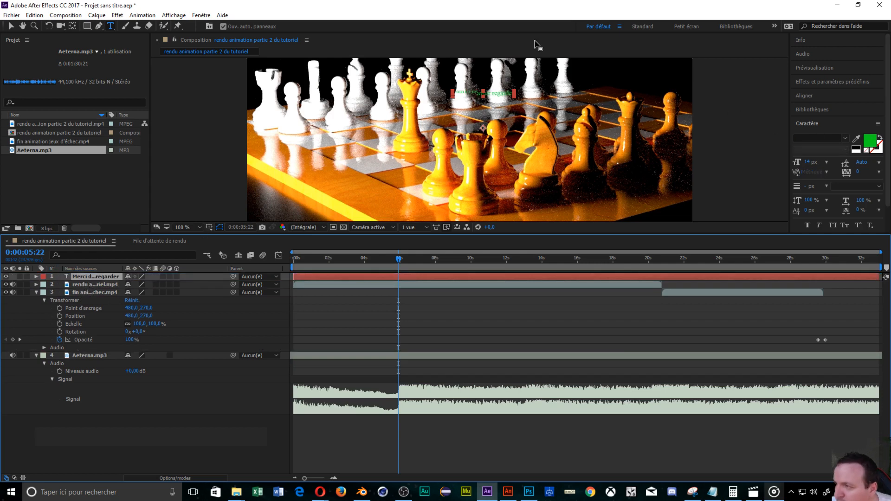
pyautogui.click(475, 94)
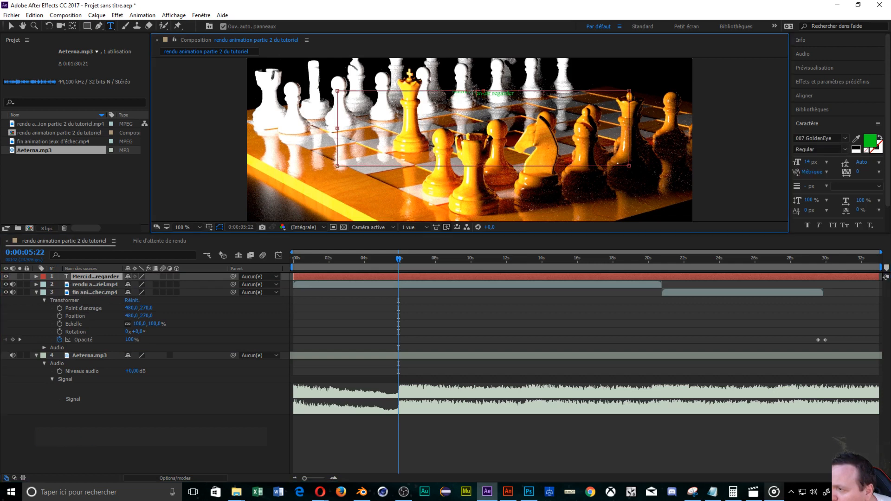
pyautogui.click(475, 93)
pyautogui.click(526, 102)
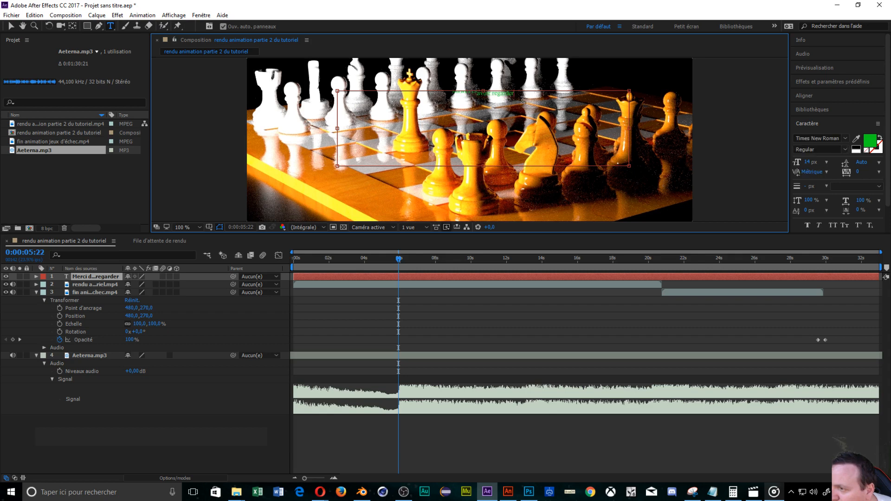
pyautogui.moveTo(519, 97); pyautogui.dragTo(444, 91)
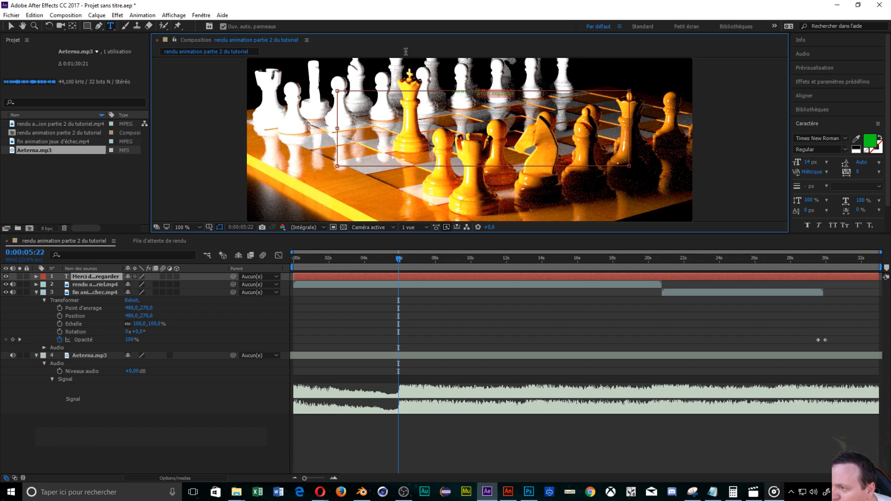
pyautogui.click(834, 140)
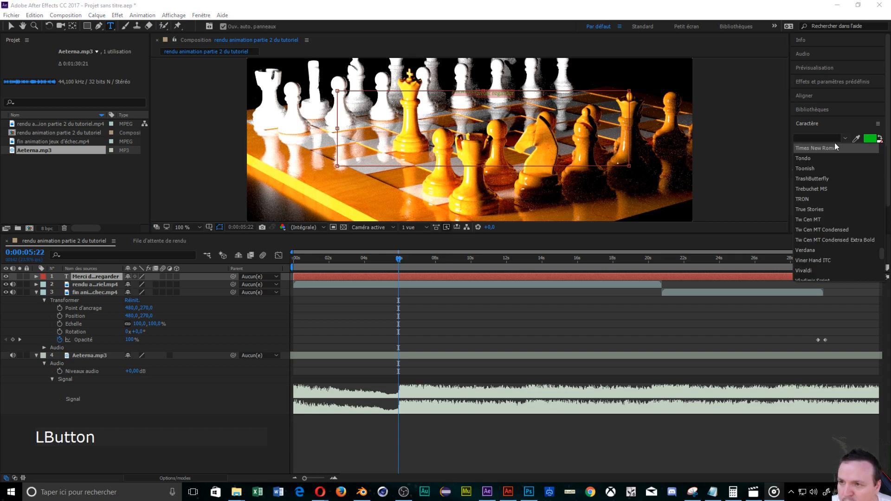
pyautogui.click(824, 251)
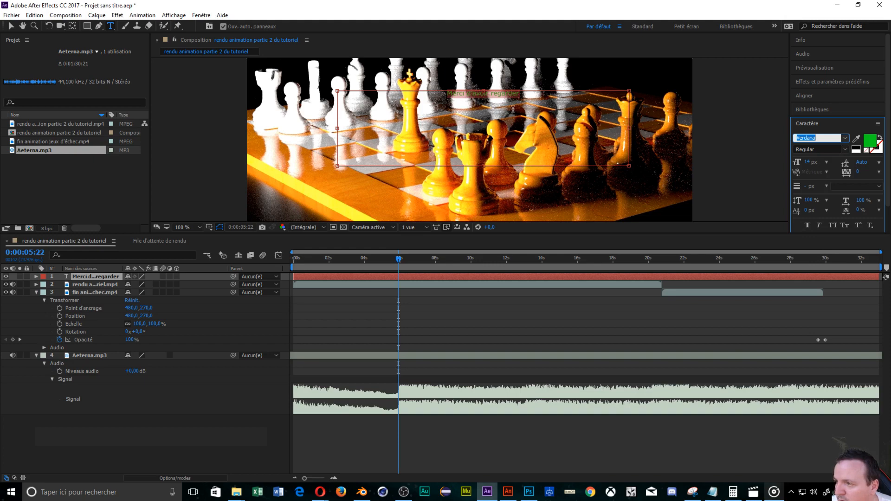
# - Change the selected text's fill colour to white and set its size to 70 px
pyautogui.click(869, 142)
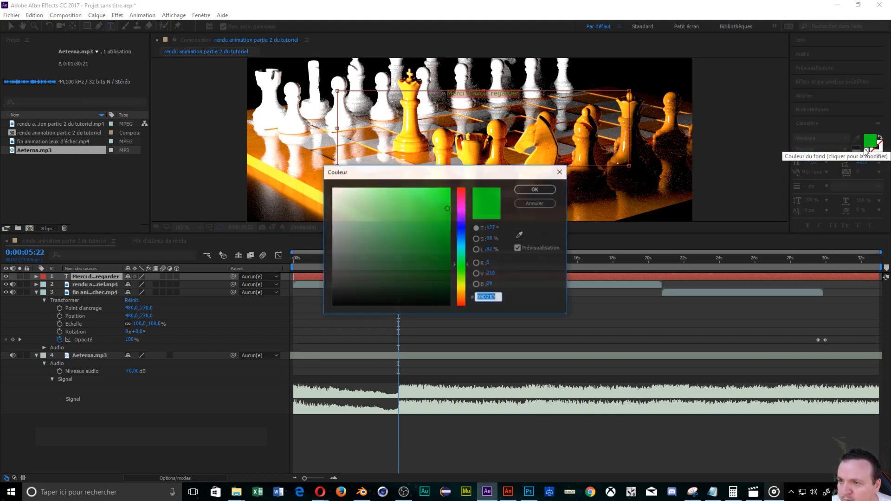
pyautogui.click(407, 188)
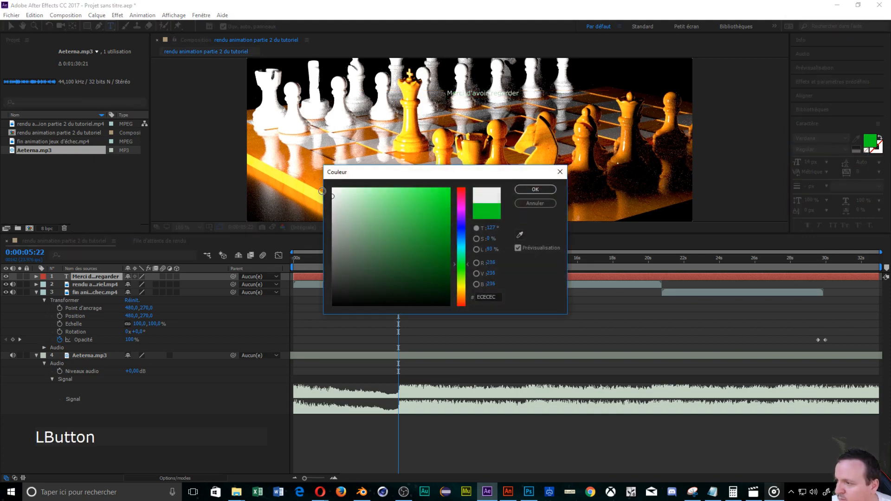
pyautogui.click(535, 190)
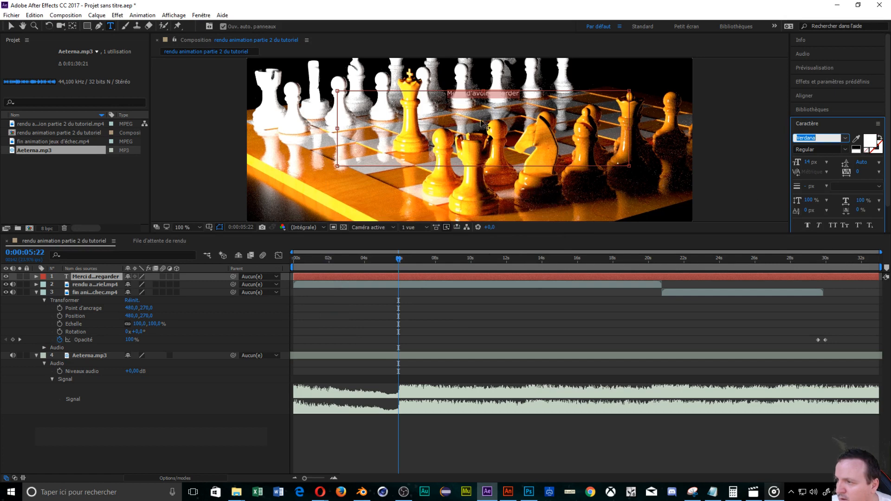
pyautogui.moveTo(809, 165); pyautogui.dragTo(834, 161)
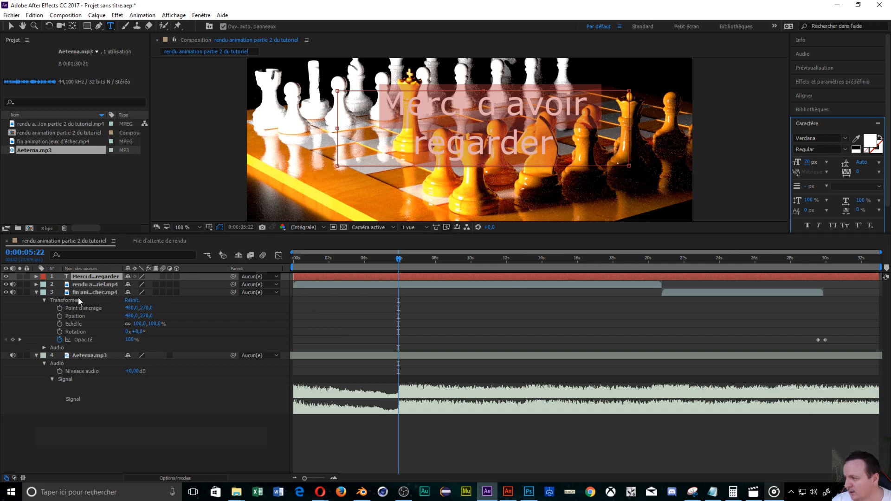
# - Keyframe the text layer's opacity at 1% at 0:00:29:21 and at 100% at 0:00:31:00
pyautogui.click(37, 276)
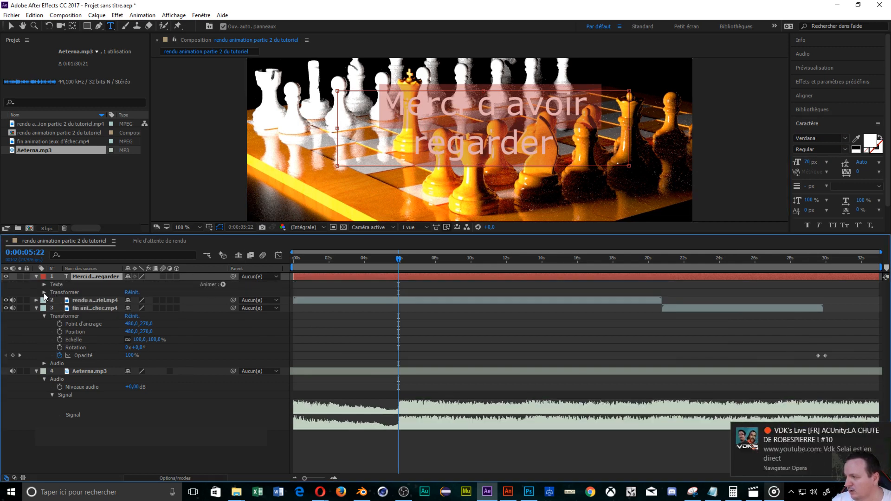
pyautogui.click(45, 293)
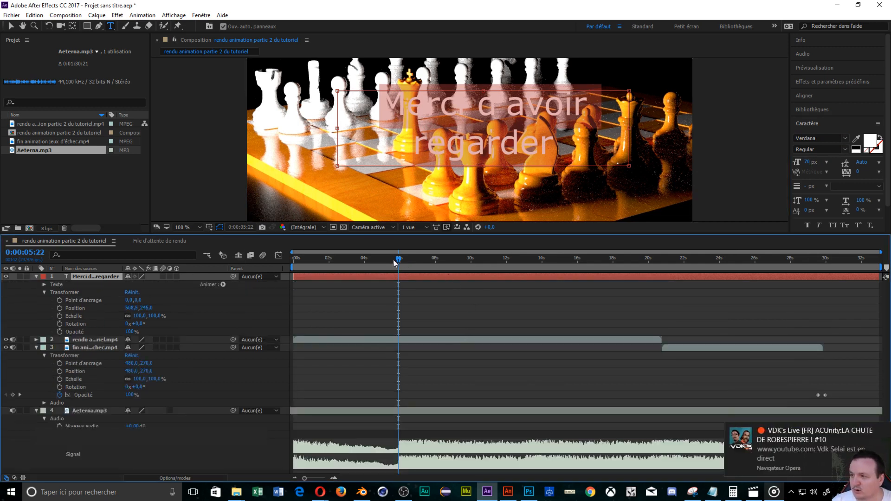
pyautogui.moveTo(400, 263); pyautogui.dragTo(825, 290)
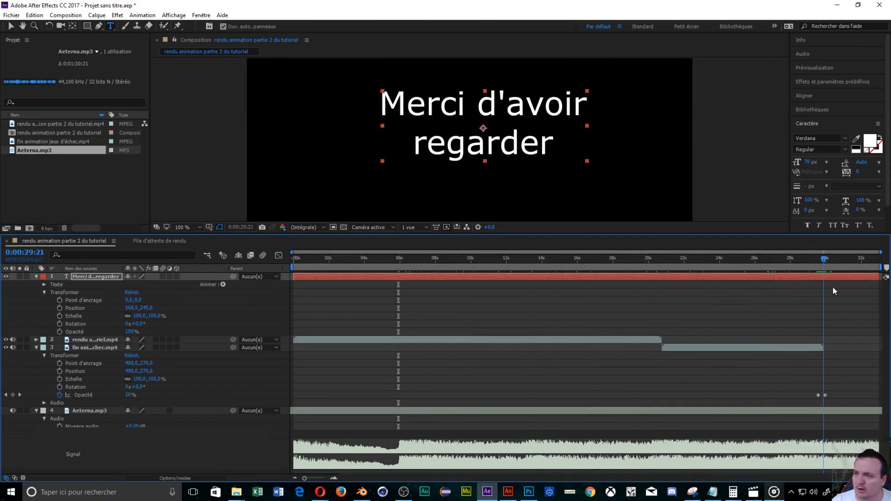
pyautogui.click(59, 332)
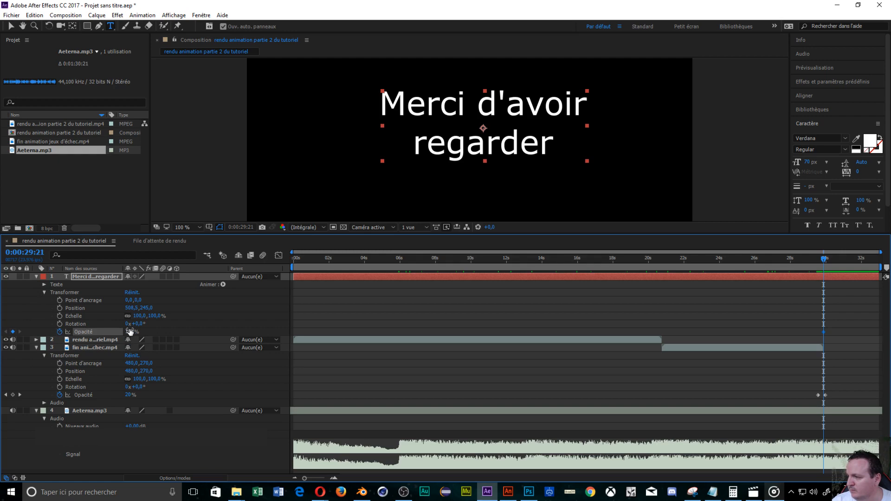
pyautogui.moveTo(130, 332); pyautogui.dragTo(62, 332)
pyautogui.moveTo(825, 259); pyautogui.dragTo(844, 259)
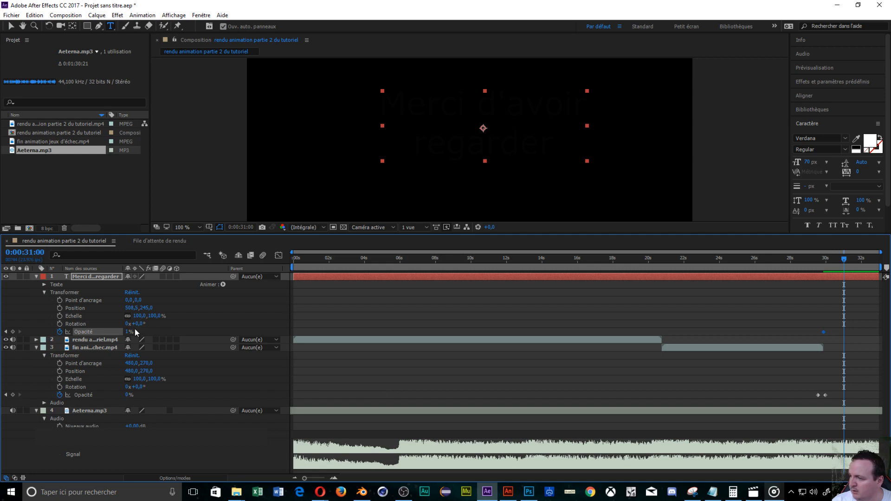
pyautogui.moveTo(127, 333); pyautogui.dragTo(251, 331)
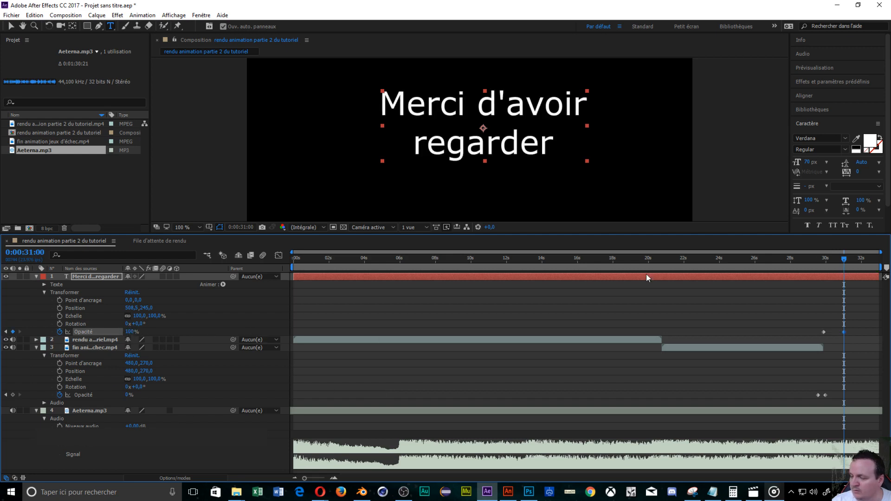
# - Keyframe the text layer's opacity at 0% at 0:00:32:23 and return to the start of the composition
pyautogui.moveTo(843, 263); pyautogui.dragTo(883, 260)
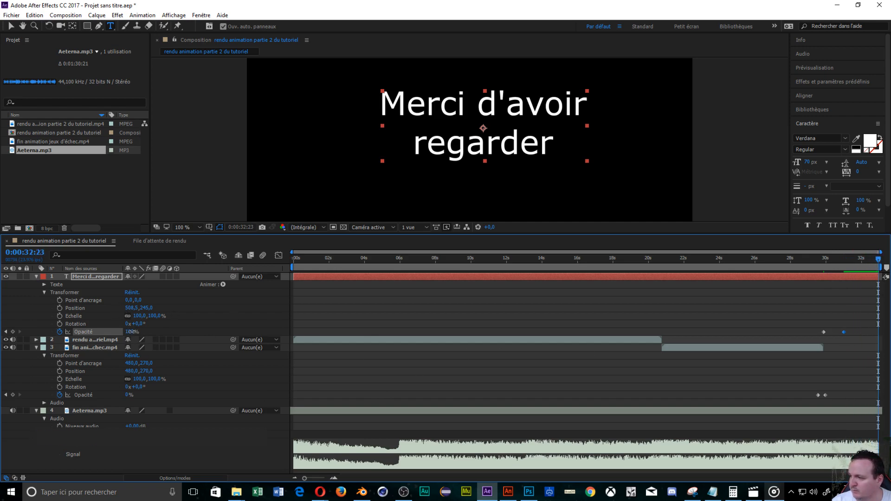
pyautogui.moveTo(130, 332); pyautogui.dragTo(70, 342)
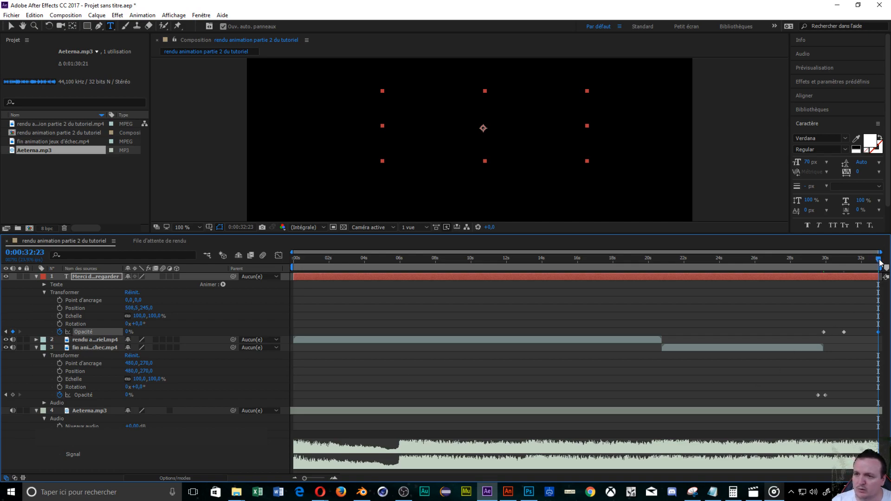
pyautogui.moveTo(880, 262); pyautogui.dragTo(139, 371)
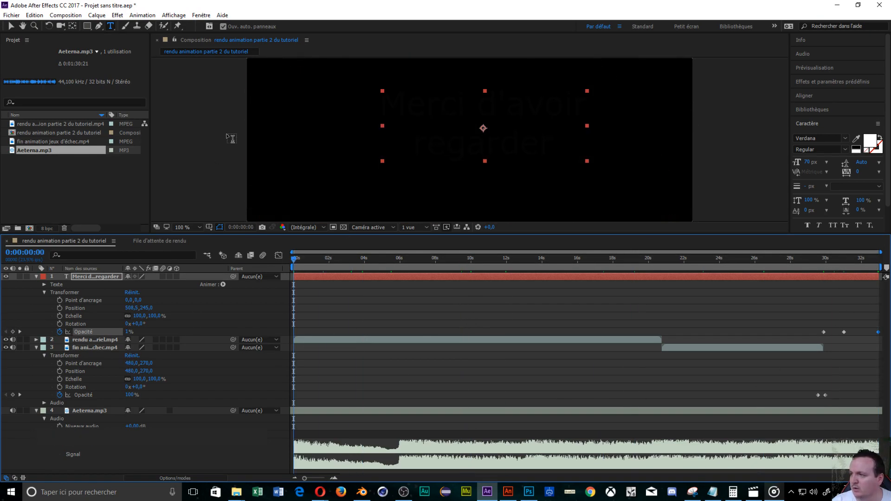
# - Set the text layer's opacity keyframe at 0:00:29:21 to 0% and preview the composition from the start
pyautogui.click(12, 26)
pyautogui.scroll(-2, 303, 162)
pyautogui.scroll(1, 302, 163)
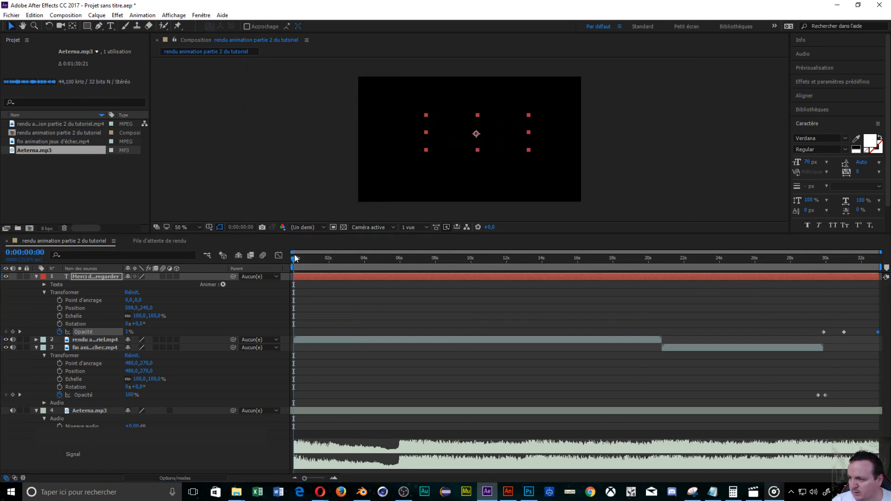
pyautogui.moveTo(295, 258); pyautogui.dragTo(823, 300)
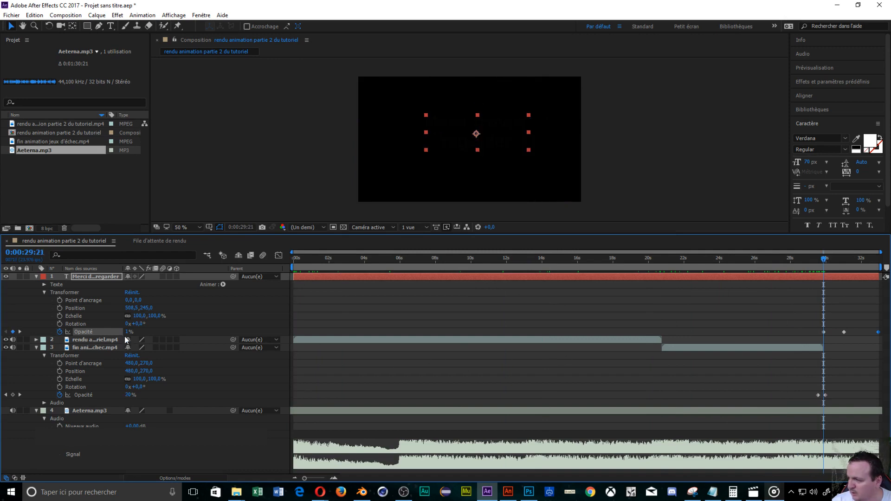
pyautogui.moveTo(128, 333); pyautogui.dragTo(116, 337)
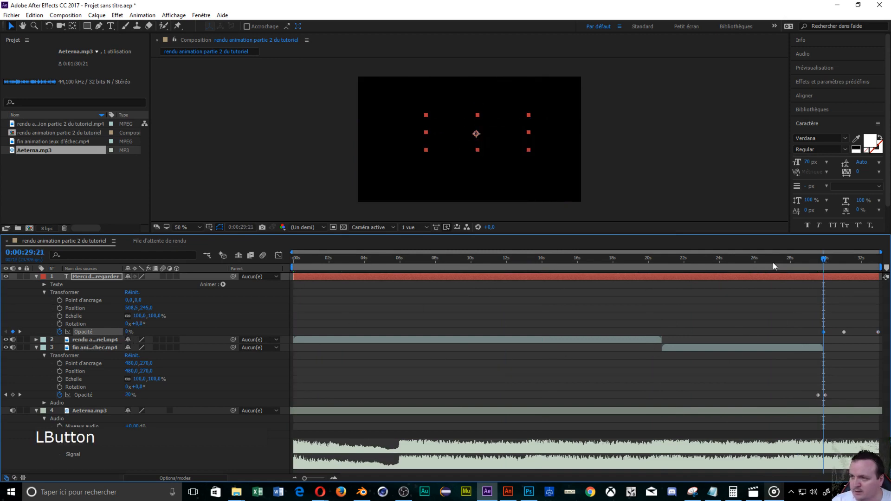
pyautogui.moveTo(824, 259); pyautogui.dragTo(195, 275)
pyautogui.press('KP_0')
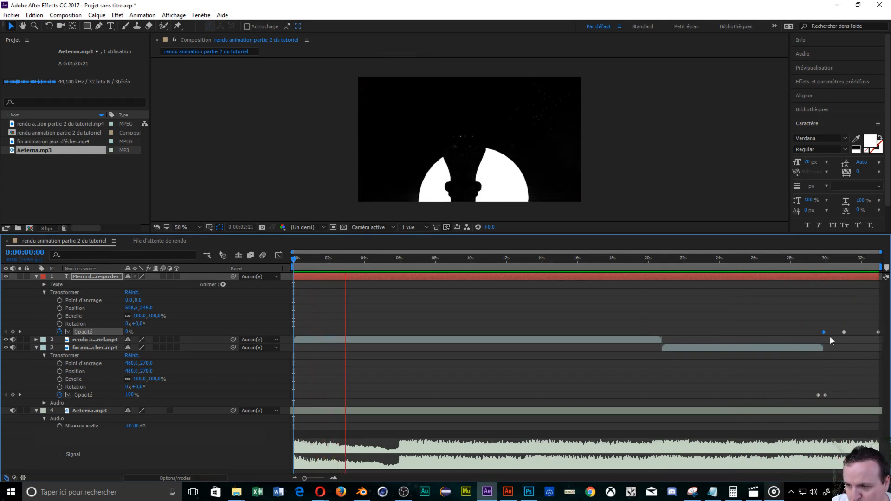
# - Move the text's 100% opacity keyframe to about 0:00:31:11 and start the work area at about 0:00:29:07
pyautogui.moveTo(844, 330); pyautogui.dragTo(851, 331)
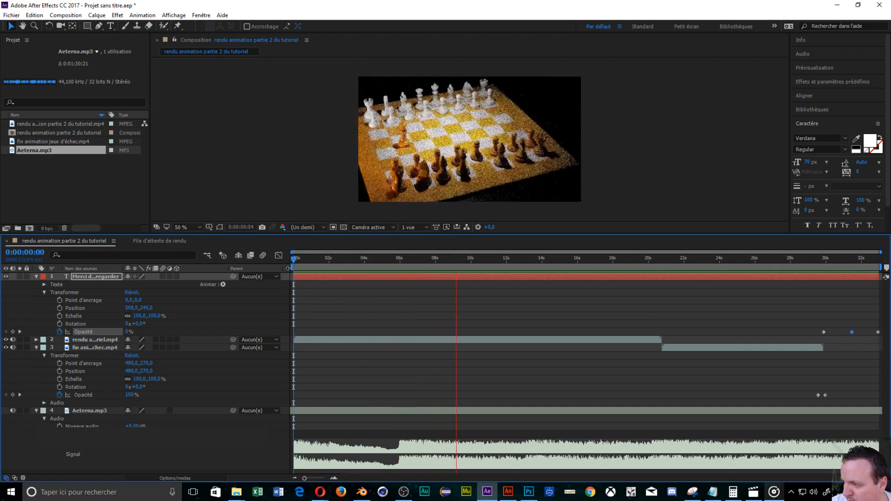
pyautogui.moveTo(292, 263); pyautogui.dragTo(812, 267)
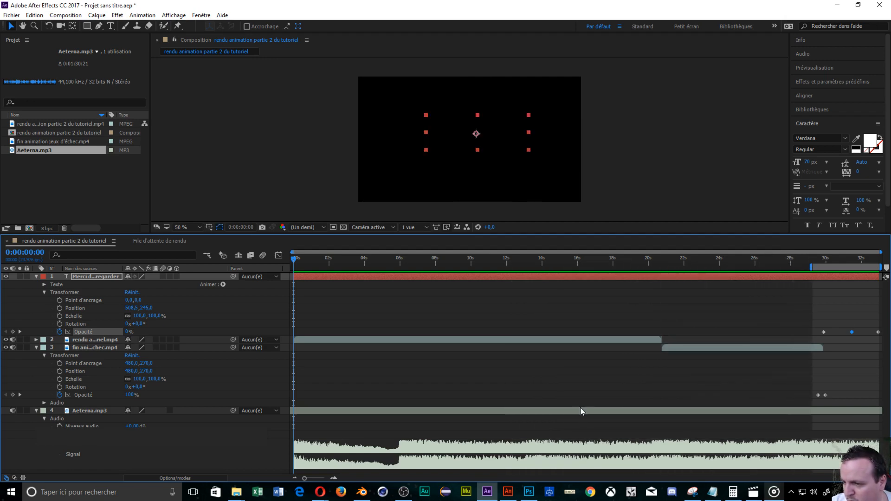
# - Keyframe the audio level of Aeterna.mp3 at 0 dB at 0:00:00:00 and 0:00:31:12, and at -71 dB at 0:00:32:23
pyautogui.click(45, 419)
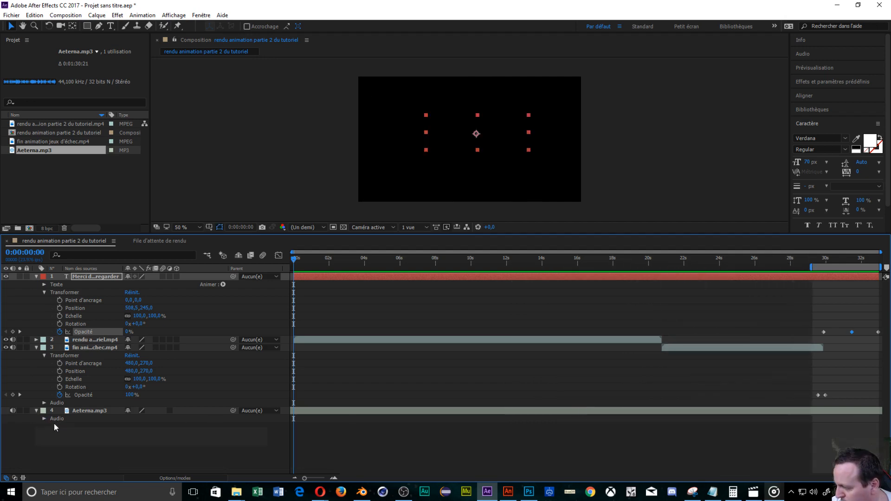
pyautogui.click(45, 419)
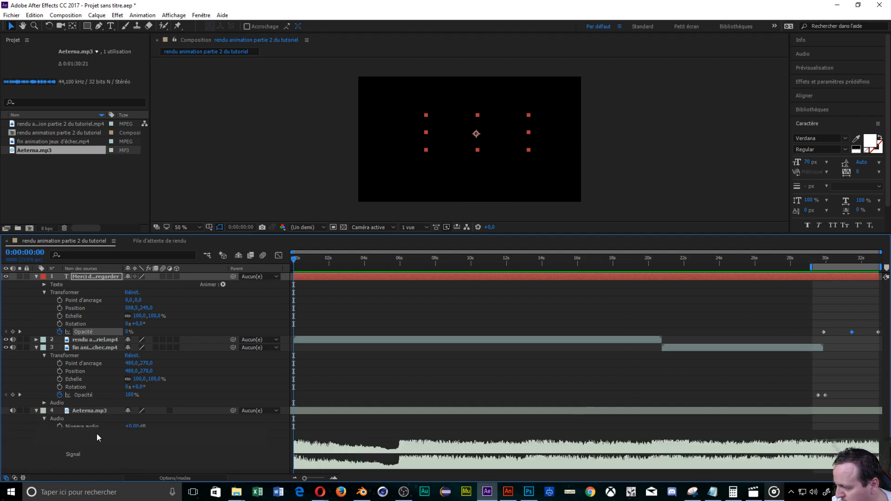
pyautogui.click(60, 426)
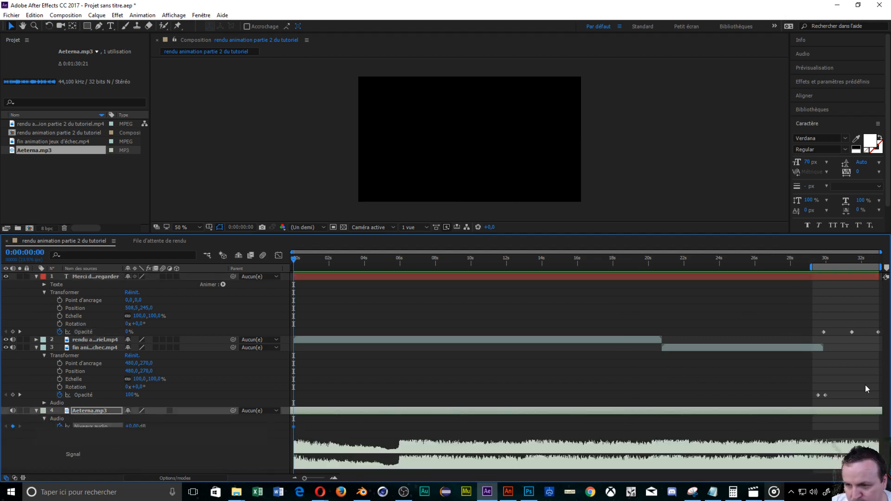
pyautogui.moveTo(839, 261); pyautogui.dragTo(853, 264)
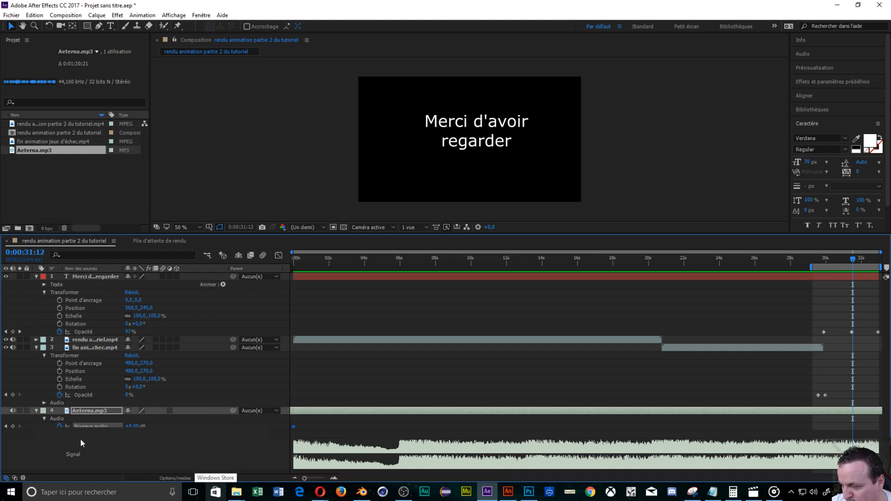
pyautogui.click(13, 426)
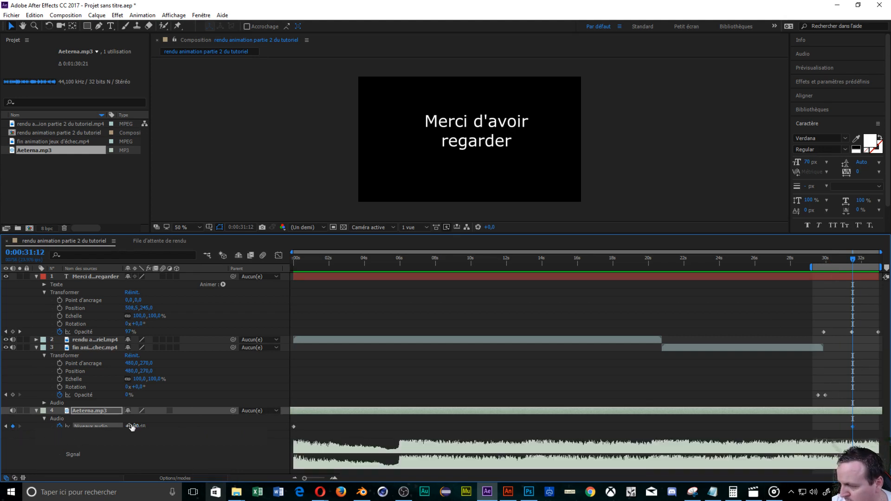
pyautogui.moveTo(853, 264); pyautogui.dragTo(879, 263)
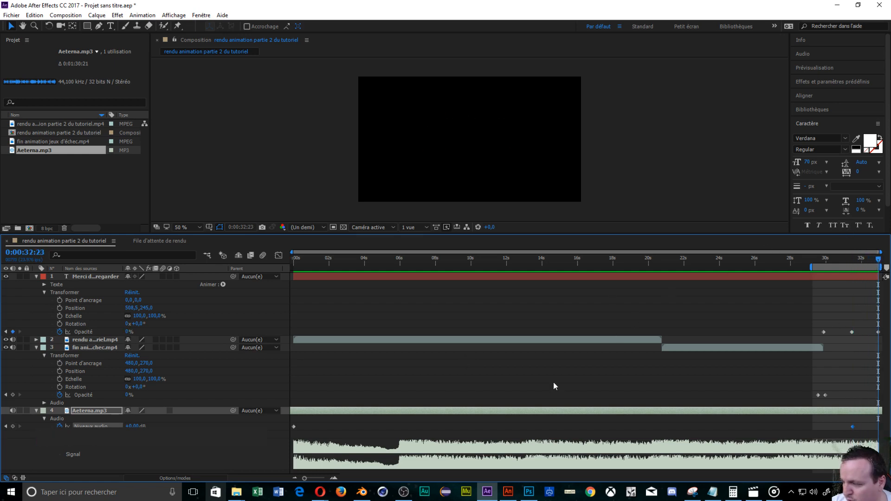
pyautogui.moveTo(132, 425); pyautogui.dragTo(109, 437)
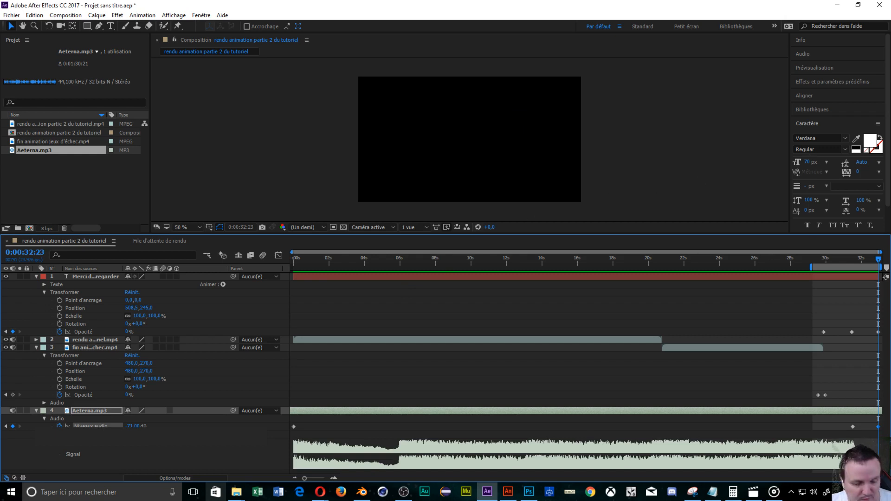
# - Preview the work area and move the keyframes that start the text and music fade-outs to just before 32 s
pyautogui.press('space')
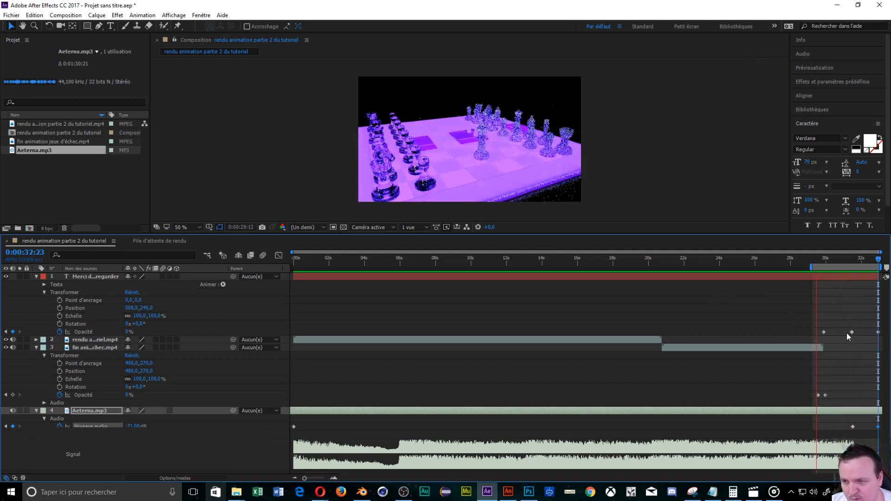
pyautogui.moveTo(852, 334); pyautogui.dragTo(860, 336)
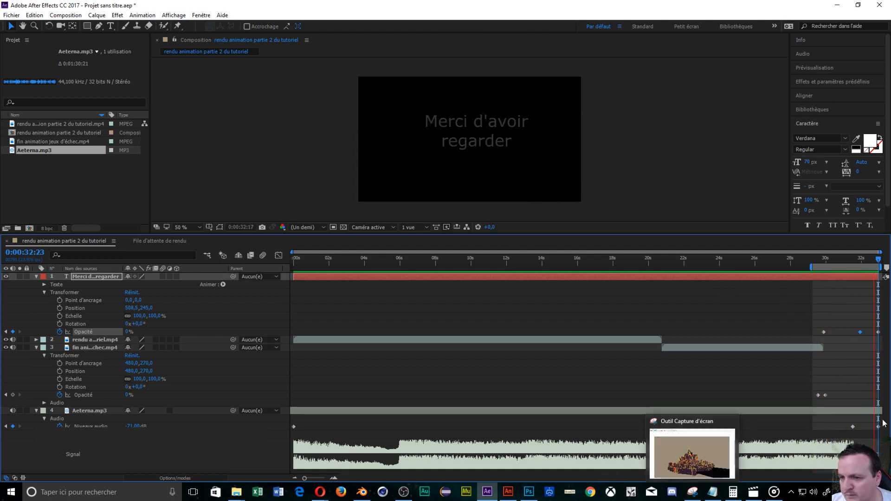
pyautogui.moveTo(853, 427); pyautogui.dragTo(859, 427)
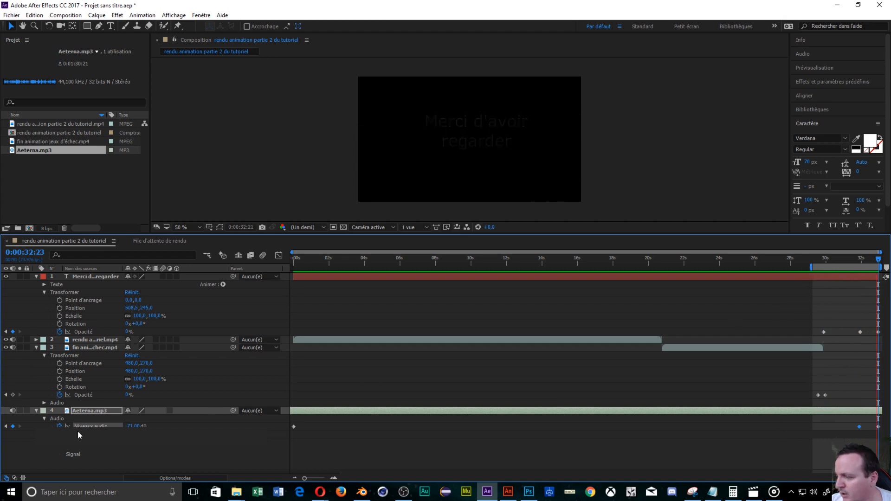
# - Collapse the properties of all layers in the timeline
pyautogui.click(38, 411)
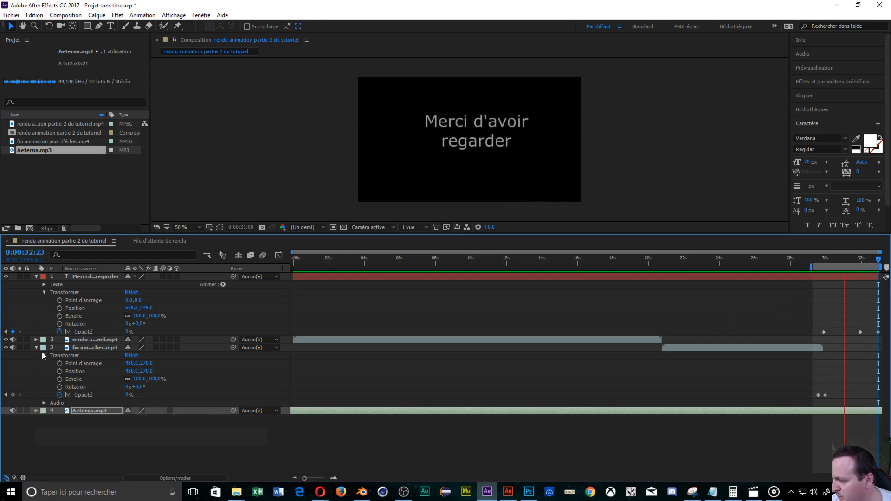
pyautogui.click(36, 347)
pyautogui.click(37, 340)
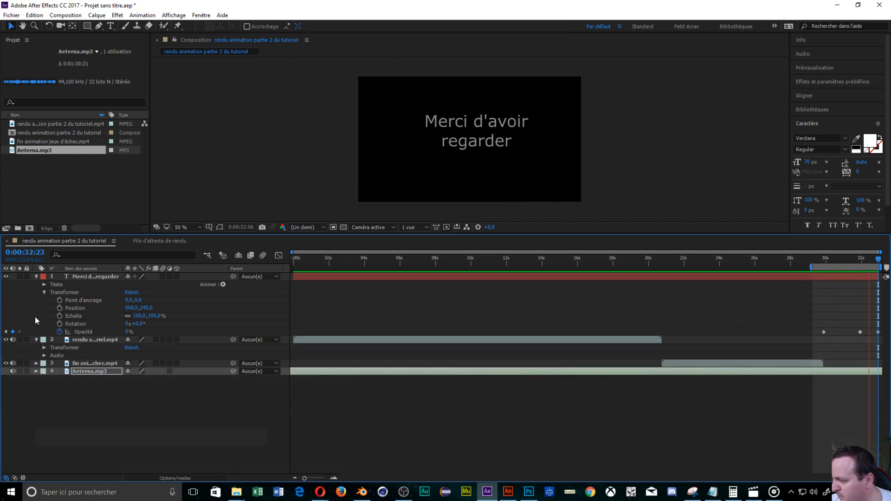
pyautogui.click(37, 276)
pyautogui.click(37, 285)
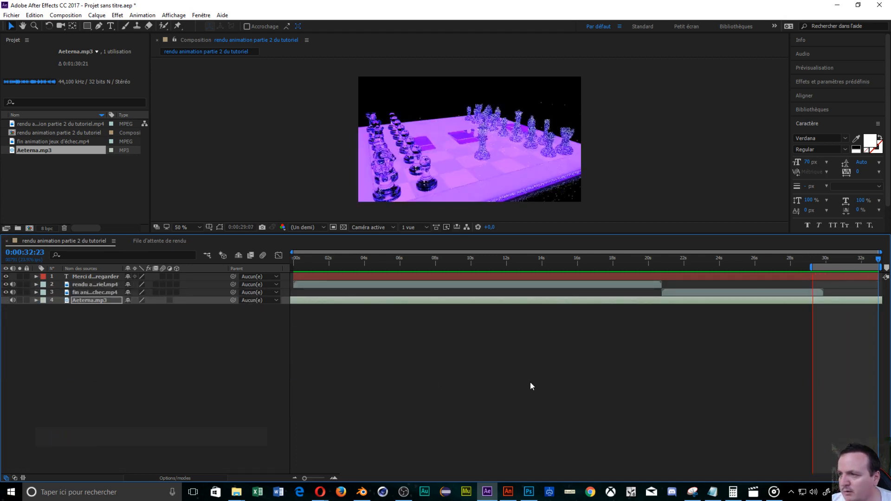
# - Move the text layer to the centre of the frame and deselect it
pyautogui.click(449, 130)
pyautogui.click(448, 130)
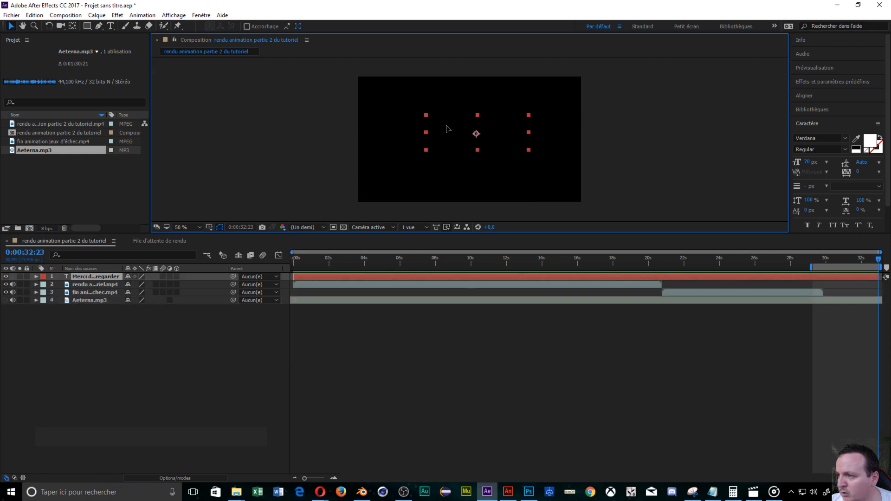
pyautogui.moveTo(439, 131); pyautogui.dragTo(440, 131)
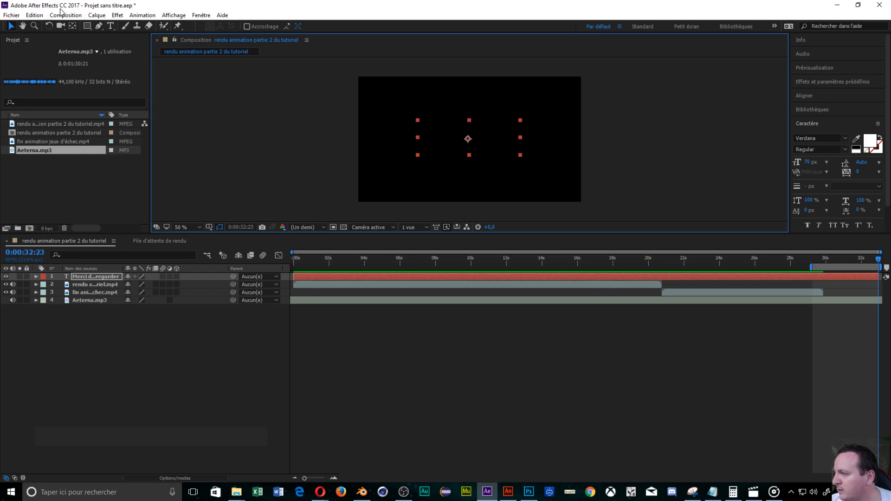
pyautogui.click(113, 371)
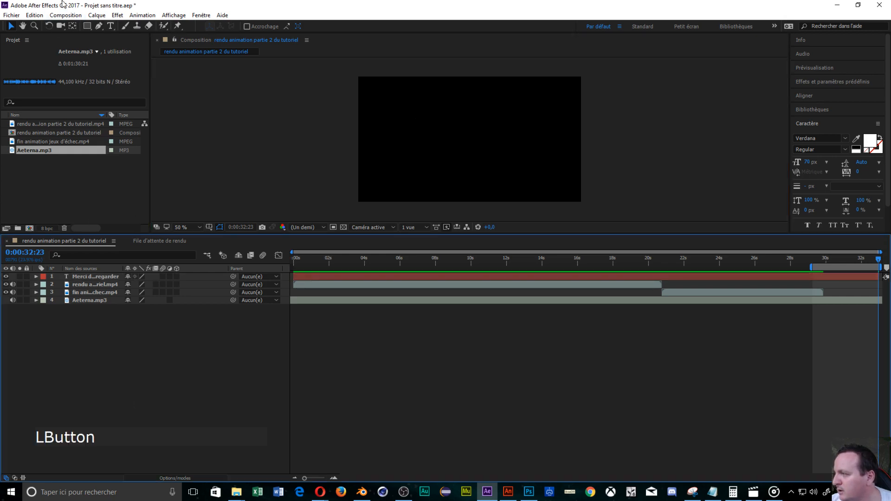
# - Add the composition to the Adobe Media Encoder queue and switch to Adobe Media Encoder
pyautogui.click(65, 15)
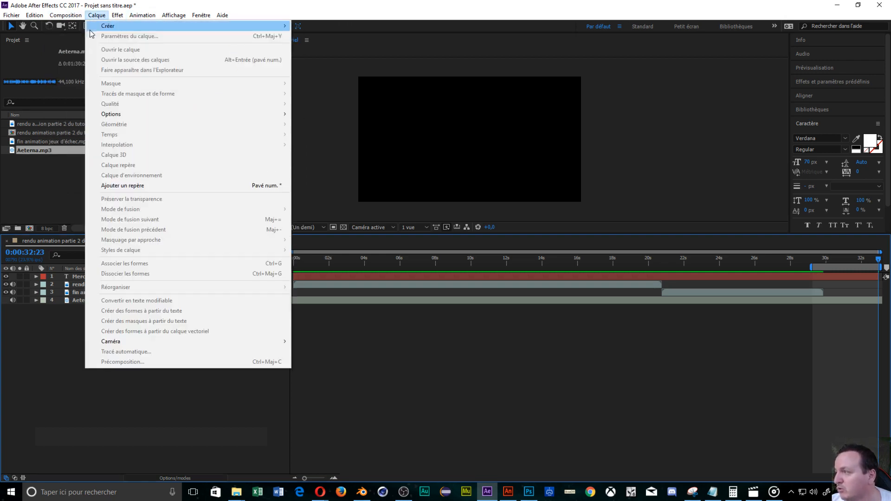
pyautogui.moveTo(58, 15)
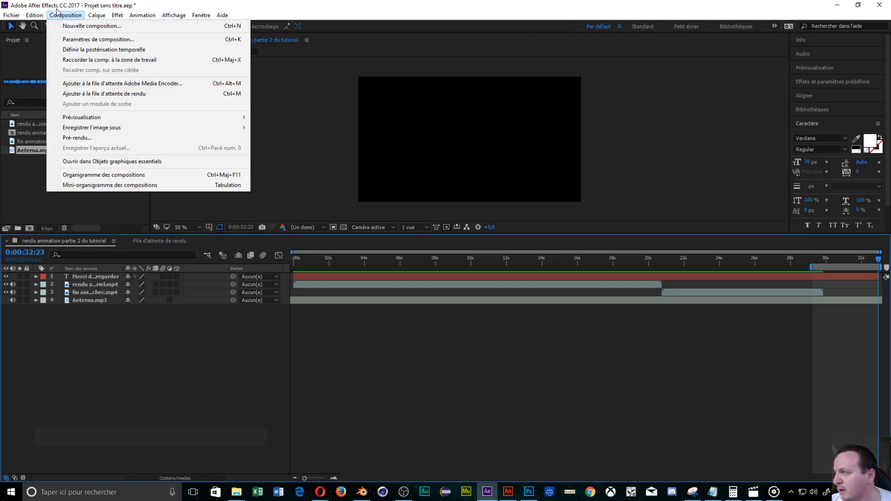
pyautogui.click(80, 84)
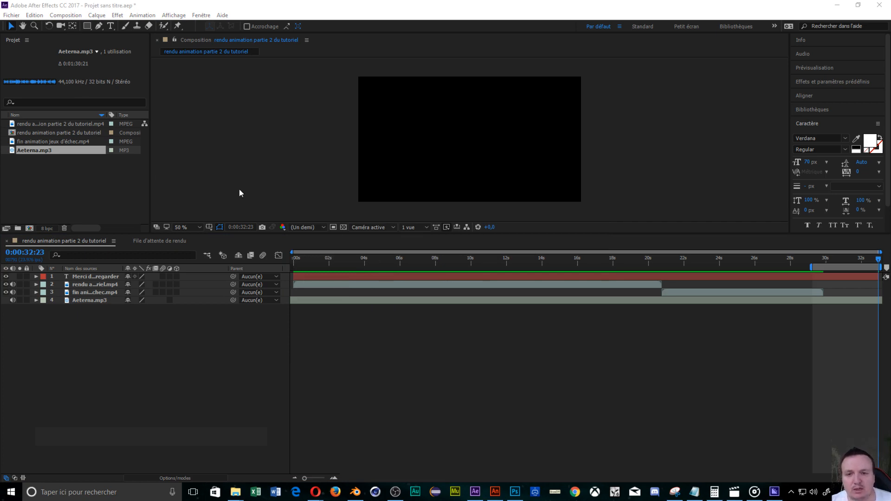
pyautogui.moveTo(775, 492)
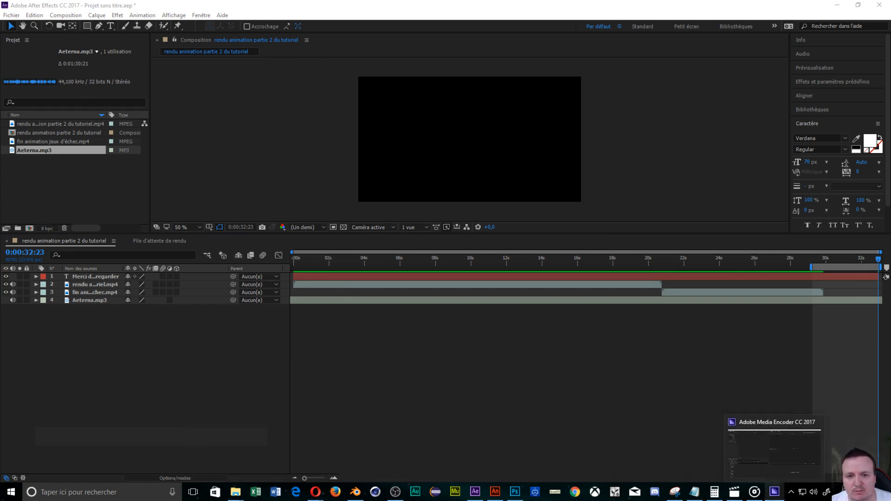
pyautogui.click(775, 492)
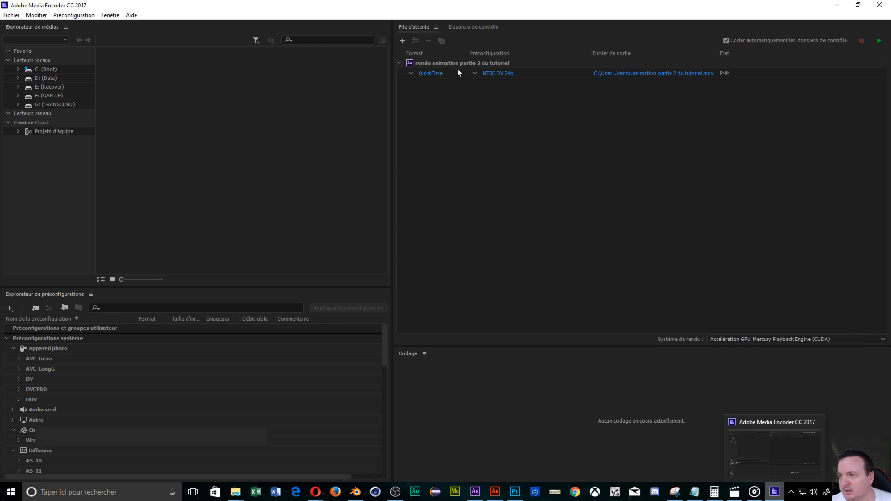
# - Set the queued composition's output format to MPEG4 and check which presets it offers
pyautogui.click(475, 73)
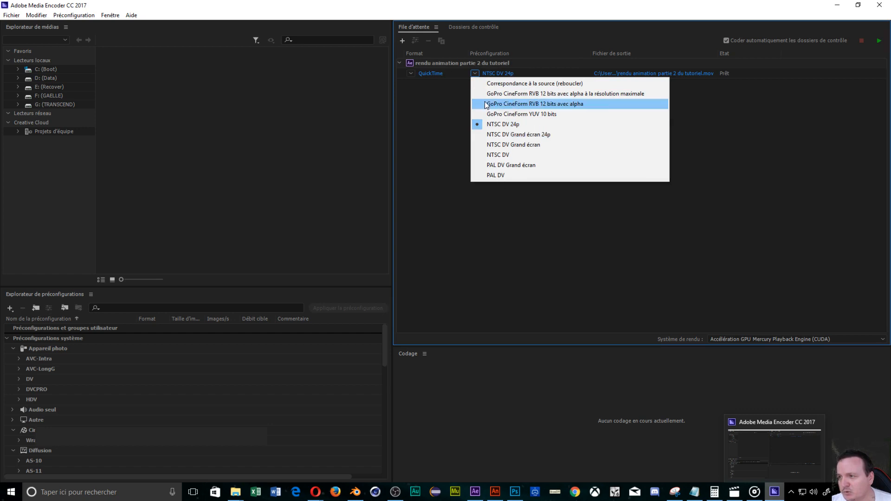
pyautogui.click(411, 74)
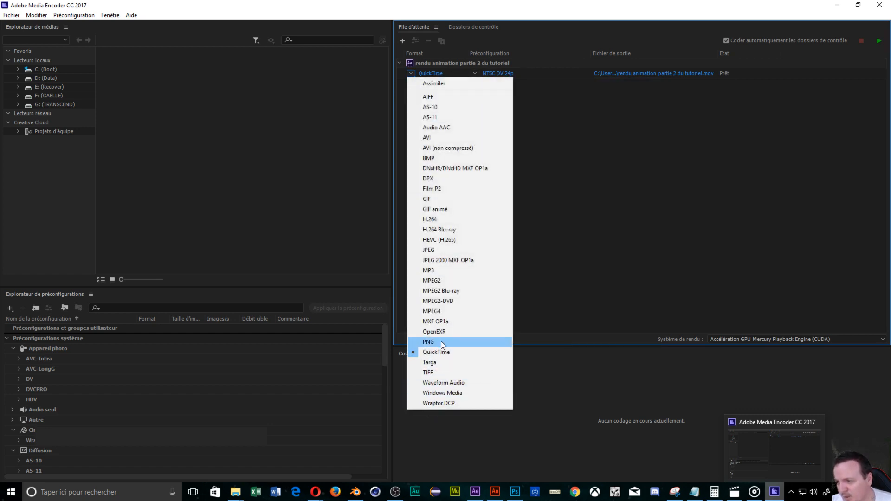
pyautogui.click(449, 311)
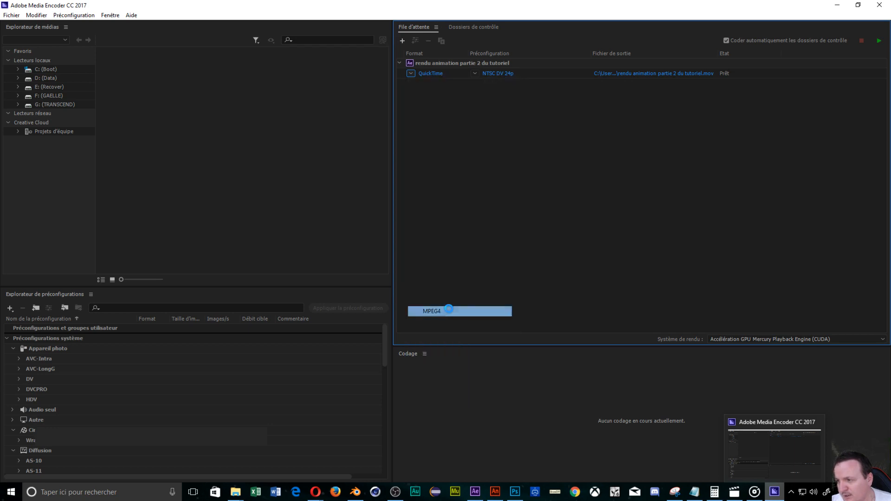
pyautogui.click(475, 73)
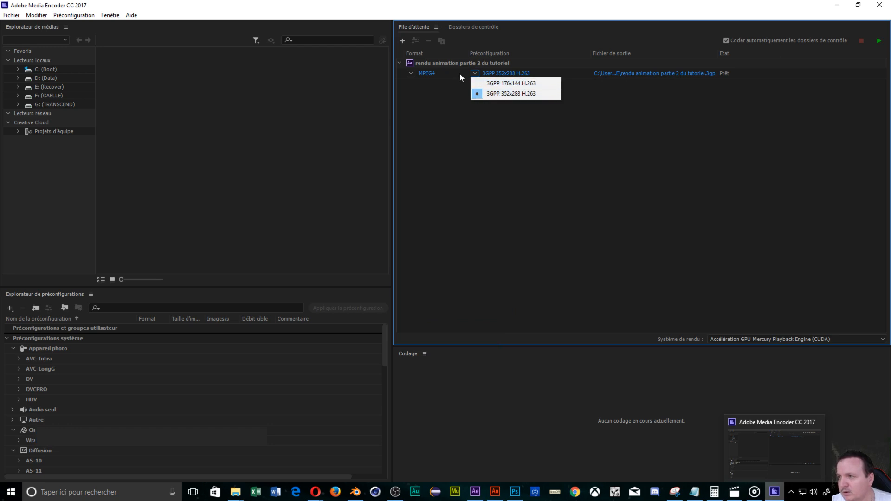
pyautogui.click(474, 73)
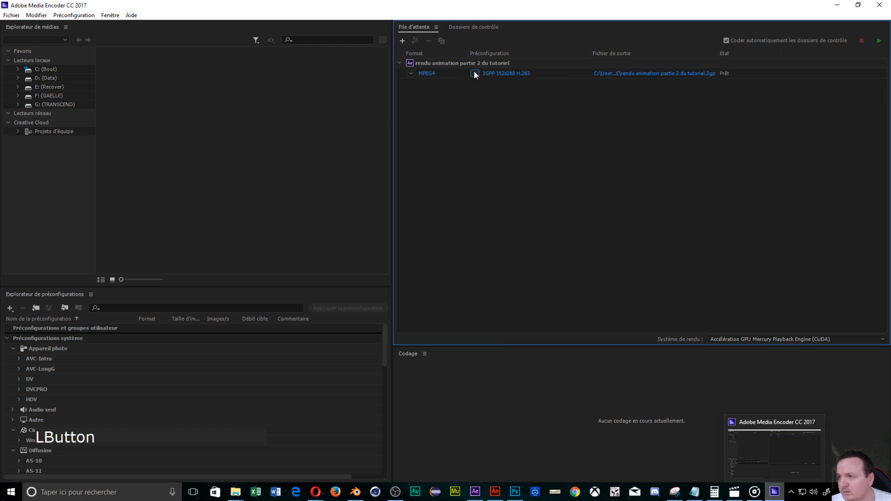
# - Set the queued composition's output format to H.264 and start encoding the queue
pyautogui.click(411, 73)
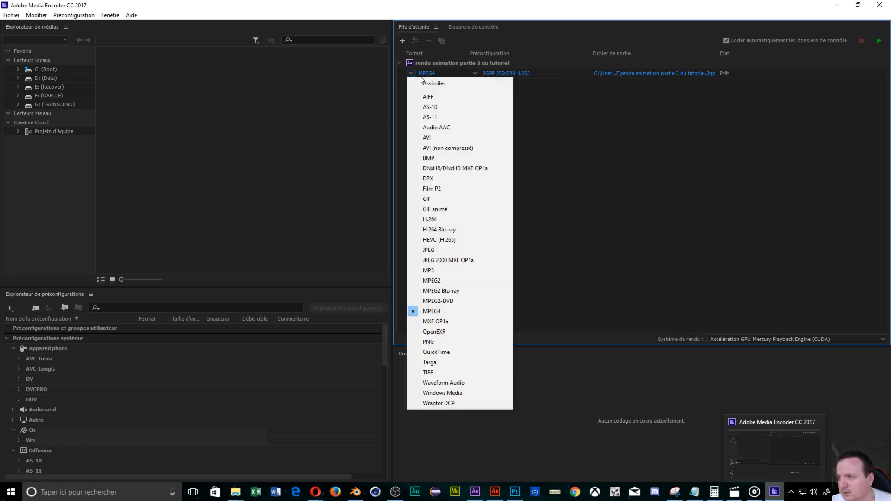
pyautogui.click(443, 219)
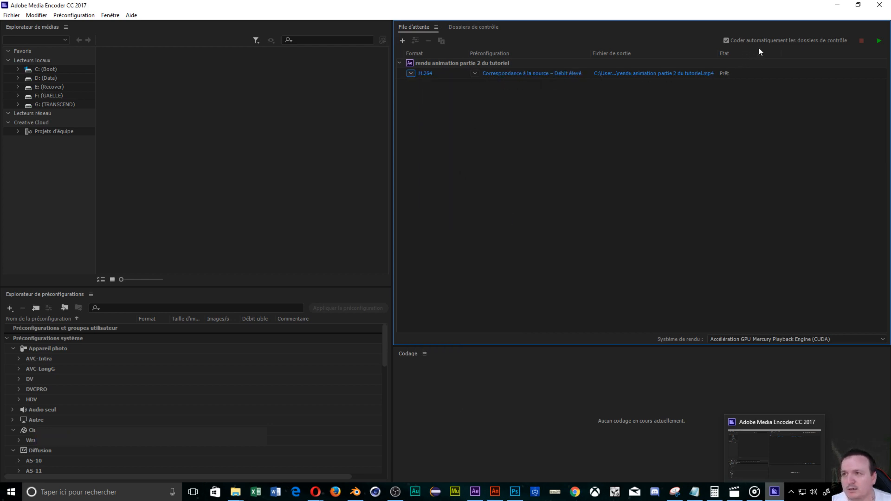
pyautogui.click(878, 42)
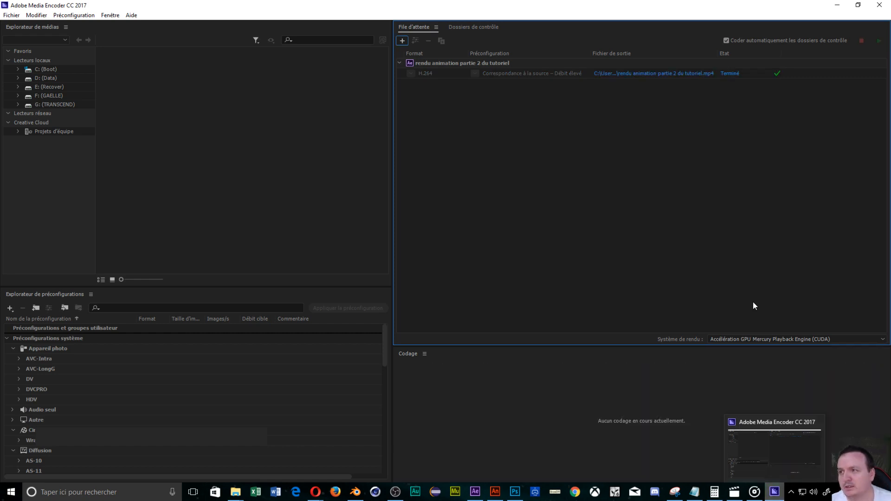
# - Open the encoded file's output folder, play the rendered video to check it, and close the player and folder
pyautogui.click(649, 76)
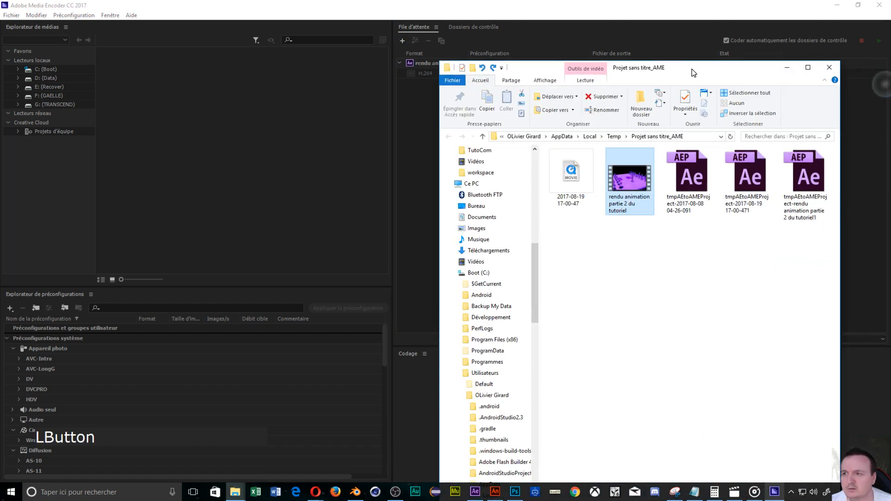
pyautogui.moveTo(685, 75); pyautogui.dragTo(681, 41)
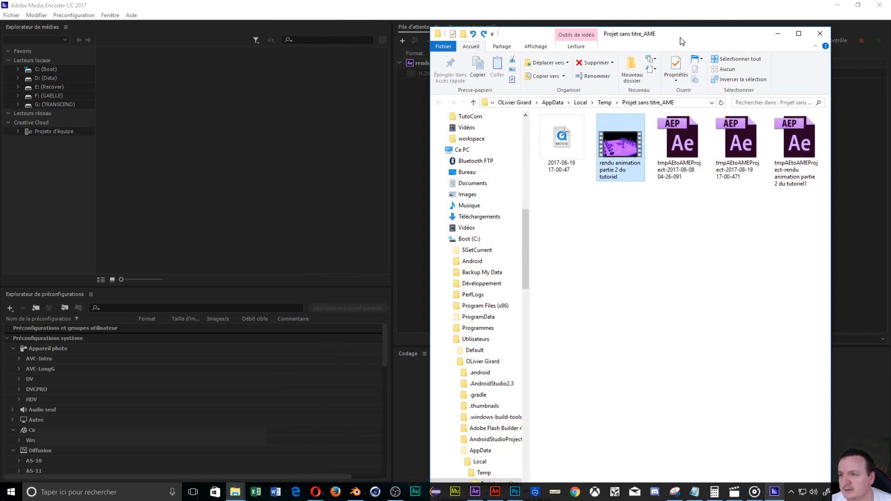
pyautogui.doubleClick(619, 152)
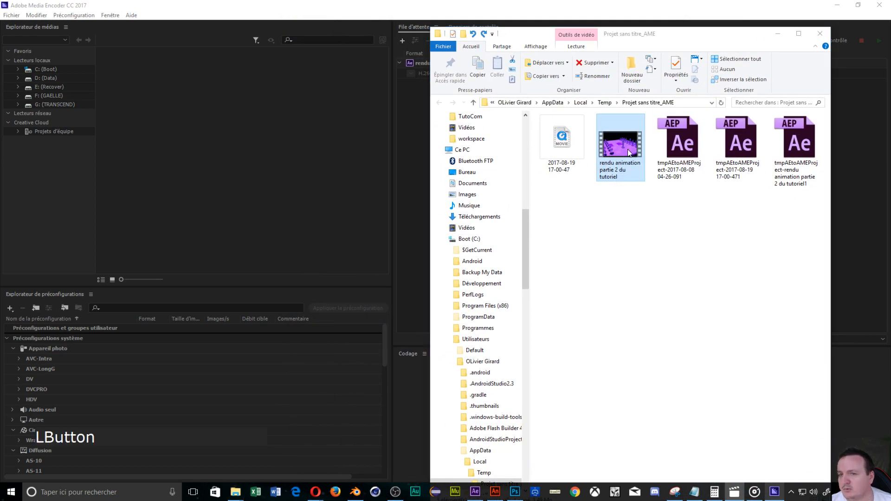
pyautogui.moveTo(657, 169); pyautogui.dragTo(383, 120)
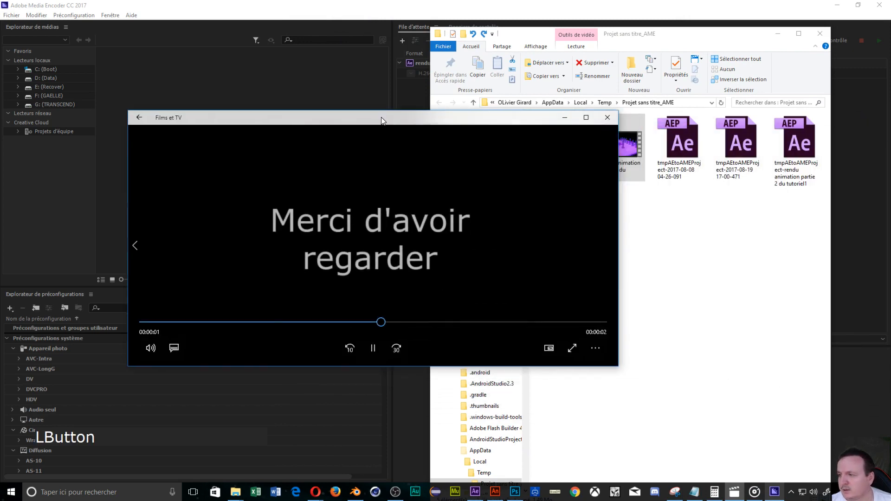
pyautogui.click(607, 117)
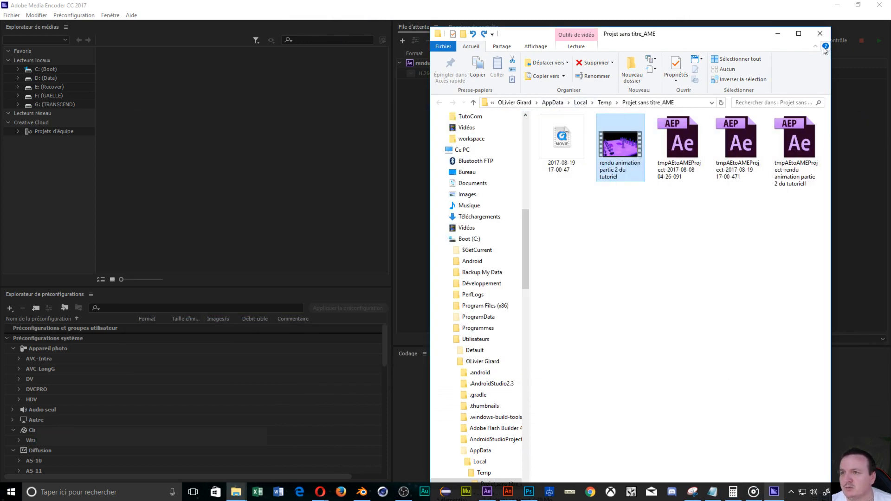
pyautogui.click(821, 33)
# - Back in After Effects, extend the work area to the composition's start and encode the composition again through Adobe Media Encoder
pyautogui.click(841, 8)
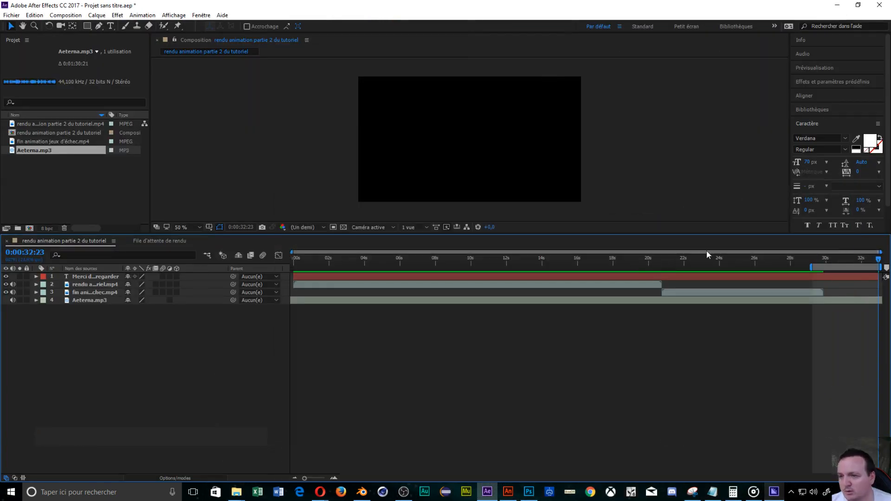
pyautogui.moveTo(810, 267); pyautogui.dragTo(278, 283)
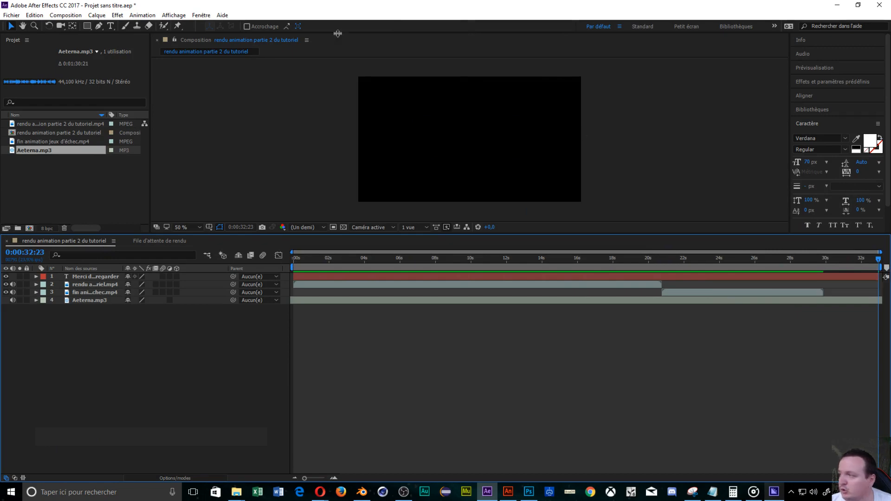
pyautogui.click(65, 16)
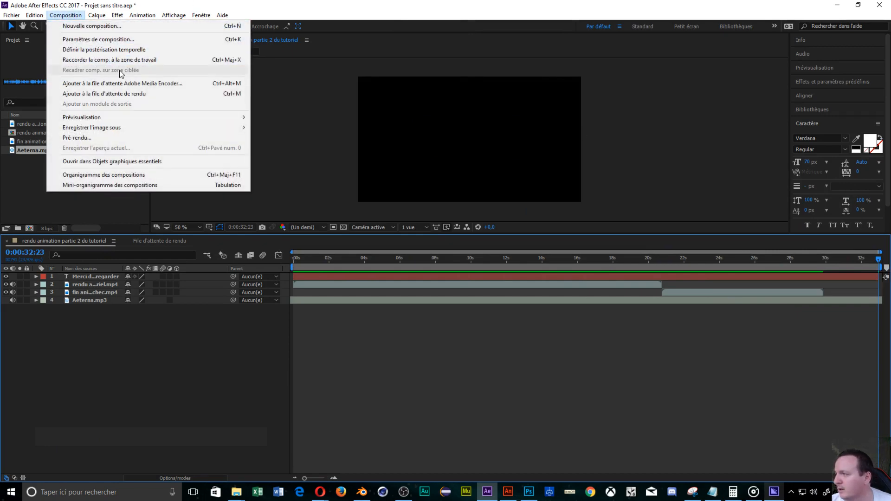
pyautogui.click(130, 83)
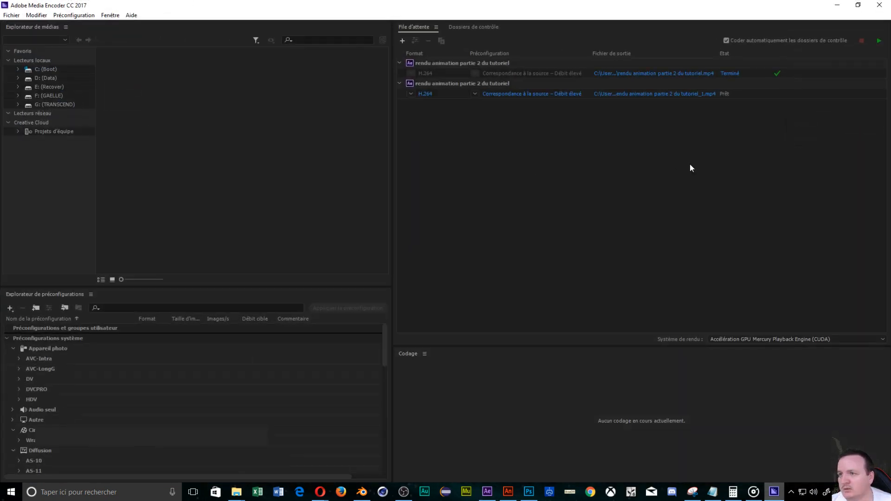
pyautogui.click(877, 41)
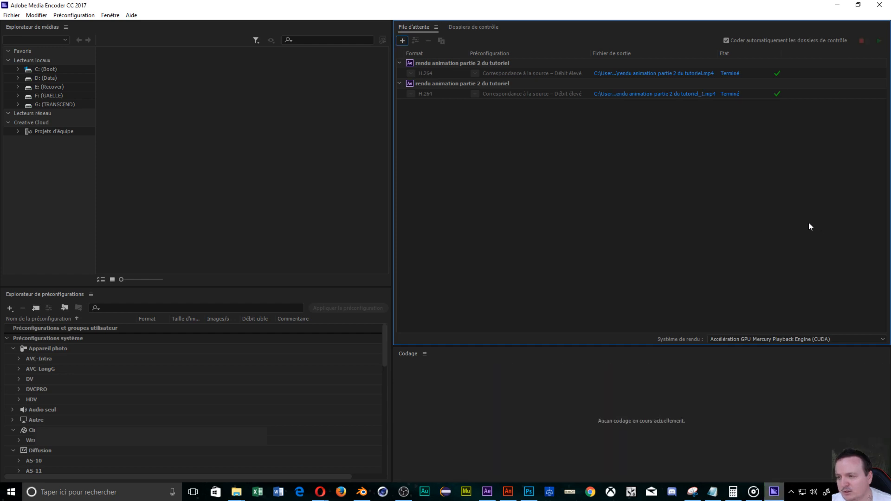
# - Play the second render, "rendu animation partie 2 du tutoriel_1", from its output folder and close the player
pyautogui.click(634, 95)
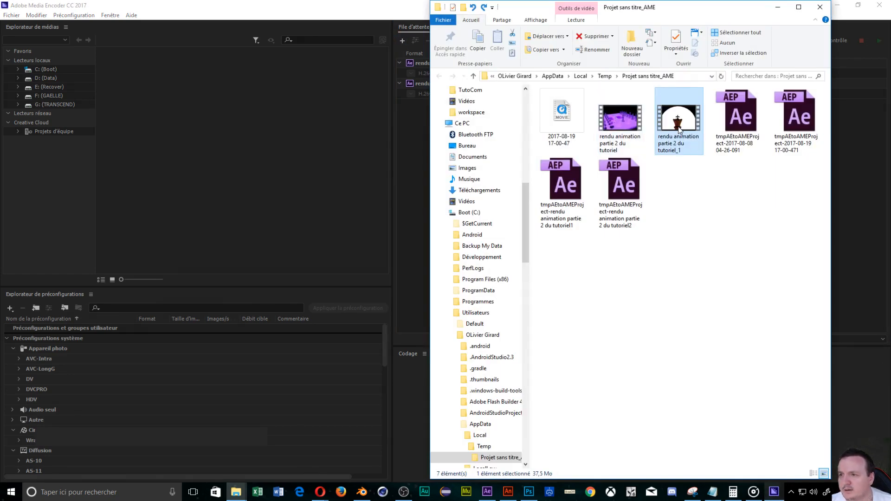
pyautogui.doubleClick(679, 129)
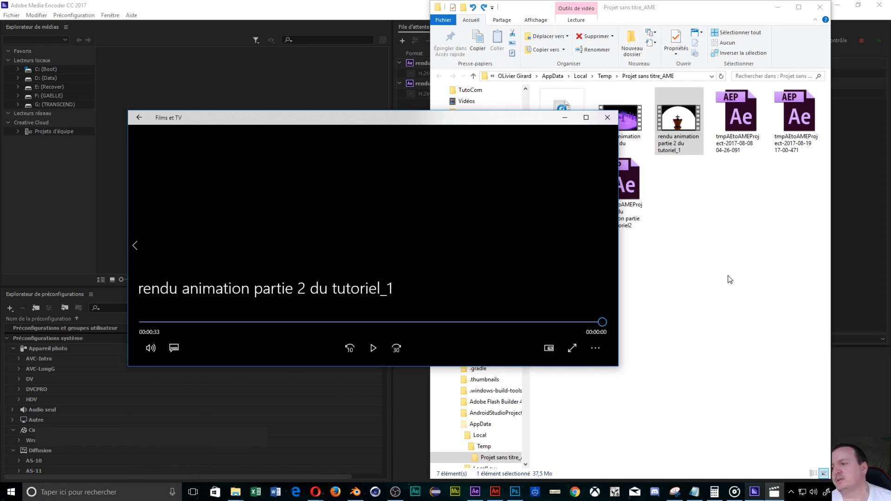
pyautogui.click(606, 118)
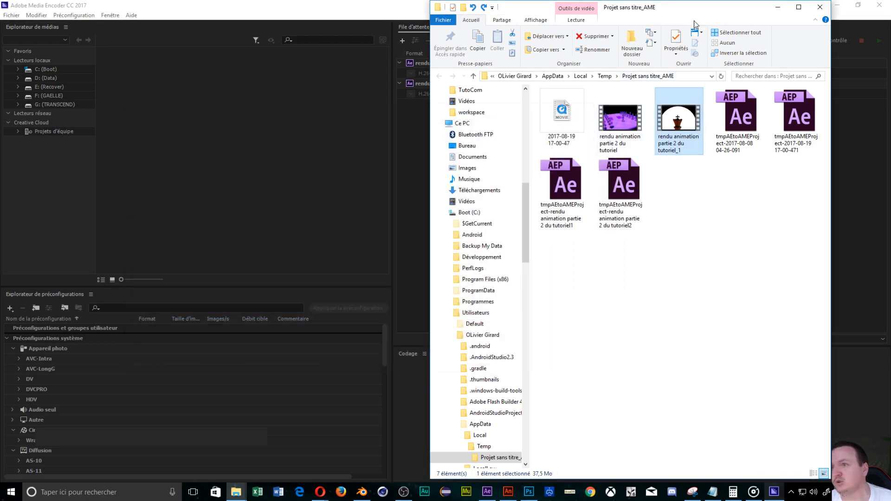
# - Minimize the open Adobe and folder windows and switch to the YouTube upload page in the web browser
pyautogui.click(838, 8)
pyautogui.click(836, 9)
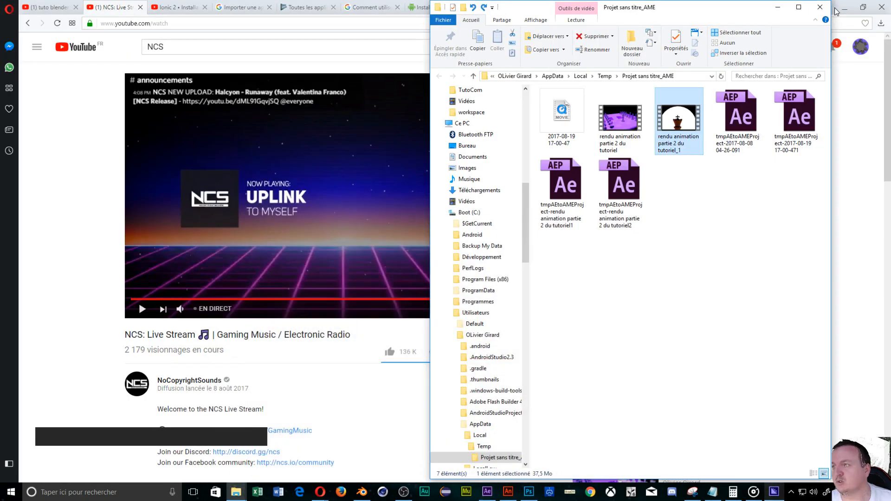
pyautogui.click(779, 8)
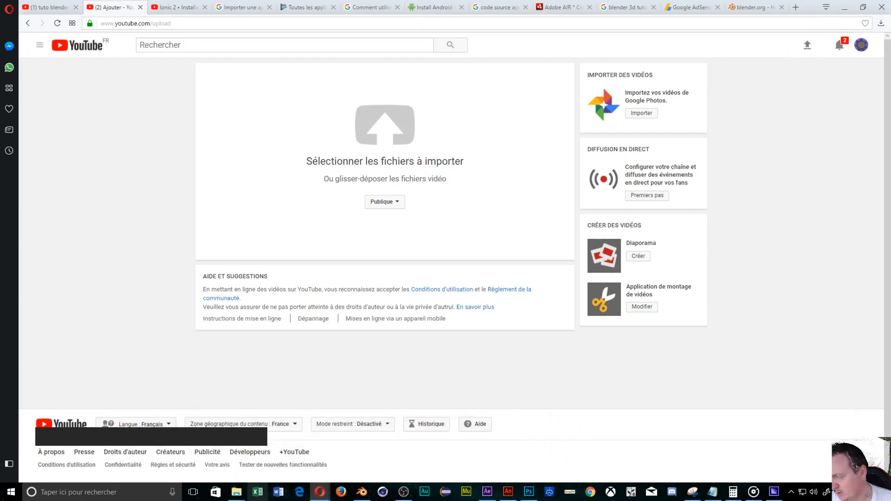
# - Rename the video "rendu animation partie 2 du tutoriel_1" as "Animation du jeu d'echec terminée" and upload it to YouTube
pyautogui.moveTo(239, 498)
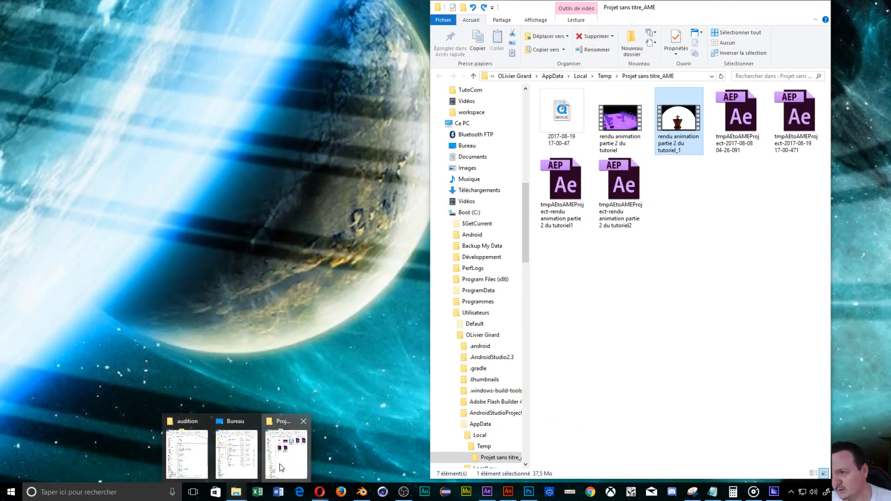
pyautogui.click(286, 454)
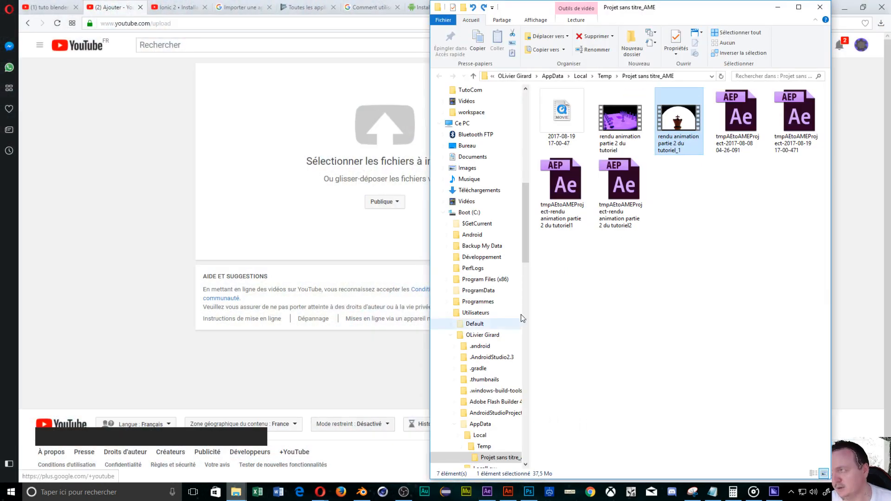
pyautogui.rightClick(680, 144)
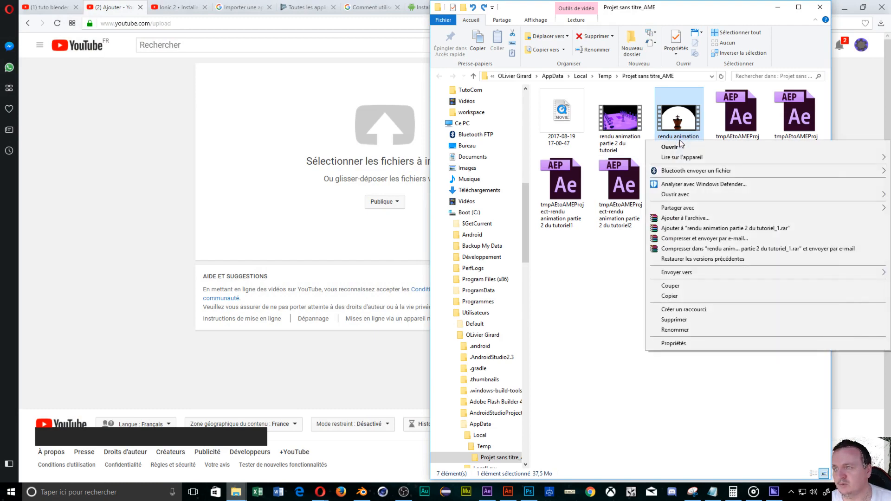
pyautogui.click(676, 330)
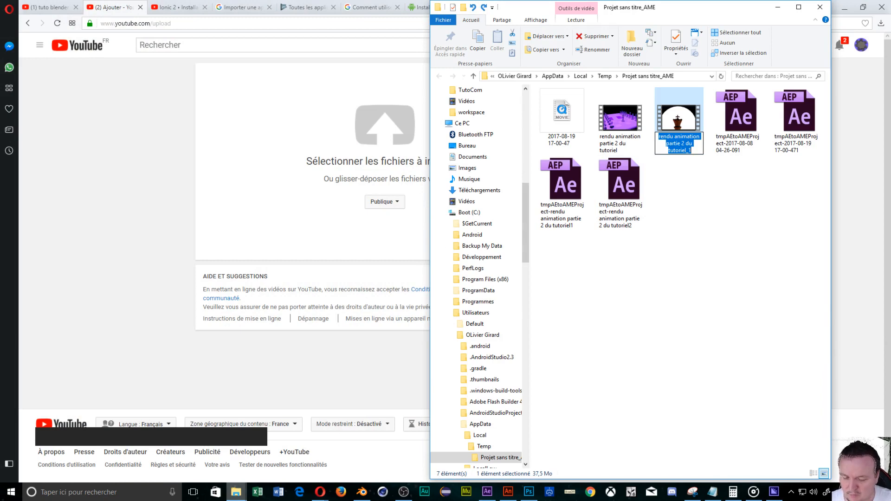
pyautogui.write('Anima')
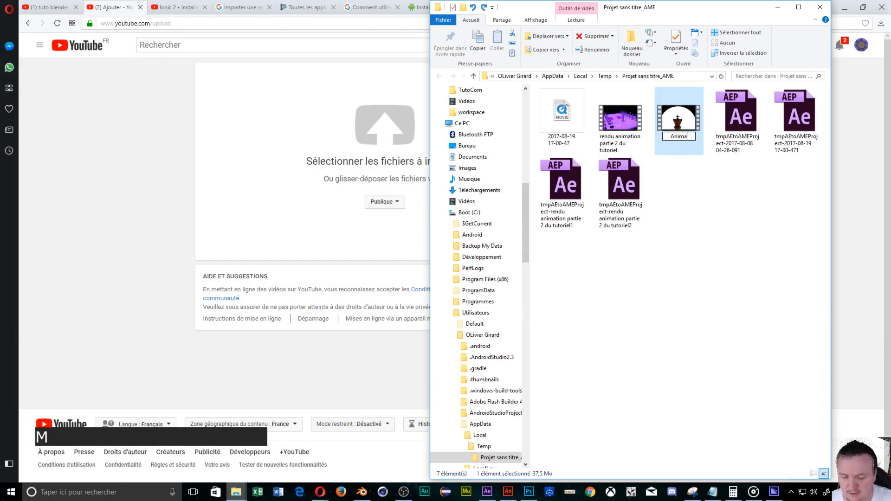
pyautogui.write('tion')
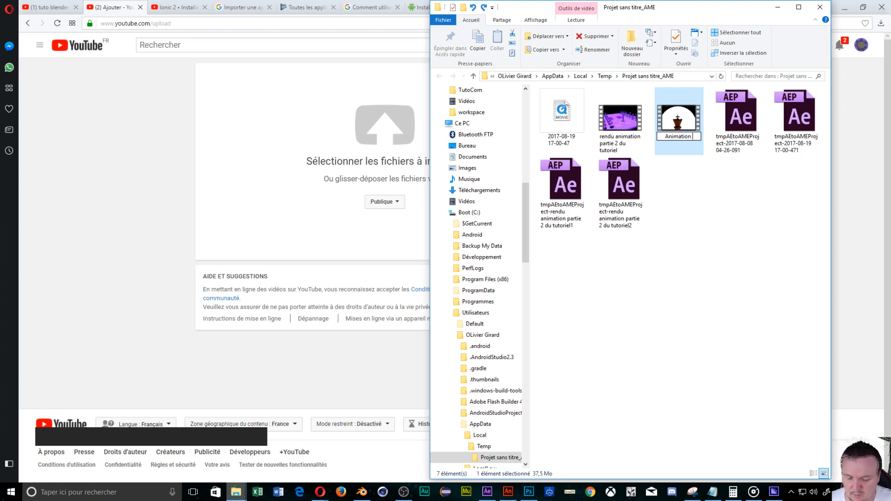
pyautogui.write(' du jeu d')
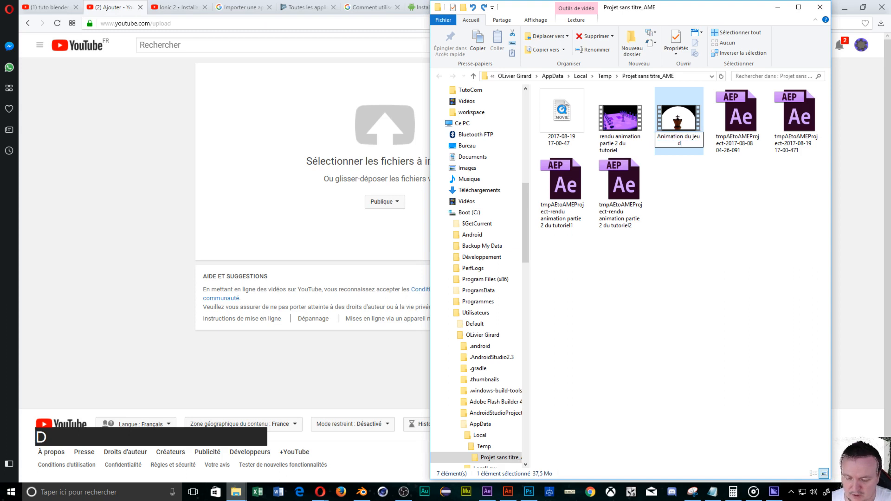
pyautogui.write("'echec")
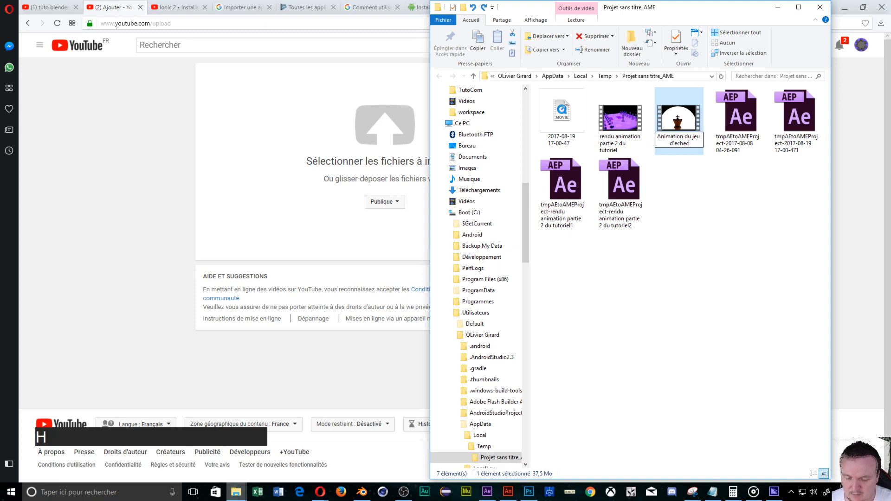
pyautogui.write(' terminé')
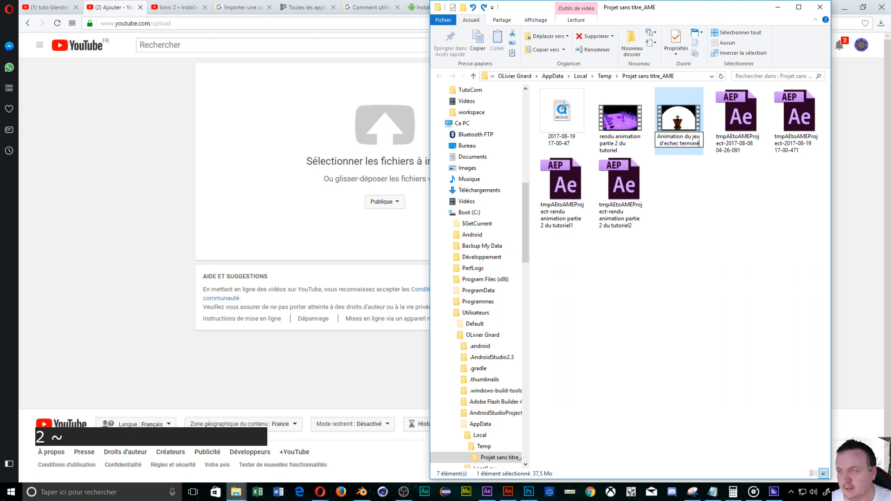
pyautogui.write('e')
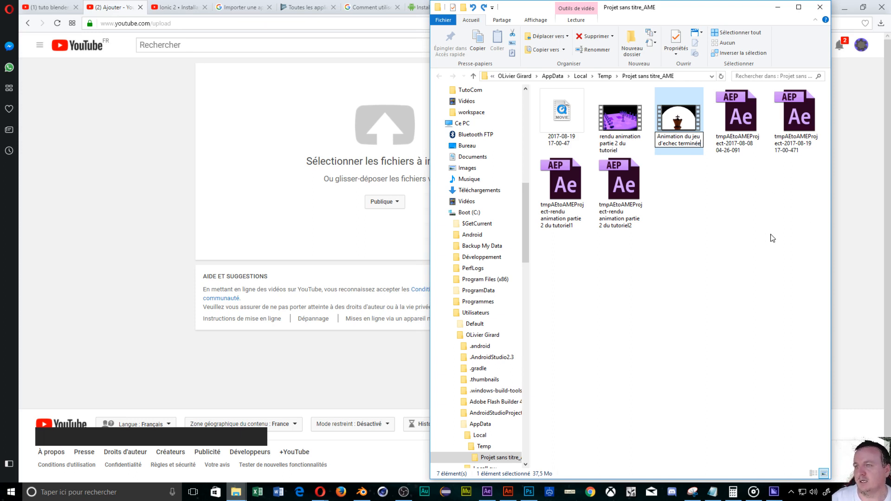
pyautogui.click(740, 249)
pyautogui.moveTo(620, 110); pyautogui.dragTo(381, 177)
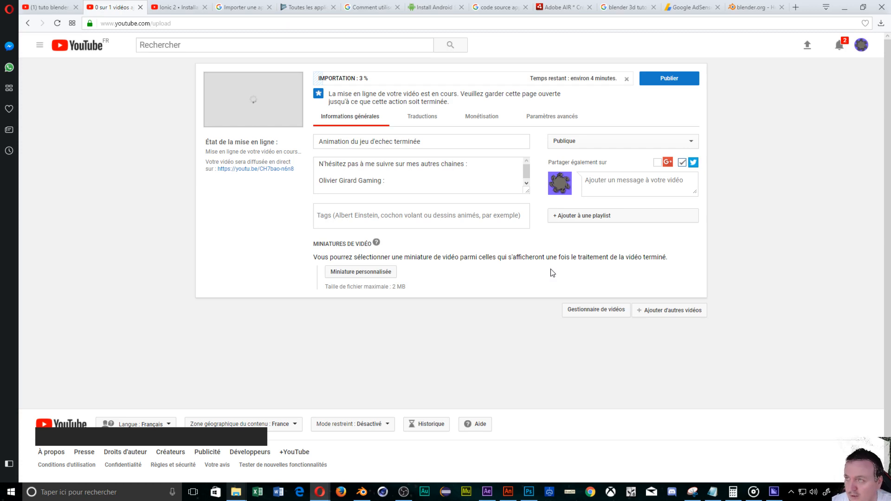
# - Add the tags "tuto", "tutos", "tutoriel" and "tutorial" to the uploading video
pyautogui.write('tu')
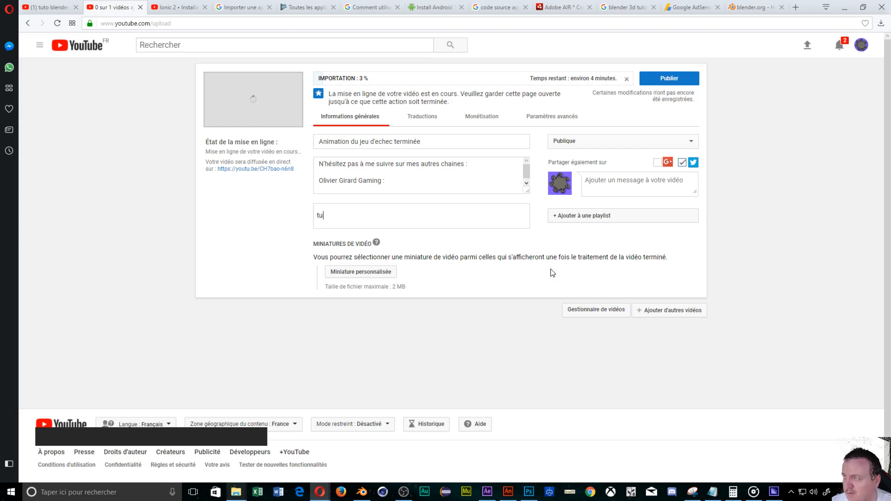
pyautogui.write('to')
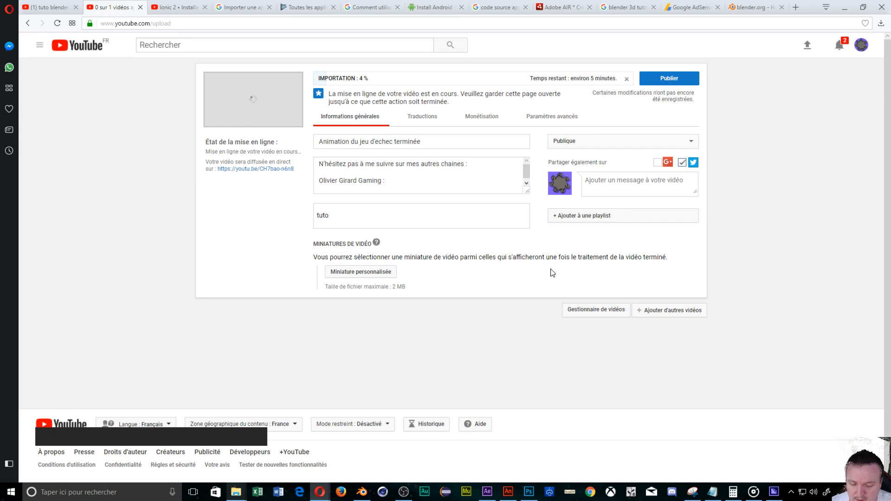
pyautogui.press(',')
pyautogui.write('tutos')
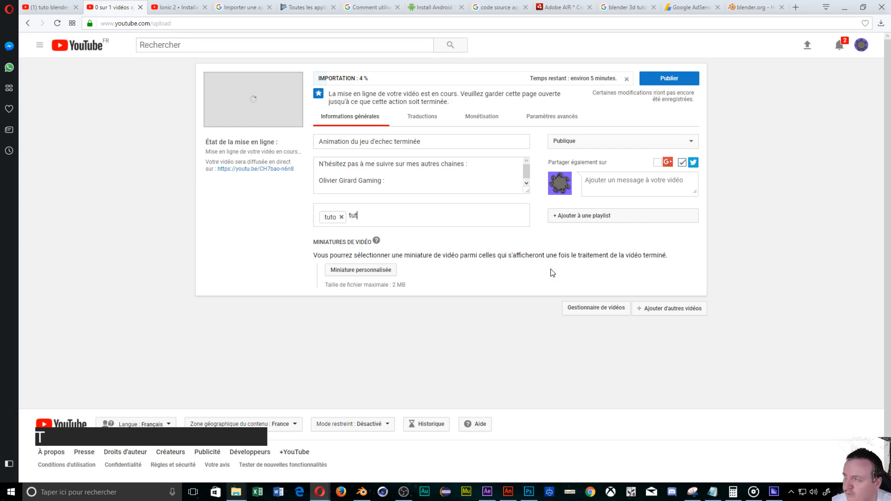
pyautogui.press(',')
pyautogui.write('tuto')
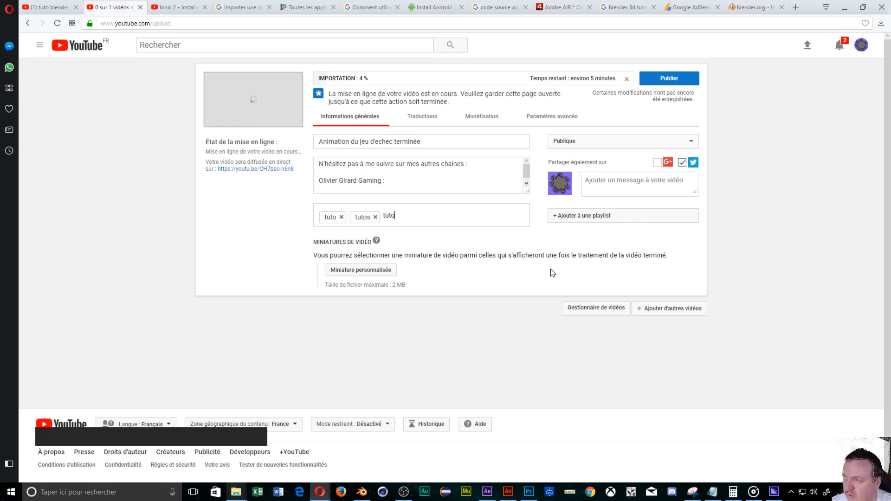
pyautogui.write('riel')
pyautogui.press(',')
pyautogui.write('tu')
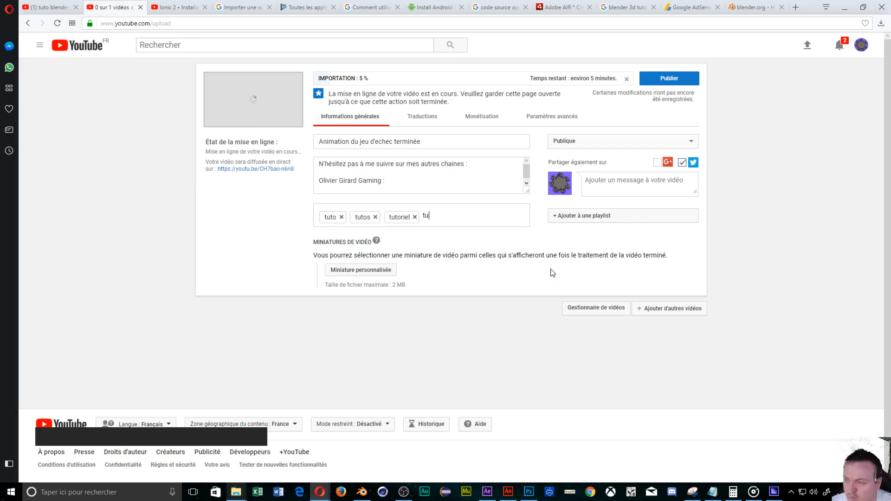
pyautogui.write('torial')
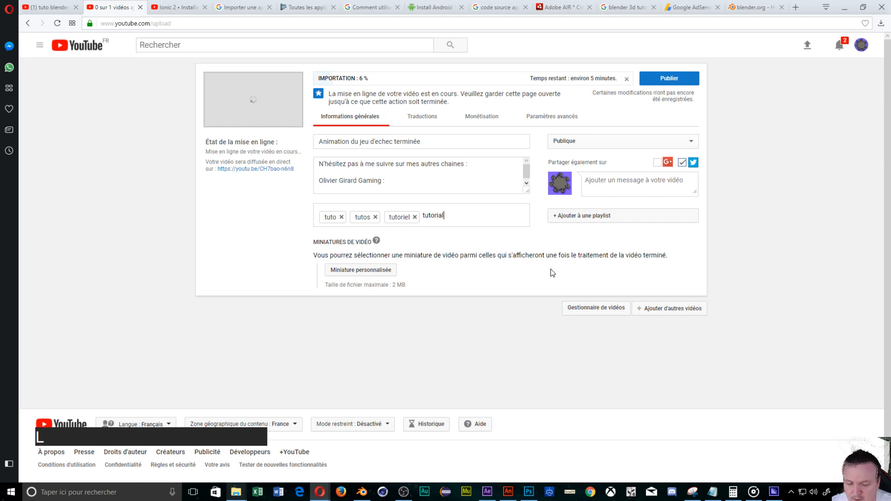
pyautogui.press(',')
# - Add the tags "formation", "complète" and "gratuite" to the video
pyautogui.write('formation')
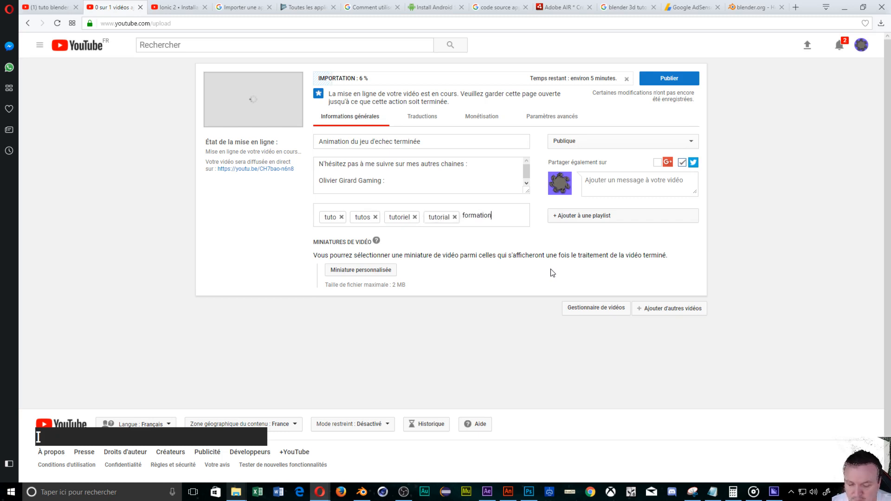
pyautogui.press(',')
pyautogui.write('compl')
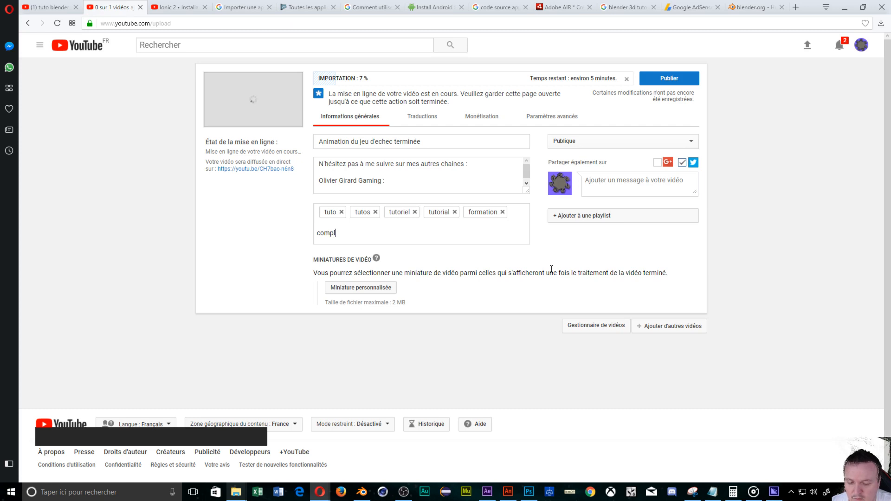
pyautogui.write('ète,')
pyautogui.press(',')
pyautogui.write('gr')
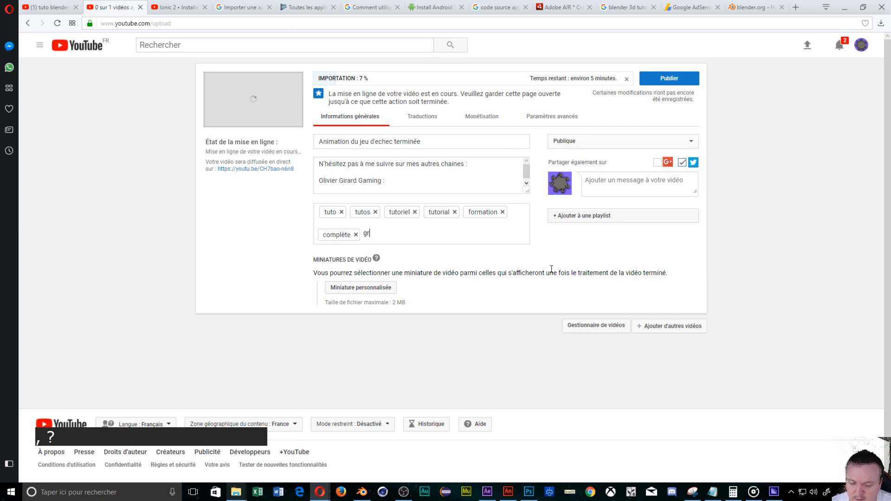
pyautogui.write('atuite')
pyautogui.press(',')
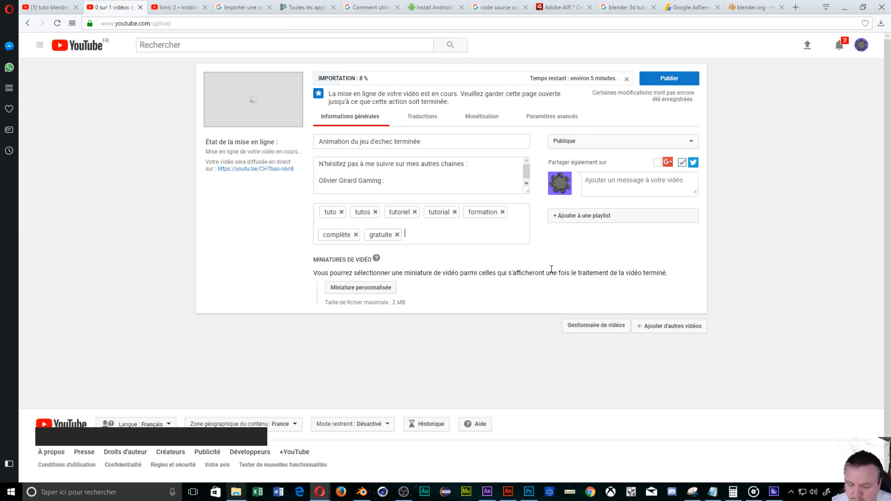
# - Add the tags "blend", "blender" and "3D" to the video
pyautogui.write('f')
pyautogui.press('BackSpace')
pyautogui.write('blend')
pyautogui.press(',')
pyautogui.write('blender')
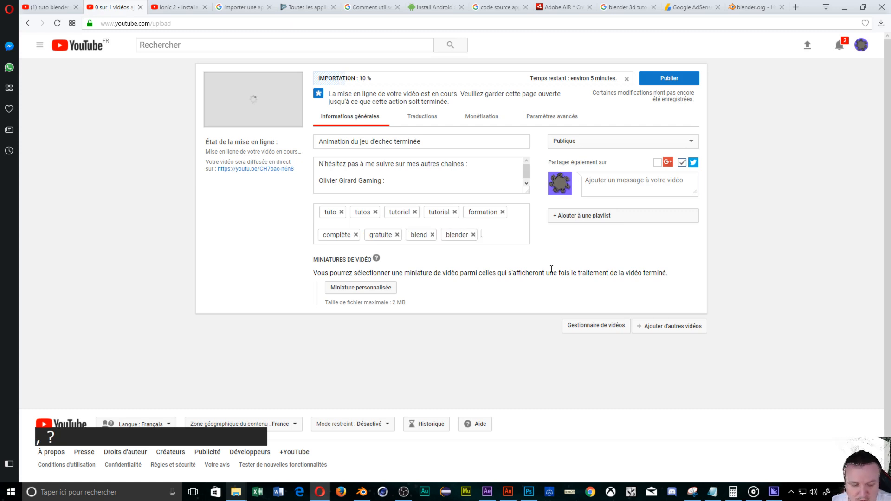
pyautogui.press(',')
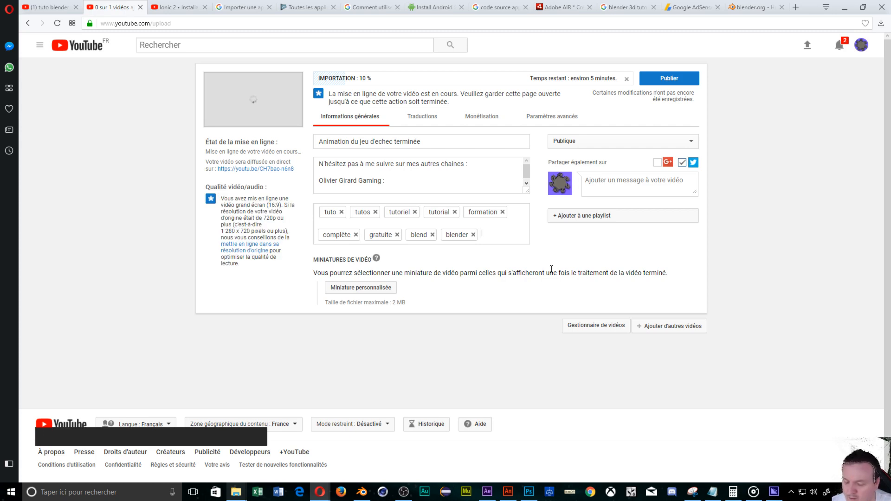
pyautogui.write('3D')
pyautogui.press(',')
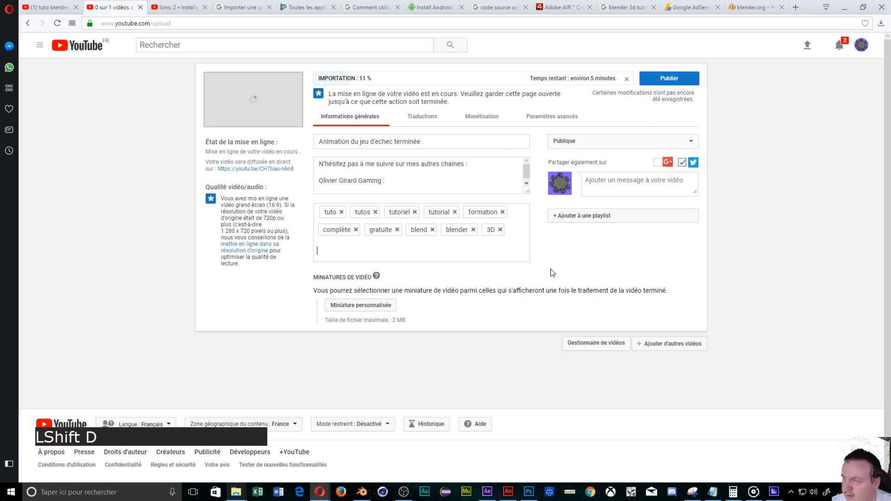
# - Add "after" and "effect" as two separate video tags
pyautogui.write('a')
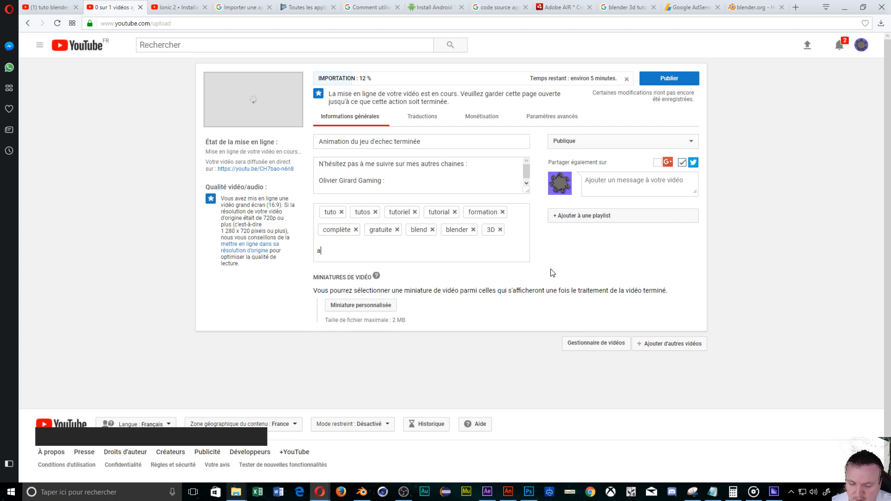
pyautogui.write('fter')
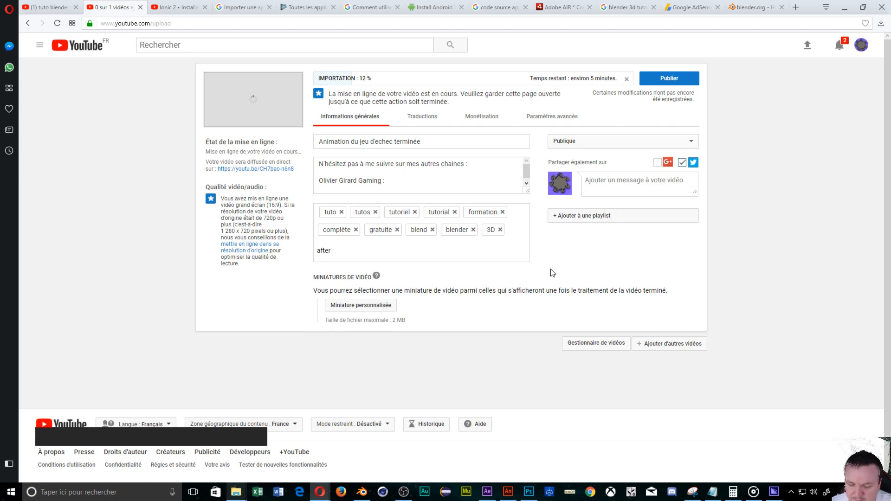
pyautogui.press(',')
pyautogui.write('effect')
pyautogui.press(',')
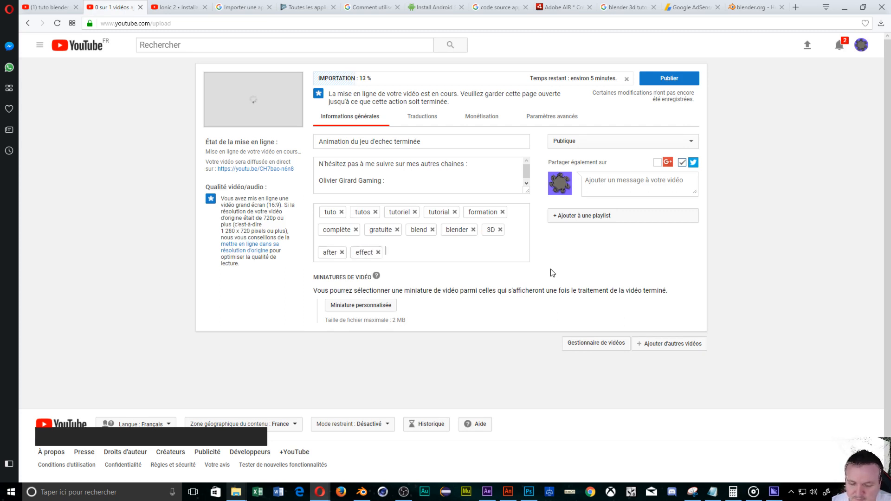
# - Add the tags "musique", "libre de droit" and "modélisation" to the video
pyautogui.write('mus')
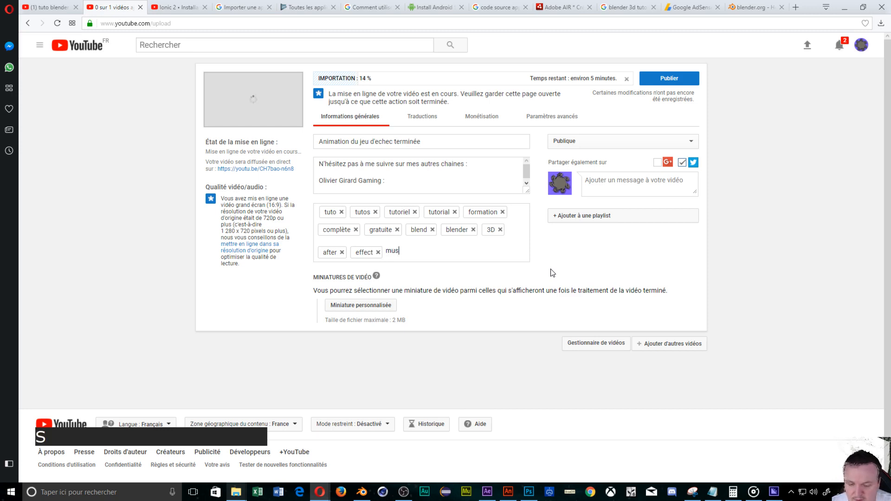
pyautogui.write('ique,lib')
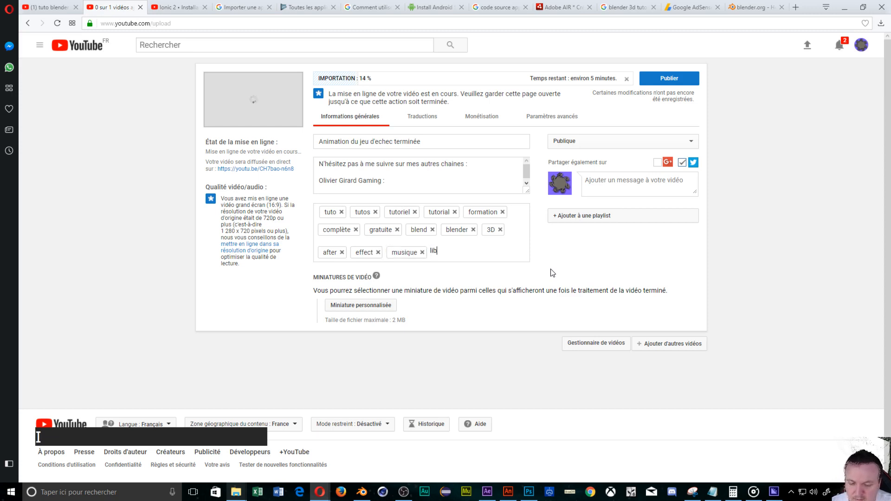
pyautogui.write('re de droit')
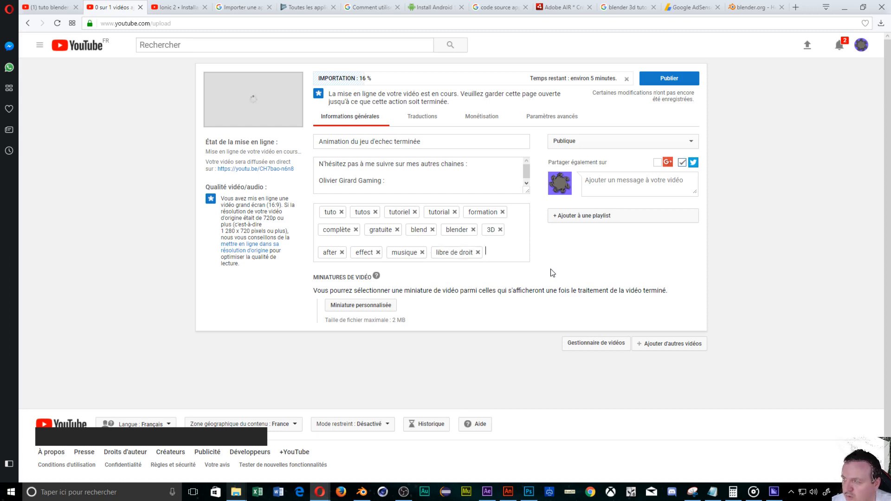
pyautogui.write('modé')
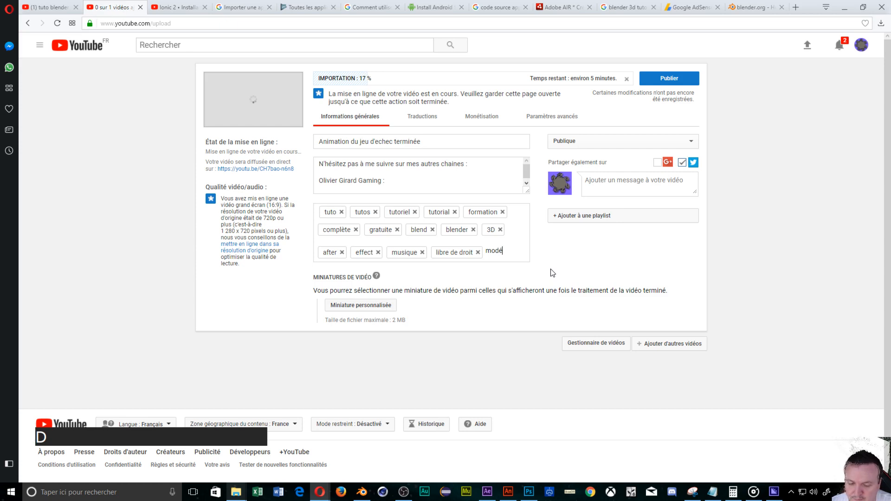
pyautogui.write('lisation')
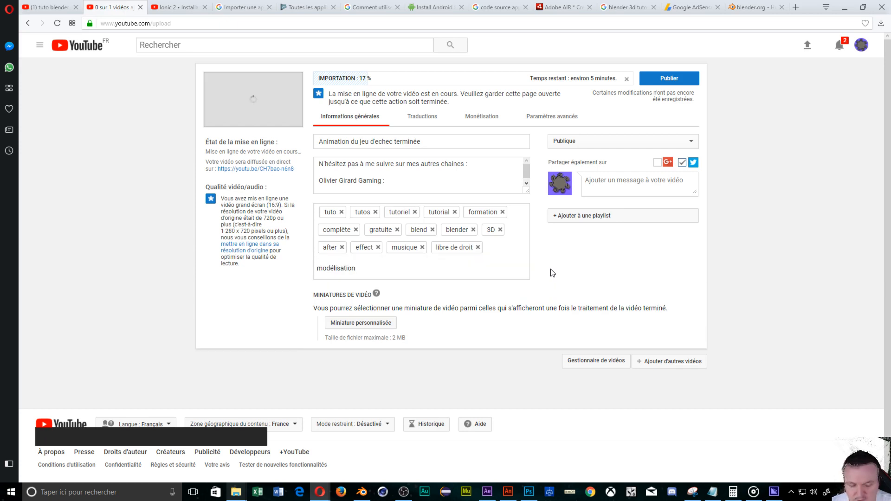
pyautogui.write(',')
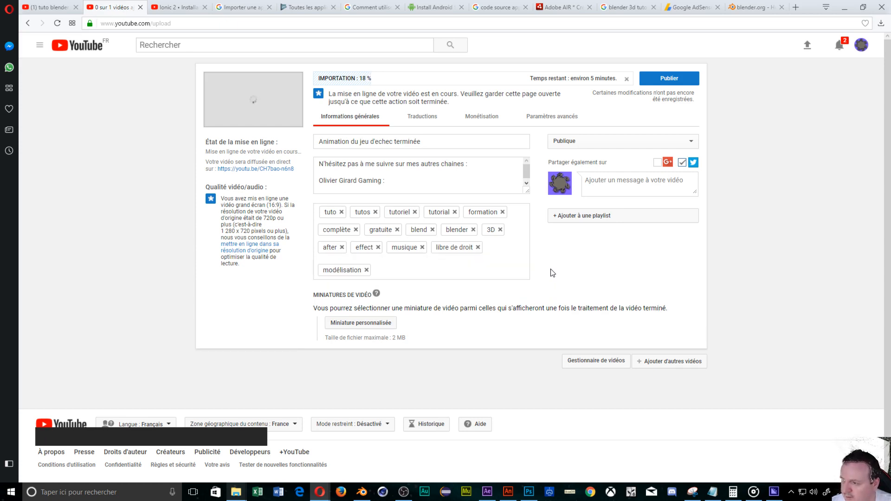
# - Add the chess tags "echec", "pion", "cavalier", "tour", "fou", "roi", "dame" and "echiquier" to the video
pyautogui.write('echec')
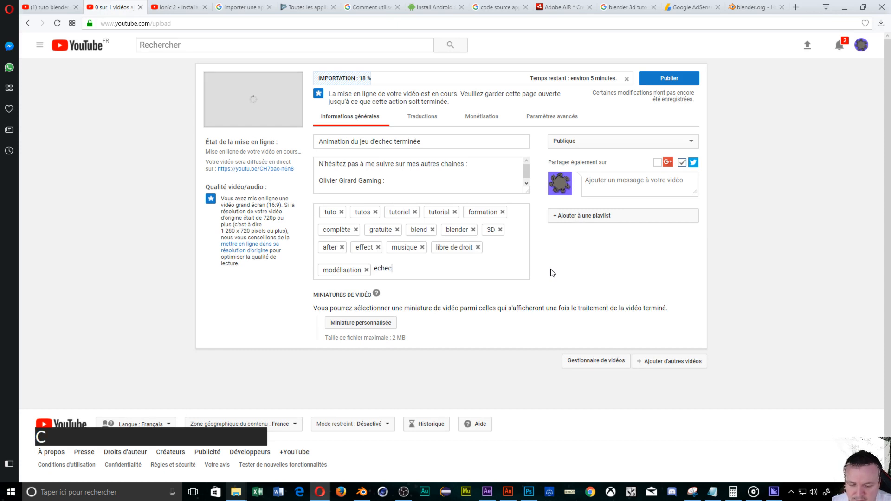
pyautogui.write(',')
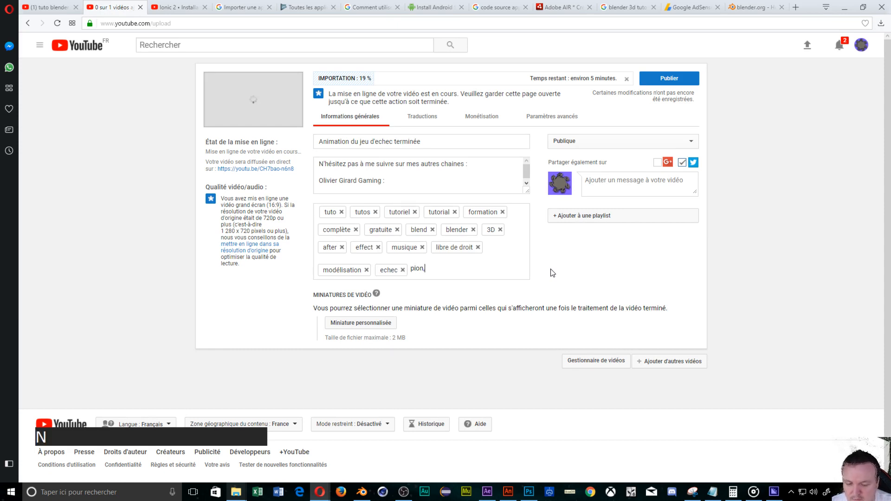
pyautogui.write('pion,cavalier')
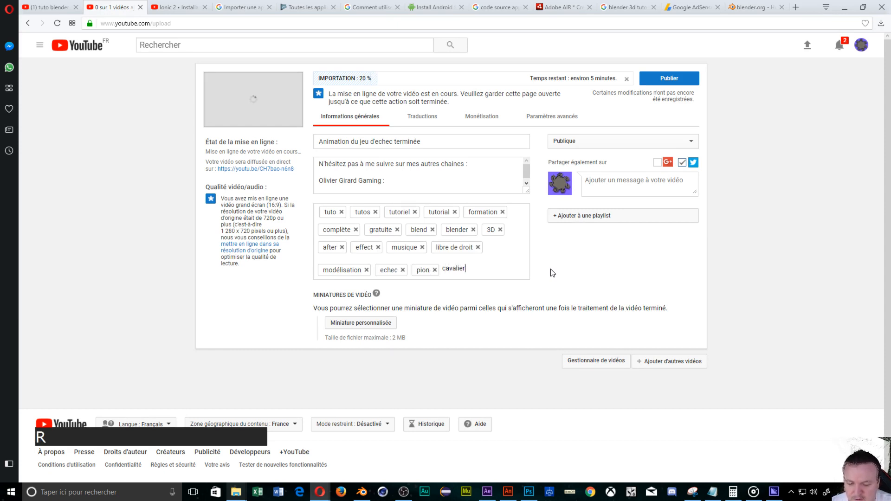
pyautogui.write(',tour,')
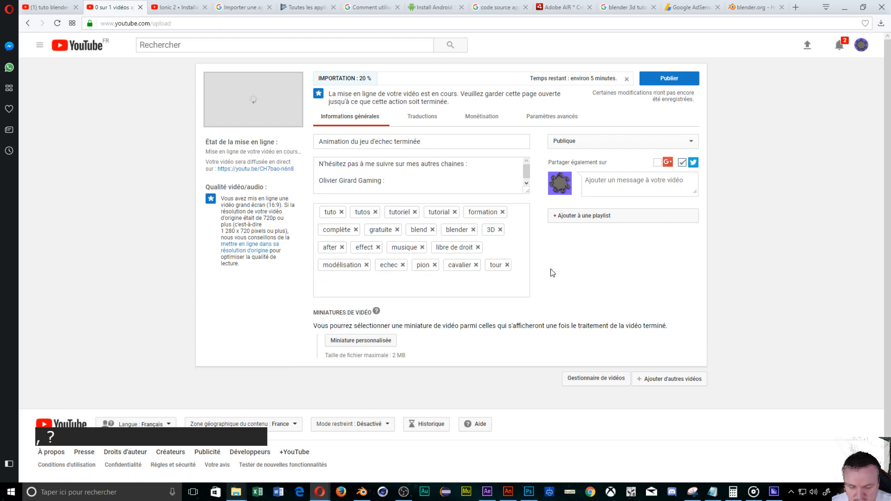
pyautogui.write('foui')
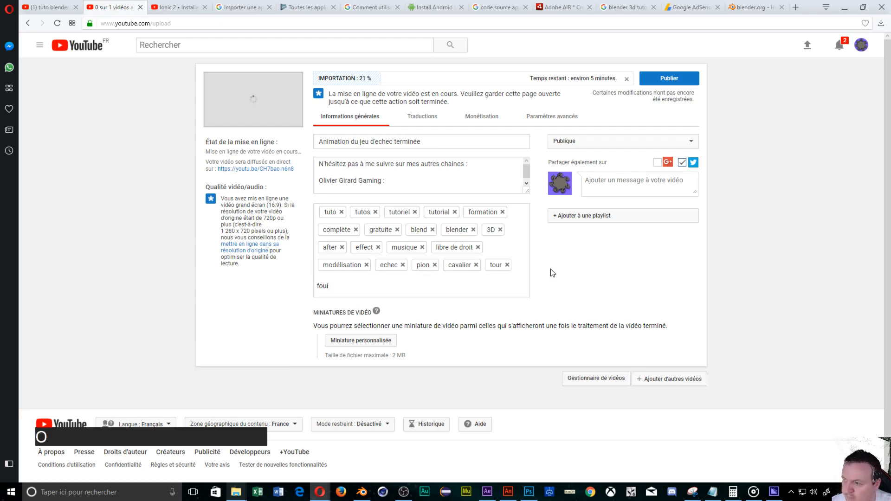
pyautogui.press('BackSpace')
pyautogui.write(',roi')
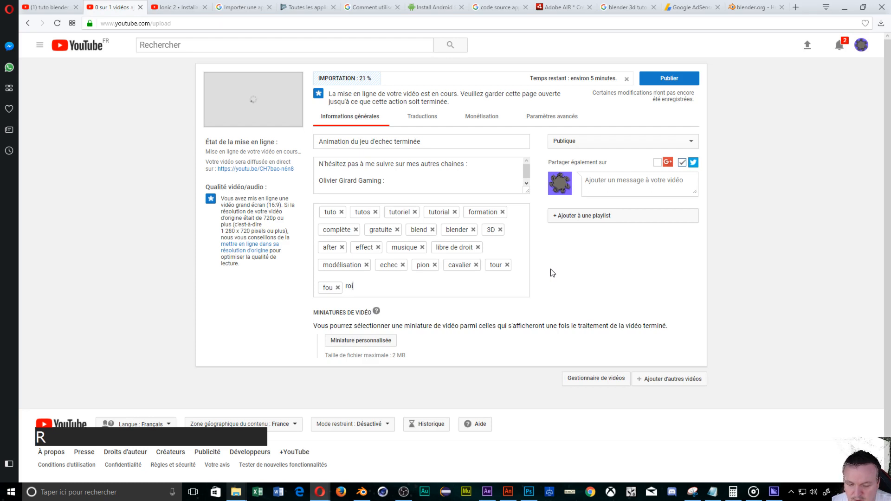
pyautogui.write(',dame,')
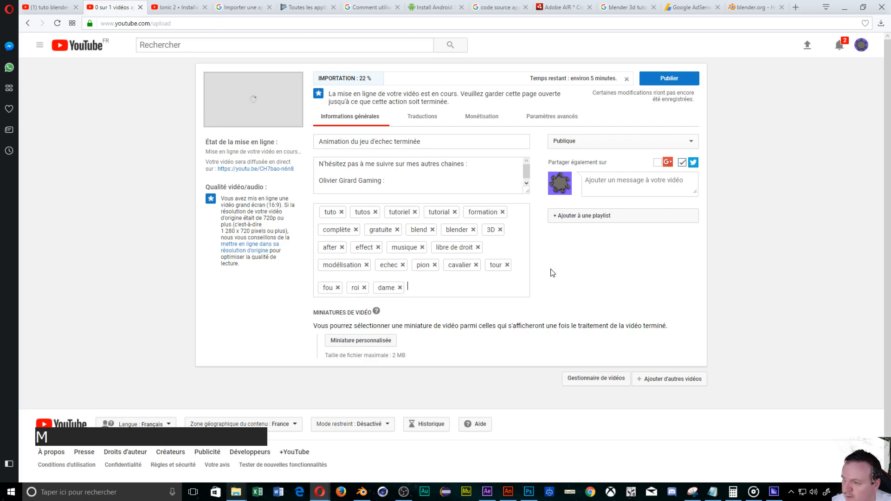
pyautogui.write('echiquie')
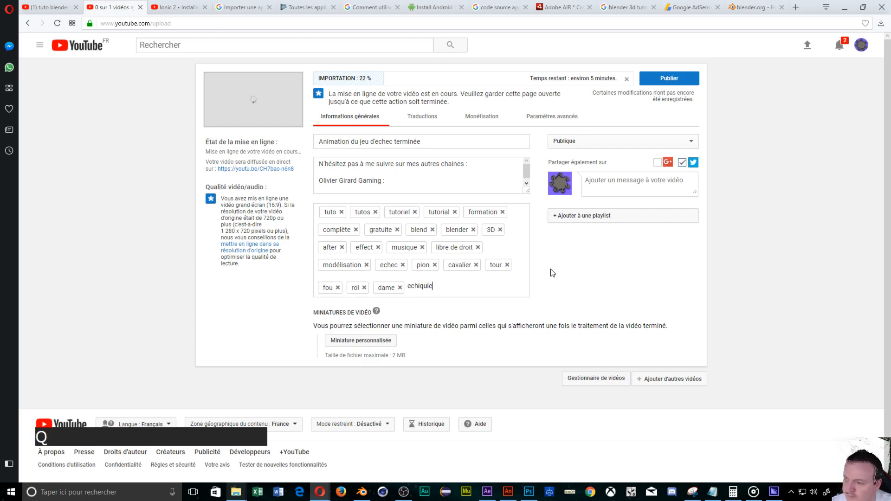
pyautogui.write('r,')
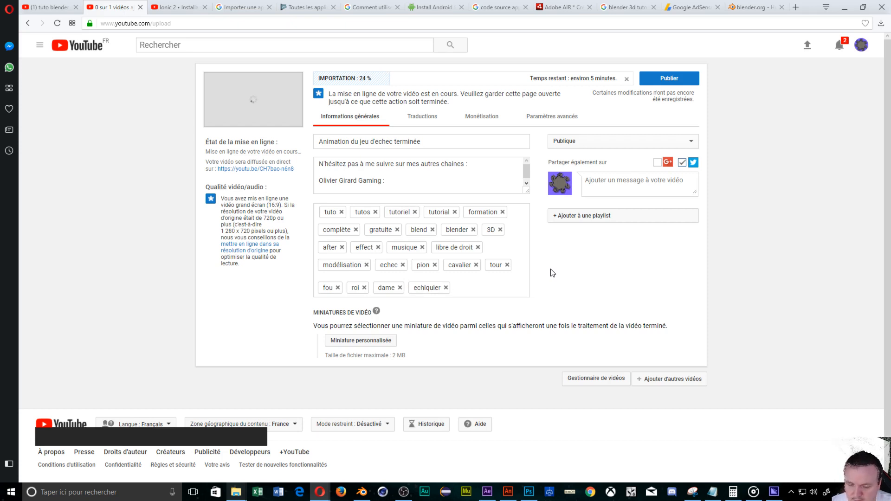
# - Add the tags "fr", "free", "french" and "français" to the video
pyautogui.write('f')
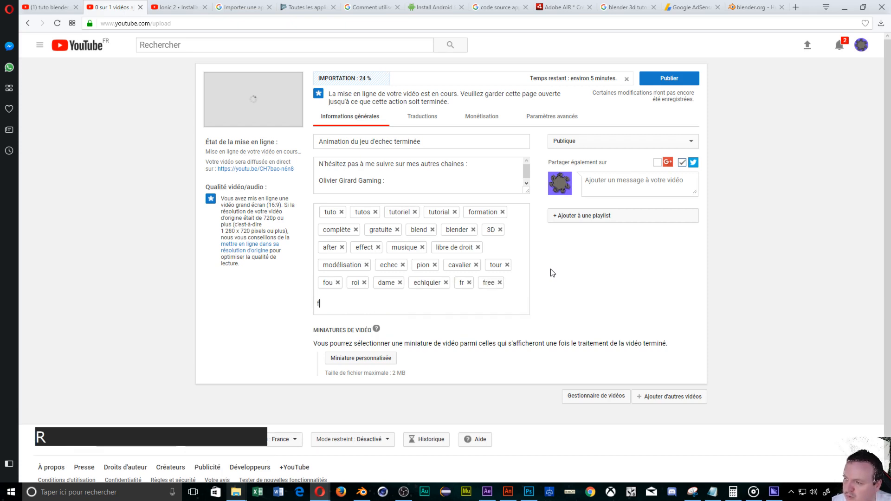
pyautogui.write('r,free,frea')
pyautogui.press('BackSpace')
pyautogui.press('BackSpace')
pyautogui.write('en')
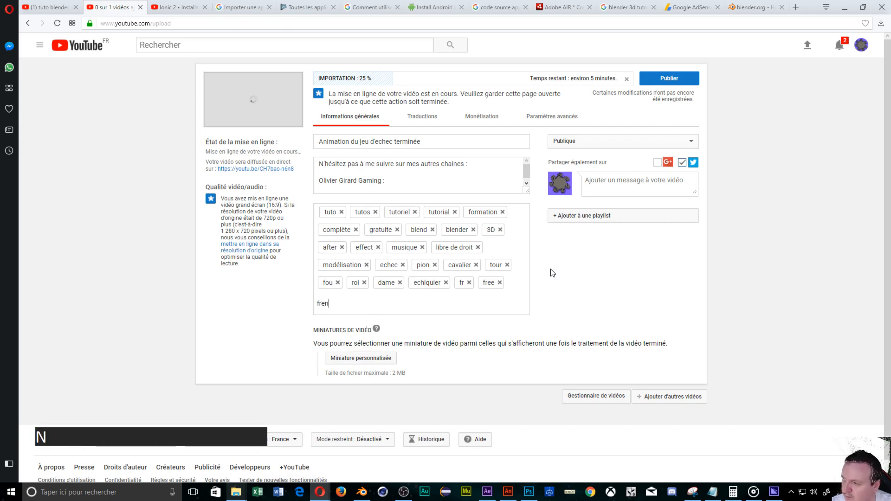
pyautogui.write('c')
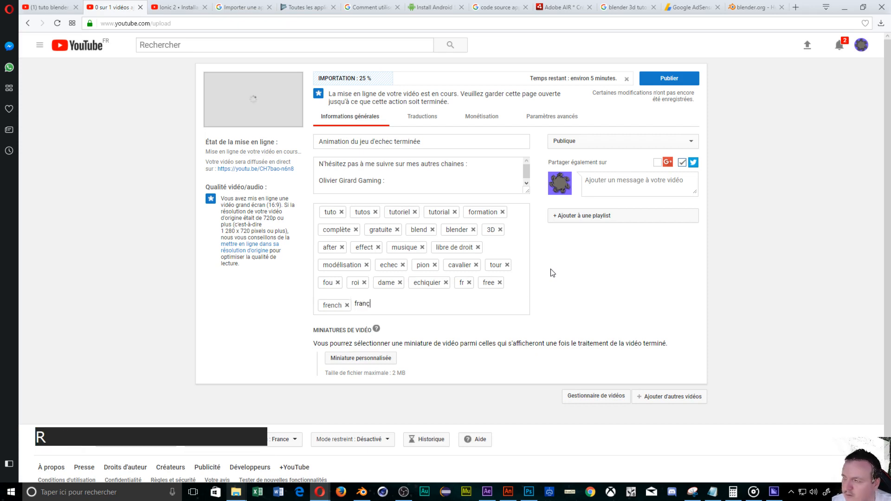
pyautogui.write('h,francais,')
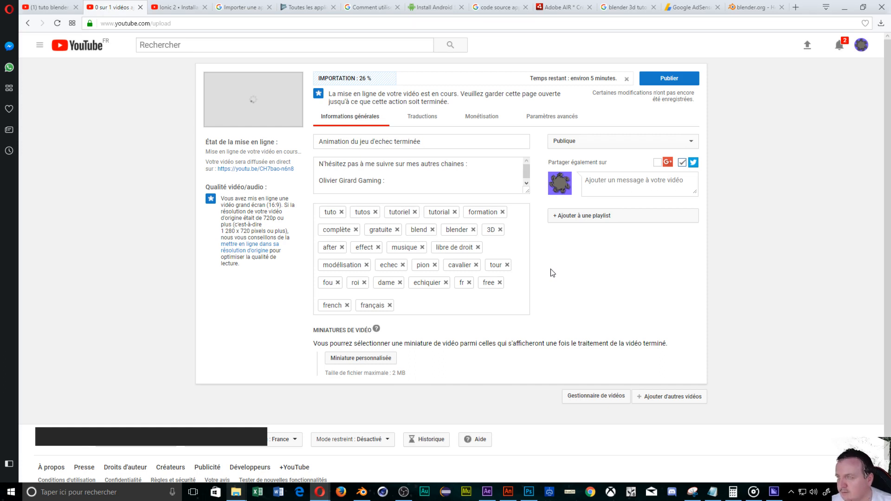
# - Add the video to the "rendu tuto" playlist
pyautogui.click(584, 215)
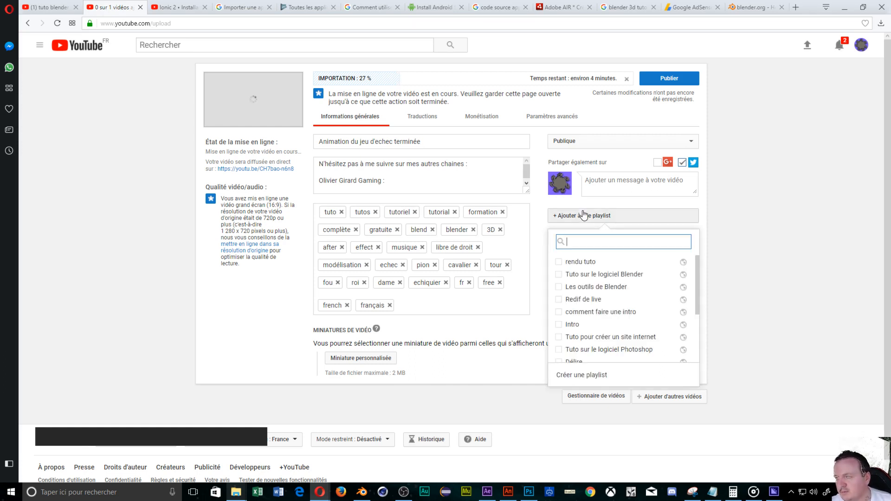
pyautogui.click(576, 263)
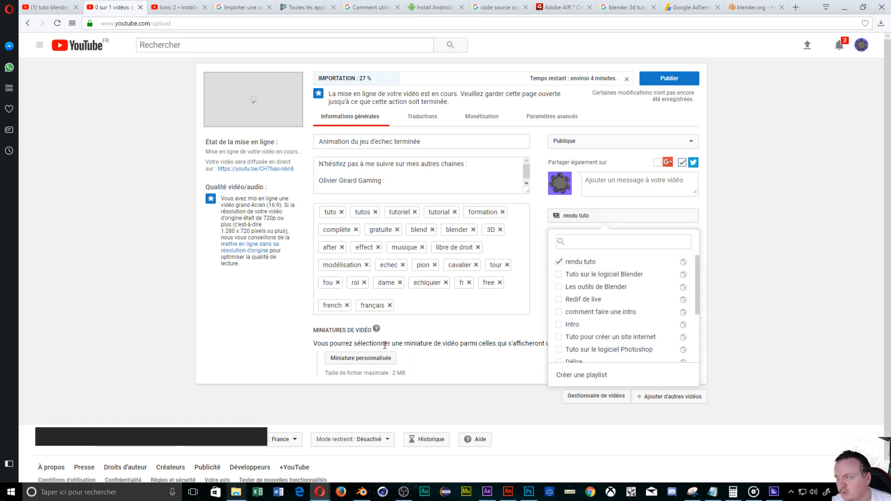
pyautogui.click(188, 355)
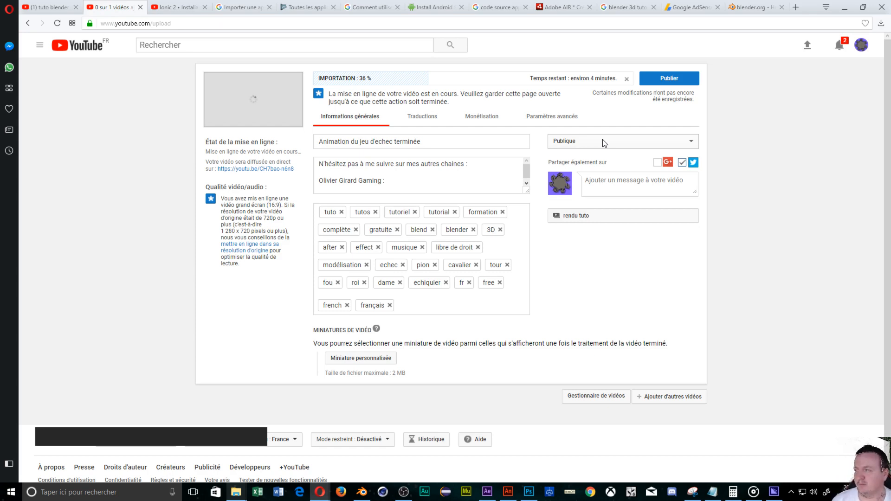
# - Insert "Le tutoriel pour le montage final de la vidéo est" at the very beginning of the video description
pyautogui.click(317, 165)
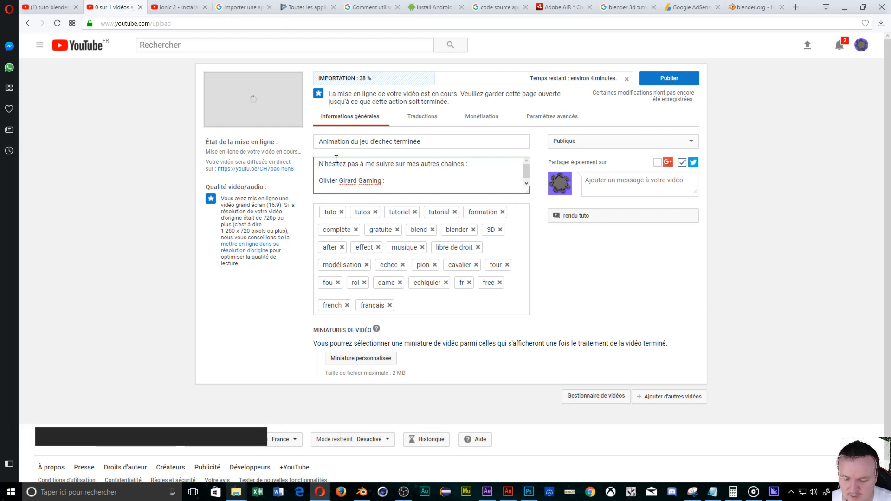
pyautogui.write('Le tuto')
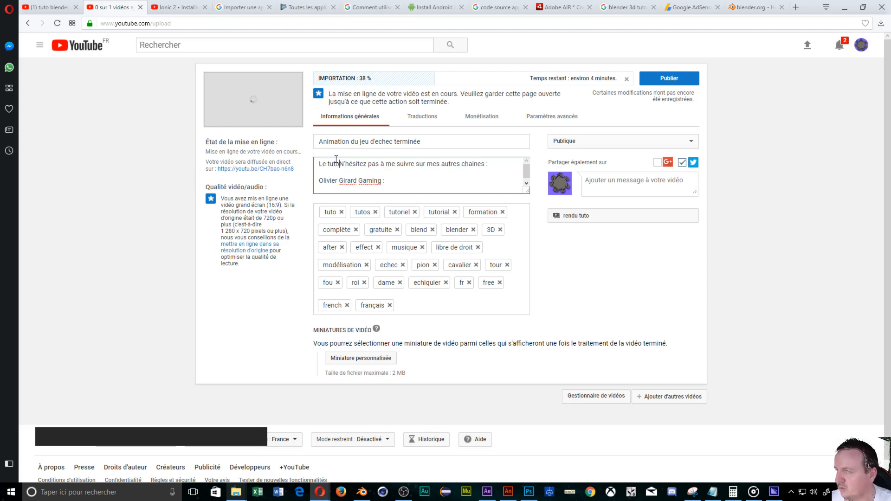
pyautogui.write('riel')
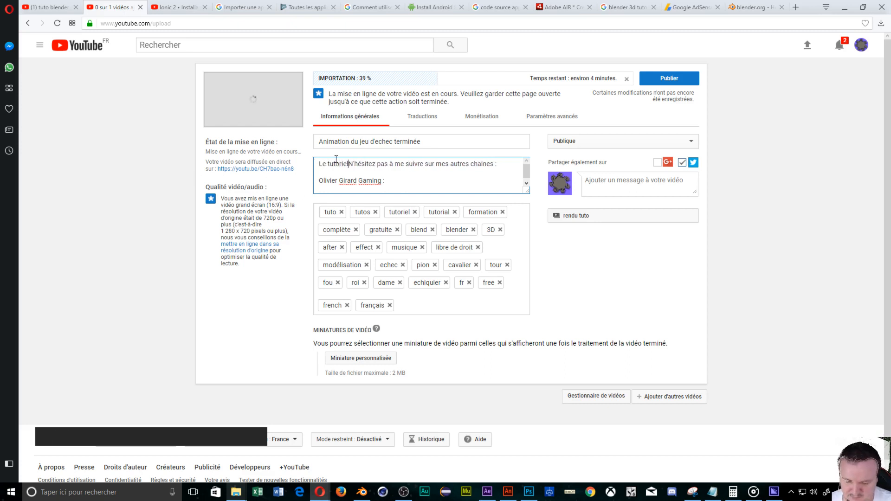
pyautogui.write(' pour la')
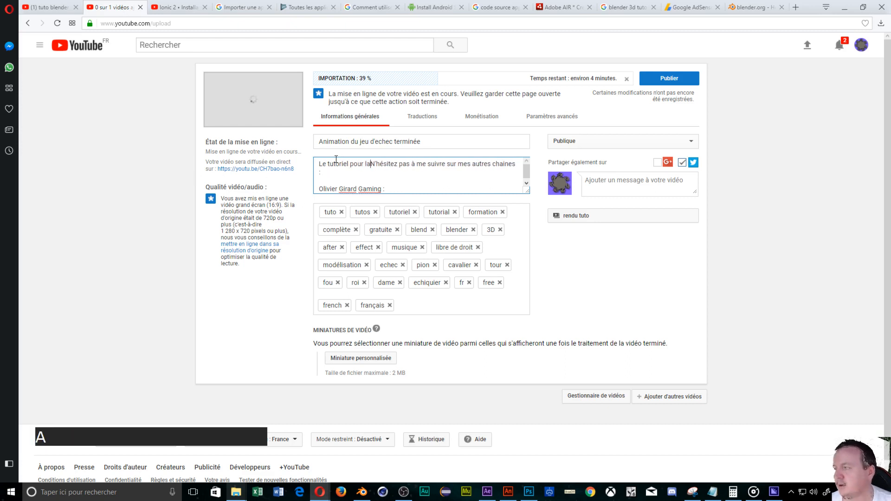
pyautogui.press('BackSpace')
pyautogui.write('e mont')
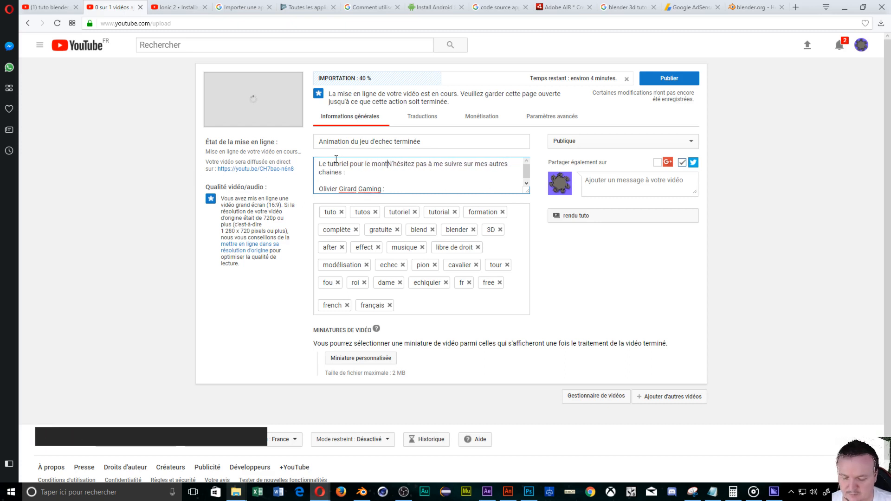
pyautogui.write('age final')
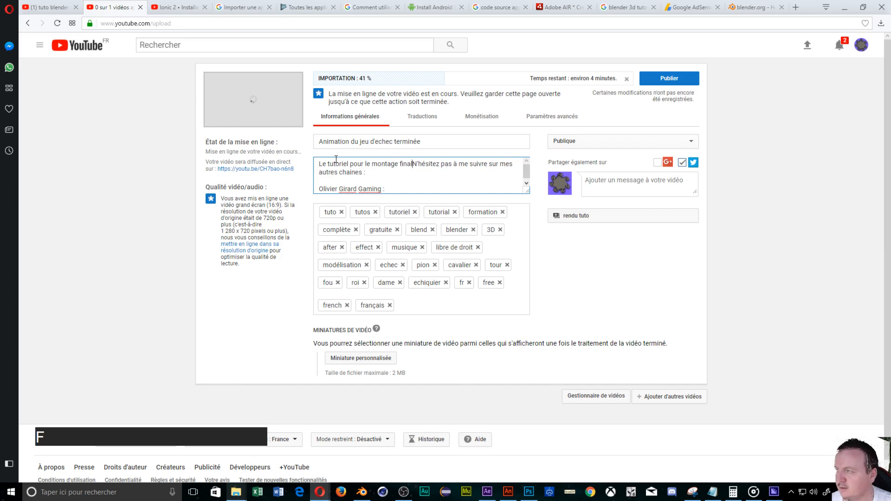
pyautogui.write(' de la vidé')
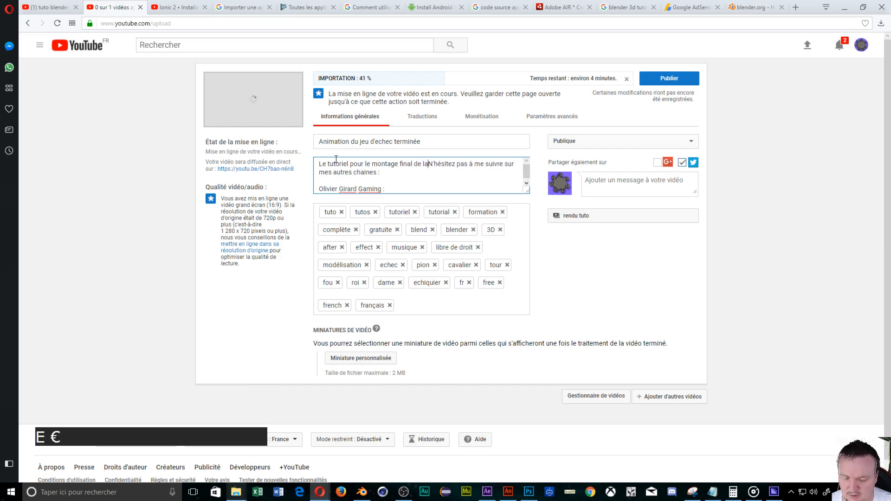
pyautogui.write('o estr')
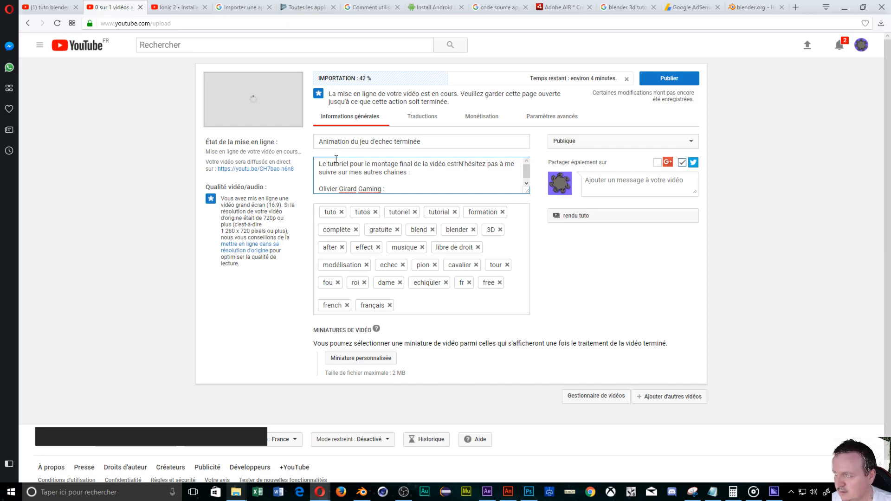
pyautogui.press('BackSpace')
# - Complete the description's first sentence with "dans la playlist tuto sur after effect ;" and leave an empty line after it
pyautogui.write('dans la pl')
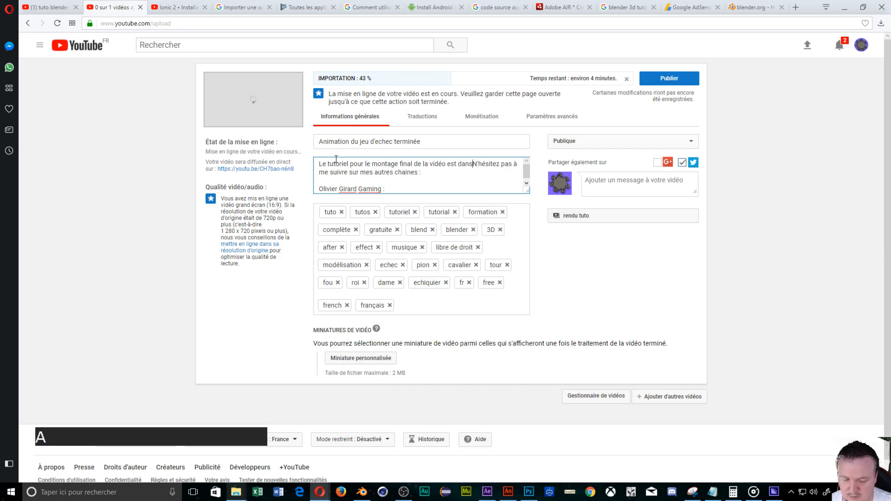
pyautogui.write('aylist')
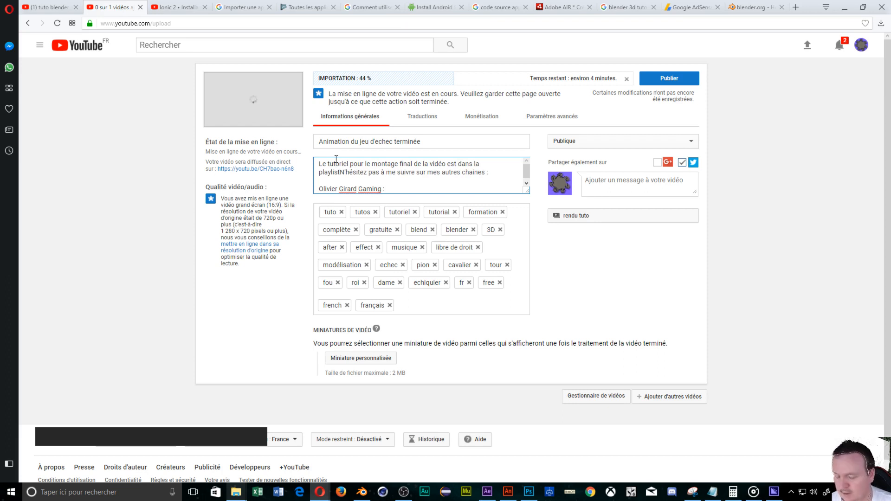
pyautogui.write(' tuto s')
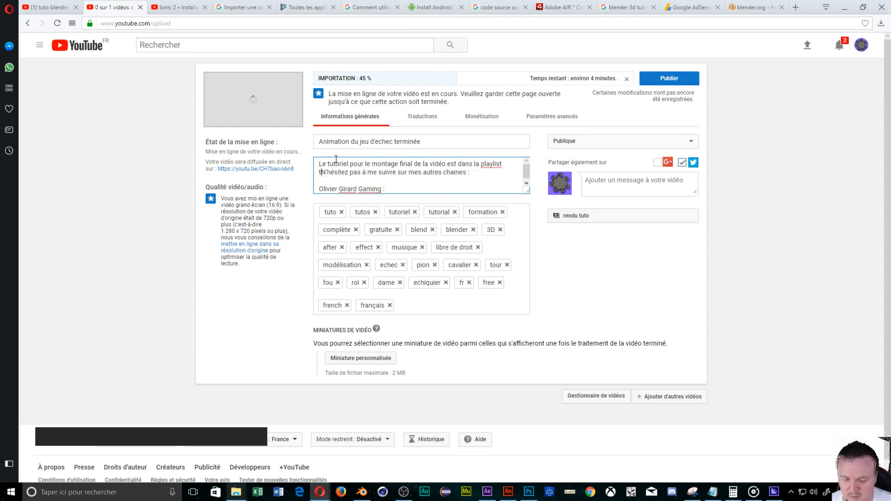
pyautogui.write('ur after')
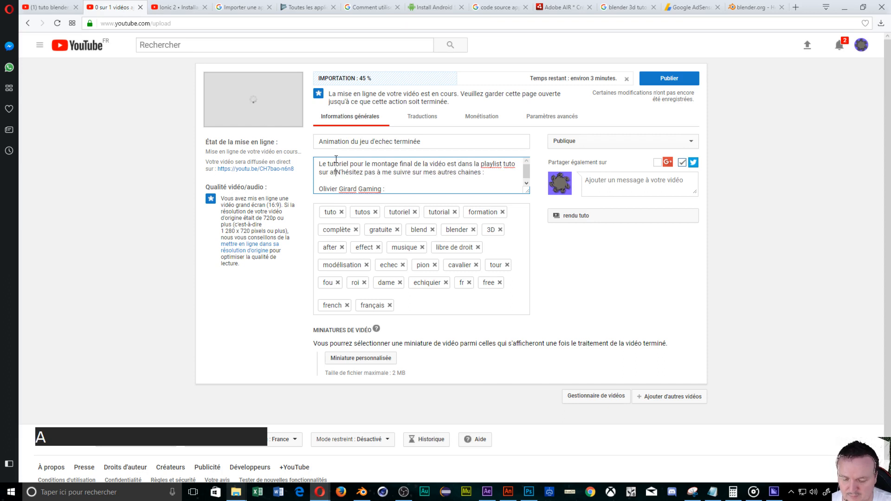
pyautogui.write(' effect :')
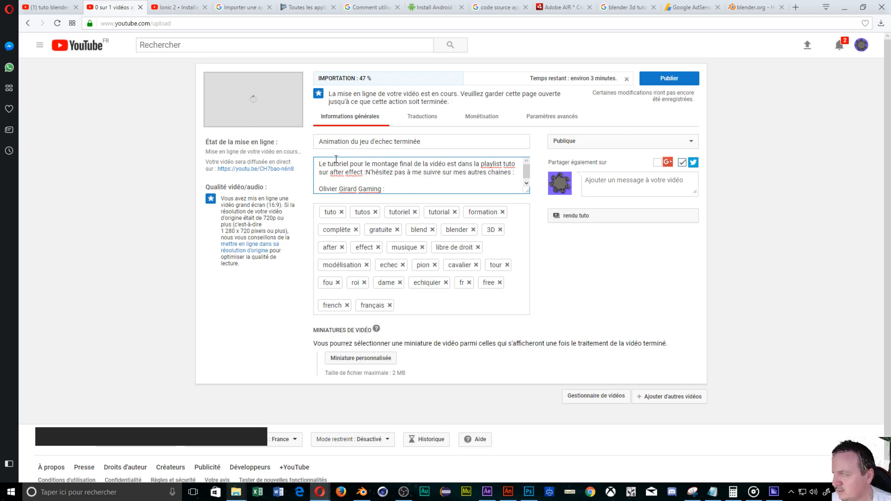
pyautogui.press('Delete')
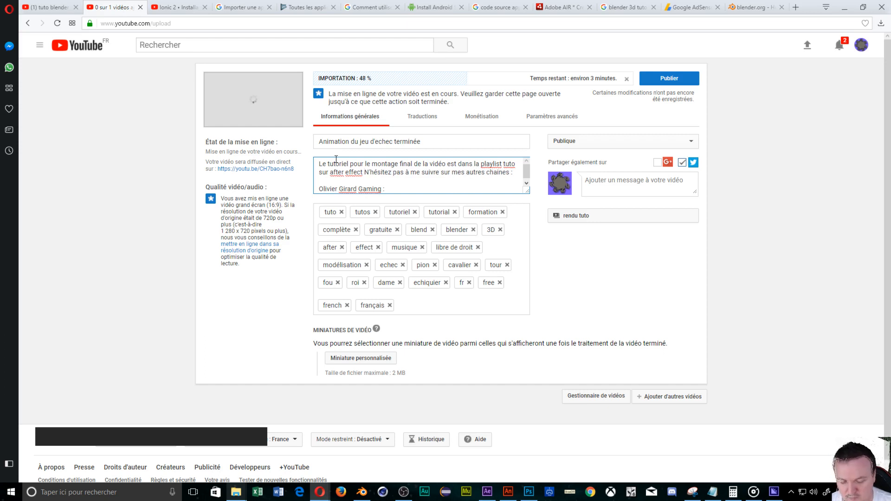
pyautogui.write(';')
pyautogui.press('Return')
pyautogui.press('Return')
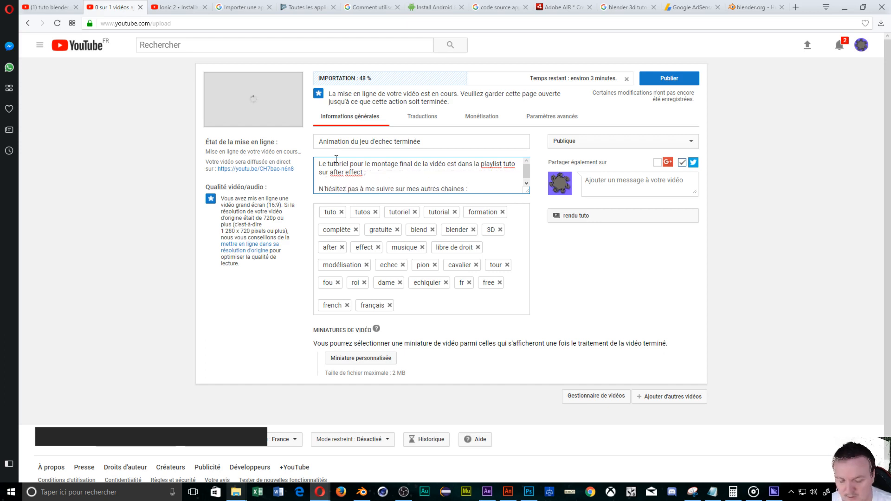
# - Add the line "Ou en cliquant sur ce lien :" to the description, followed by blank lines before the existing text
pyautogui.write('Ou ')
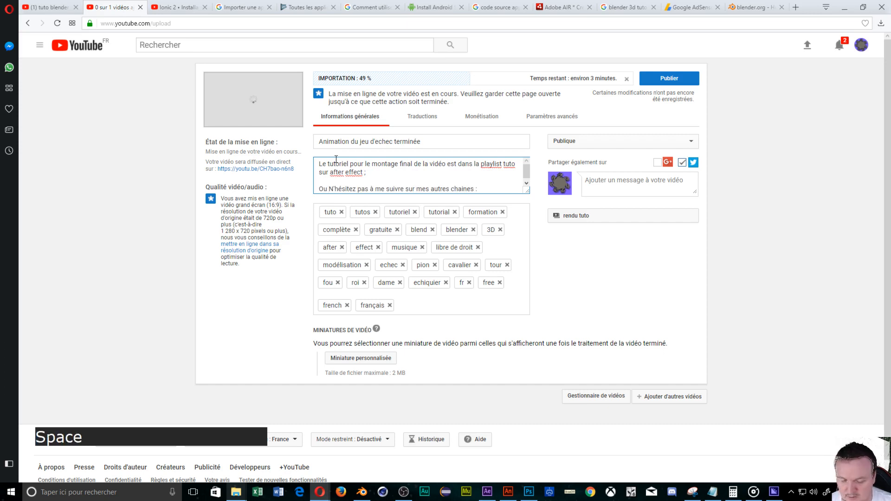
pyautogui.write('en cliquant ')
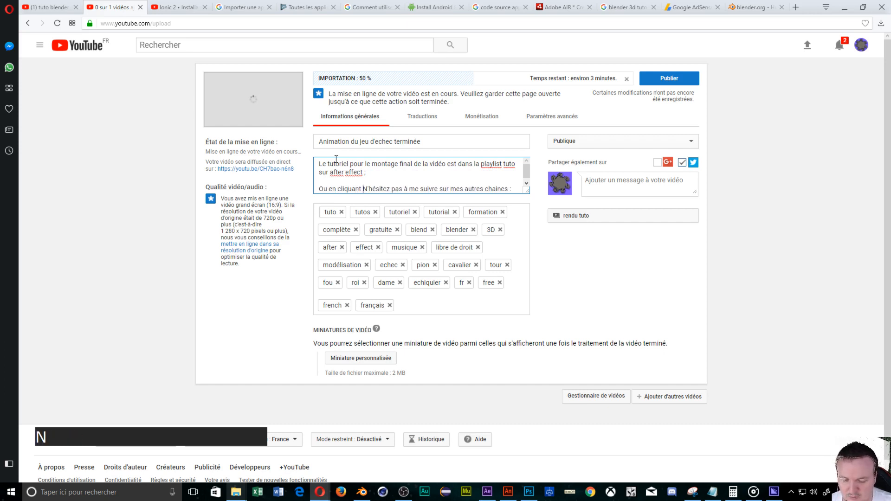
pyautogui.write('sur ce lien')
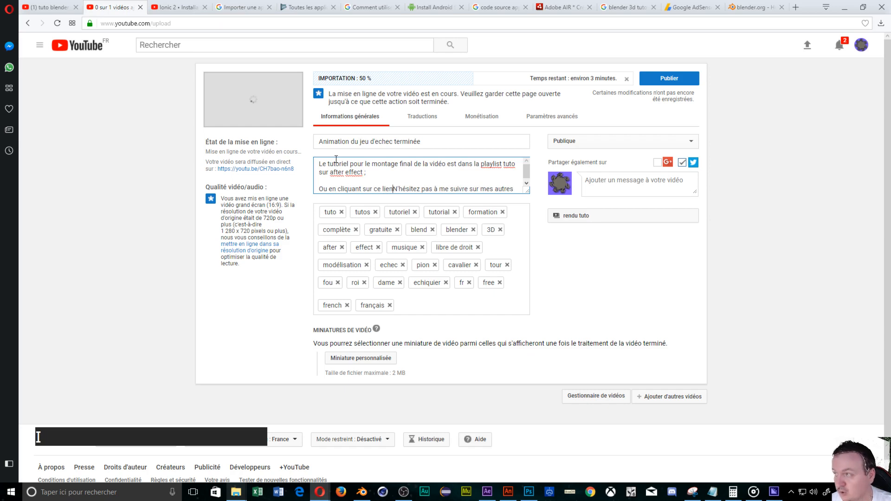
pyautogui.write(' :')
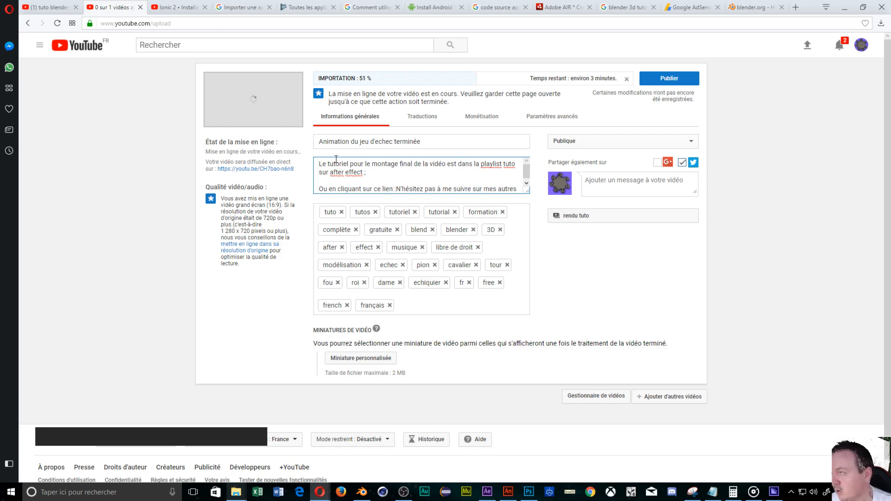
pyautogui.press('Return')
pyautogui.press('Return')
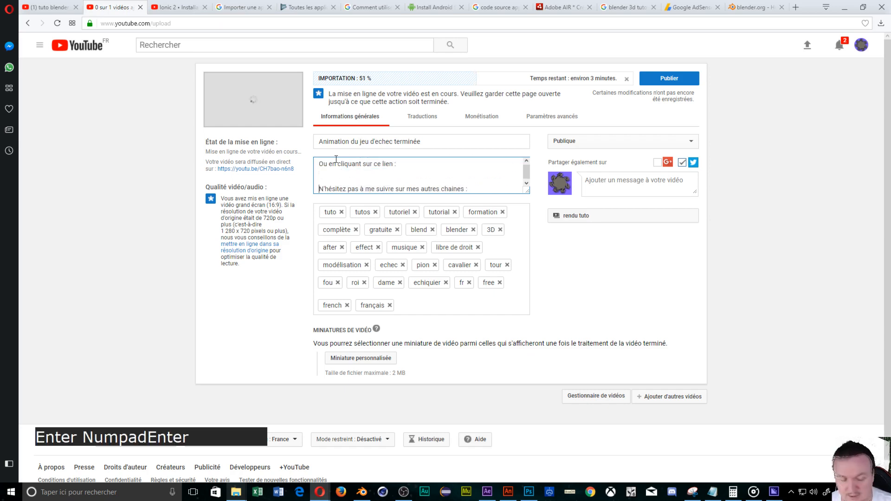
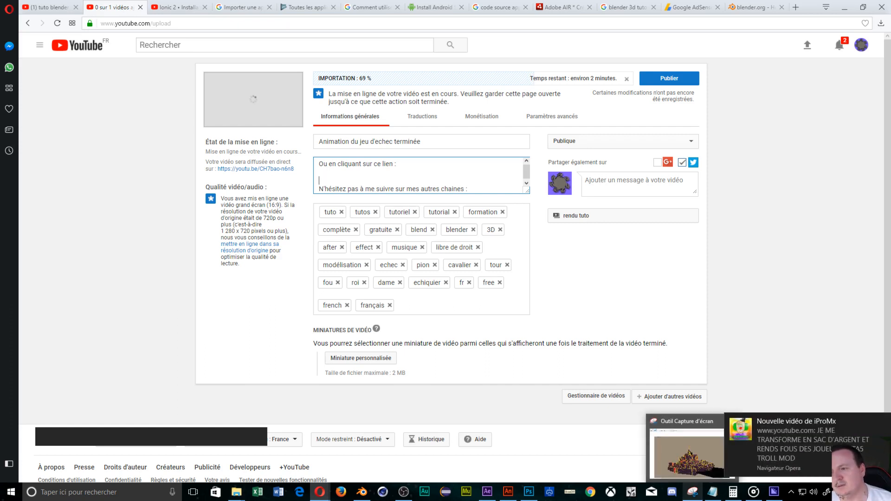
# - Dismiss the desktop notification about a new video
pyautogui.moveTo(774, 491)
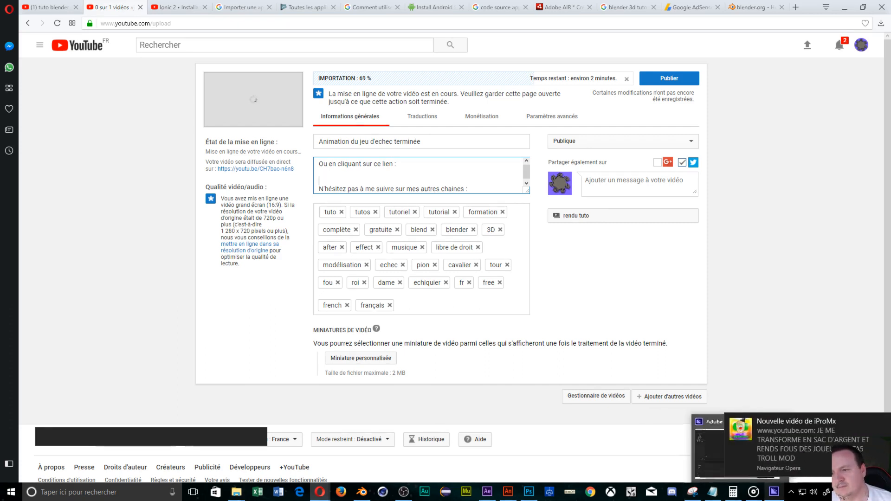
pyautogui.click(883, 422)
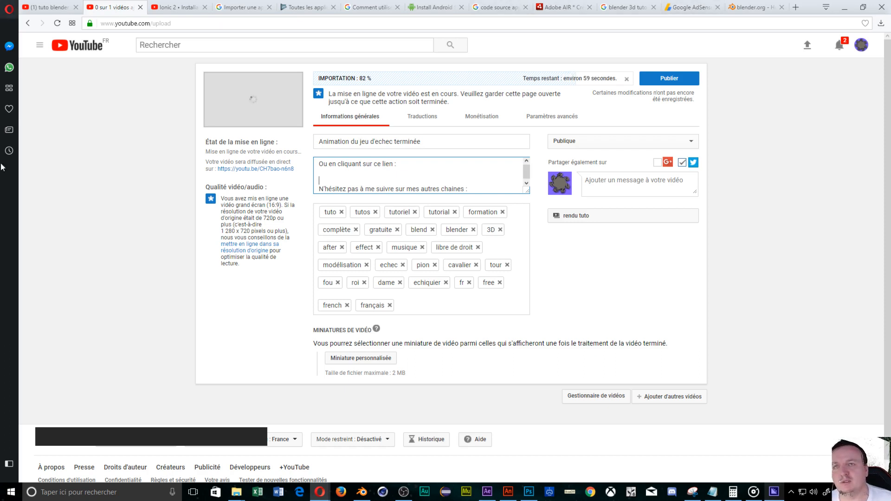
# - Switch to Blender and change the screen layout to Video Editing
pyautogui.hotkey('alt', 'Tab')
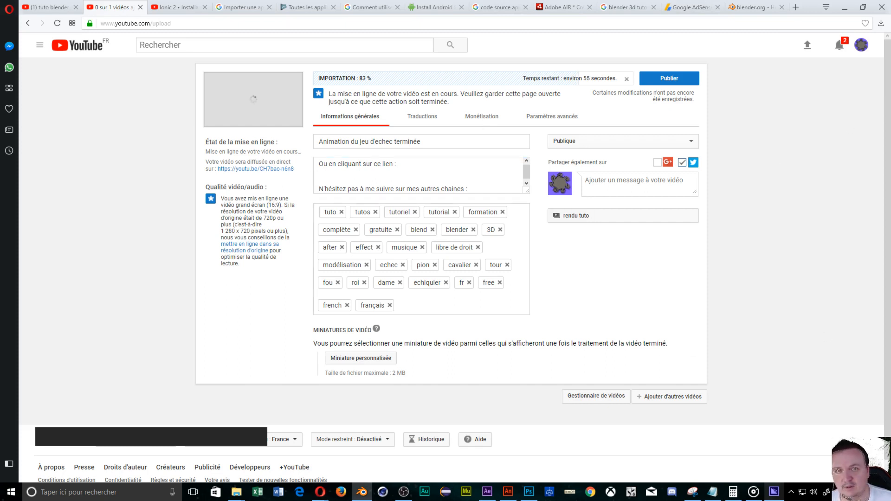
pyautogui.moveTo(890, 132); pyautogui.dragTo(441, 1)
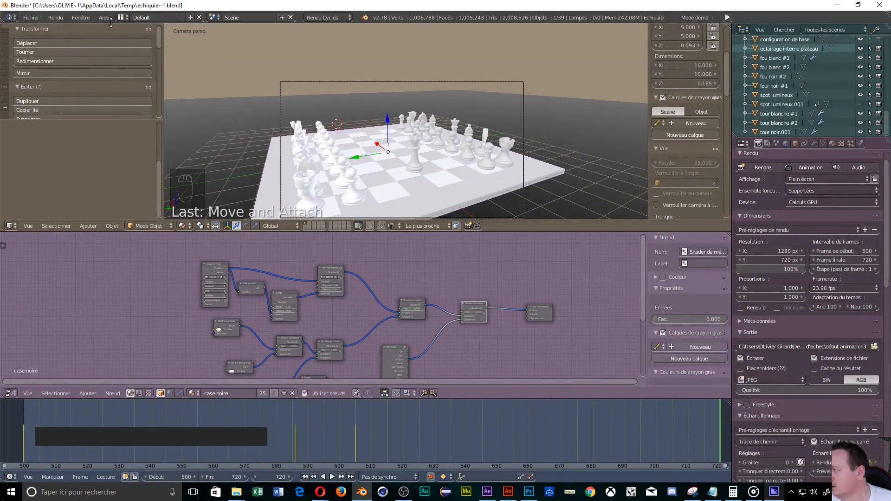
pyautogui.click(121, 17)
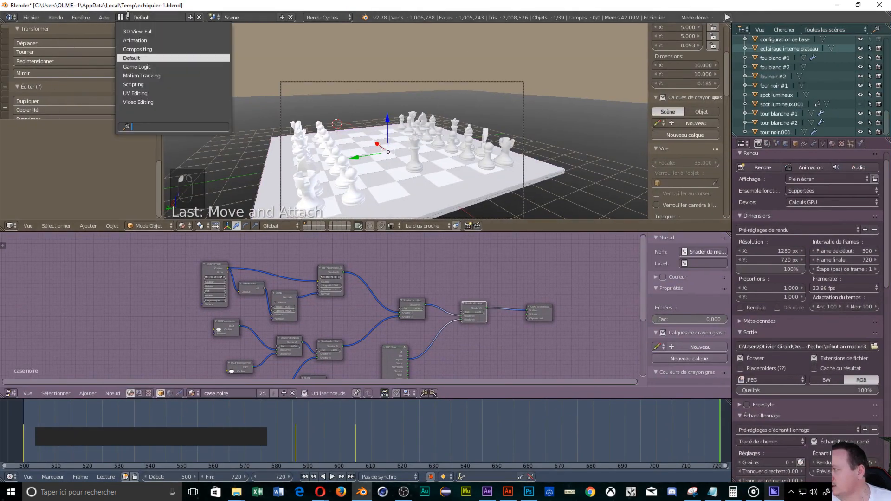
pyautogui.click(143, 103)
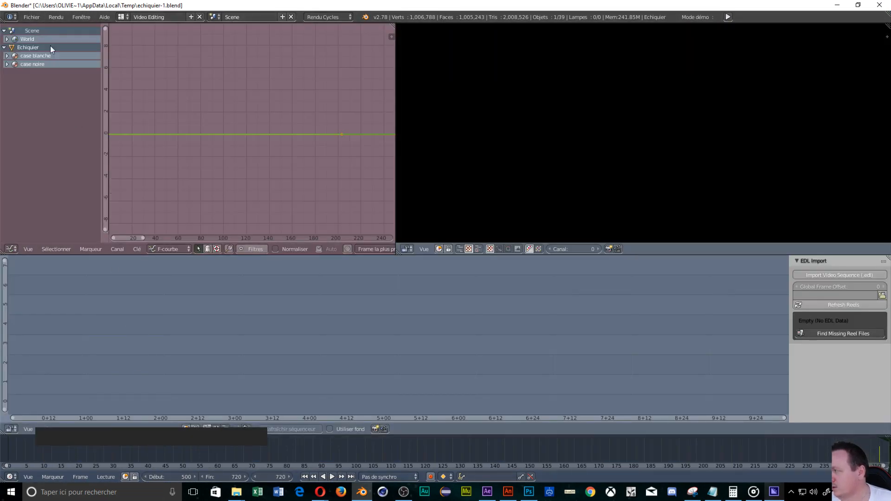
# - Change the graph editor area into a file browser
pyautogui.click(14, 250)
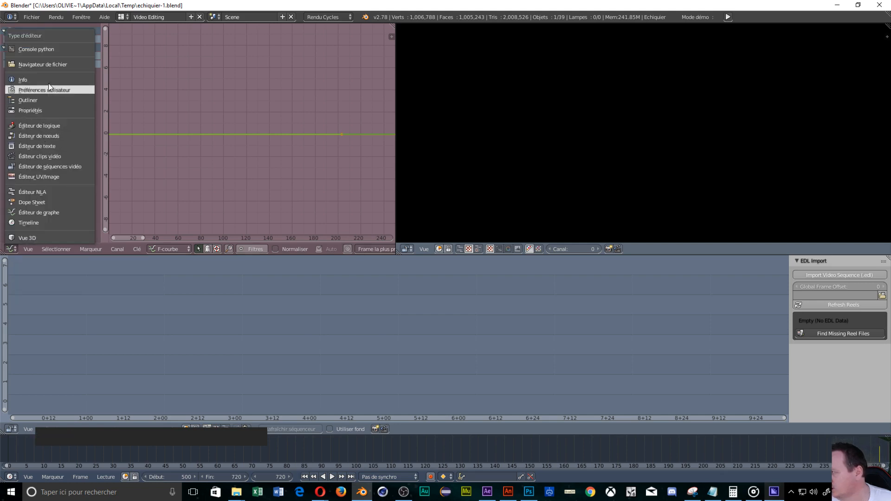
pyautogui.click(55, 61)
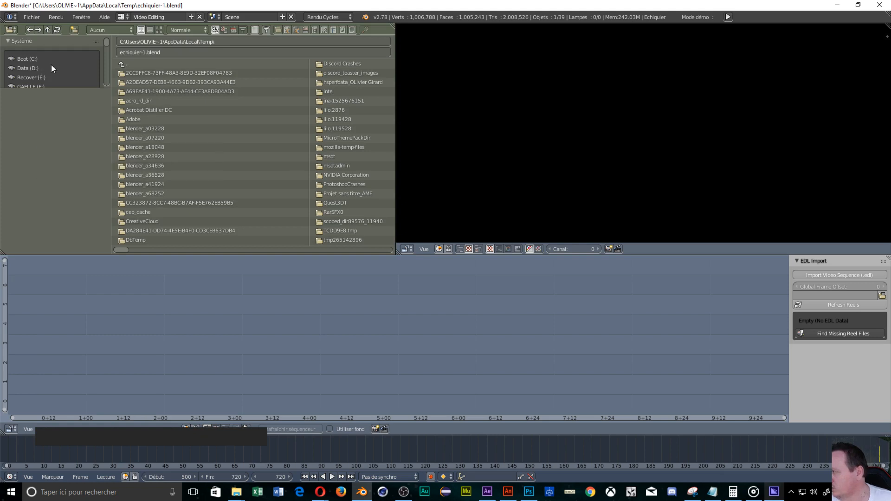
# - Browse to the "tuto jeu d'echec" folder on the desktop in the file browser
pyautogui.click(127, 66)
pyautogui.click(127, 66)
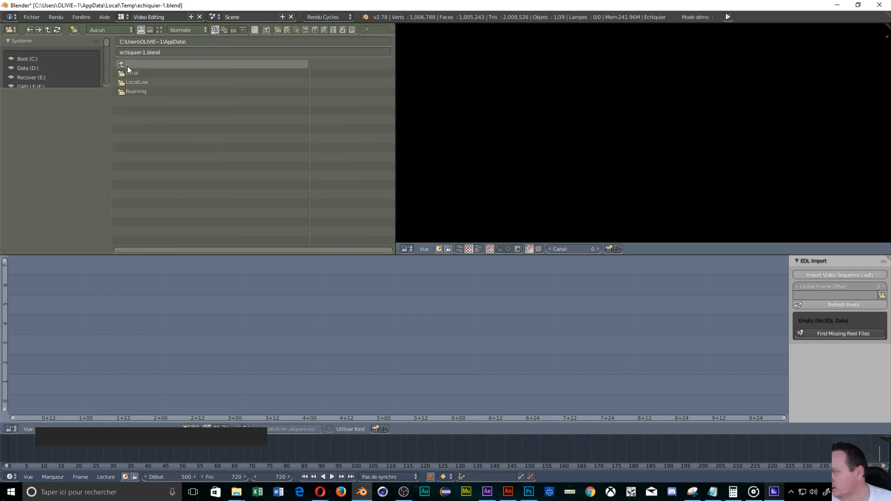
pyautogui.click(127, 65)
pyautogui.click(127, 66)
pyautogui.click(127, 66)
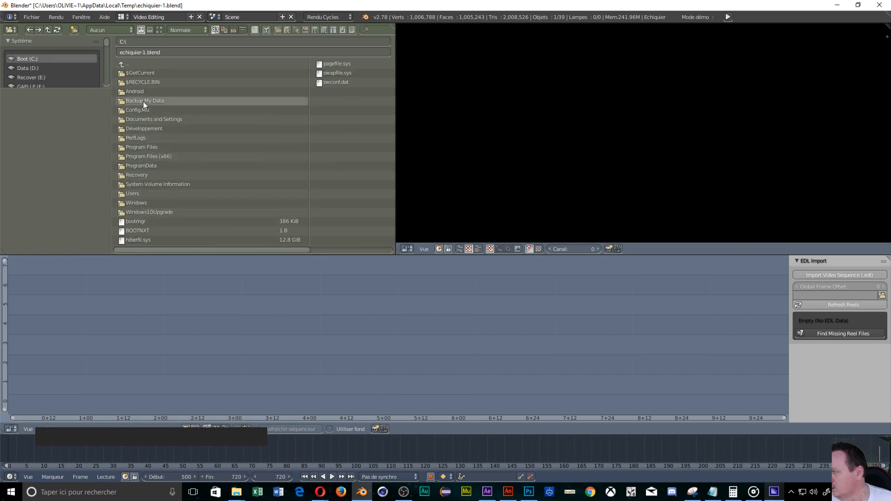
pyautogui.scroll(-2, 32, 60)
pyautogui.scroll(-3, 32, 60)
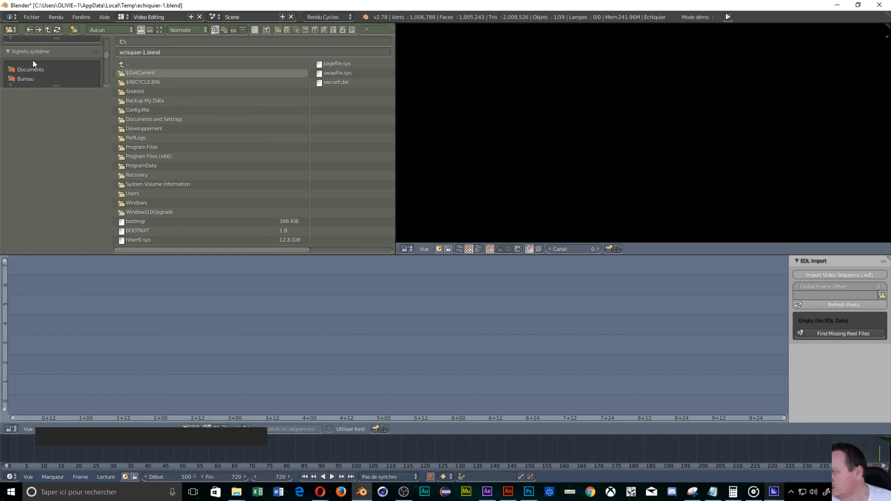
pyautogui.click(28, 79)
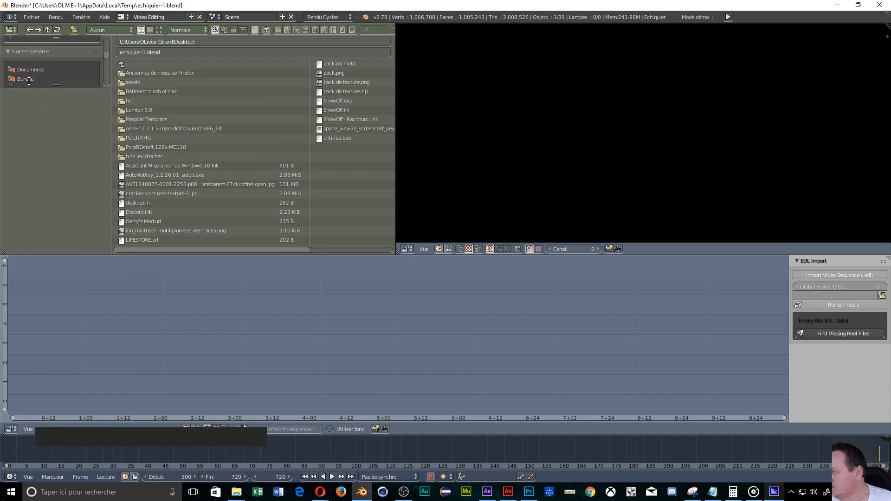
pyautogui.click(157, 154)
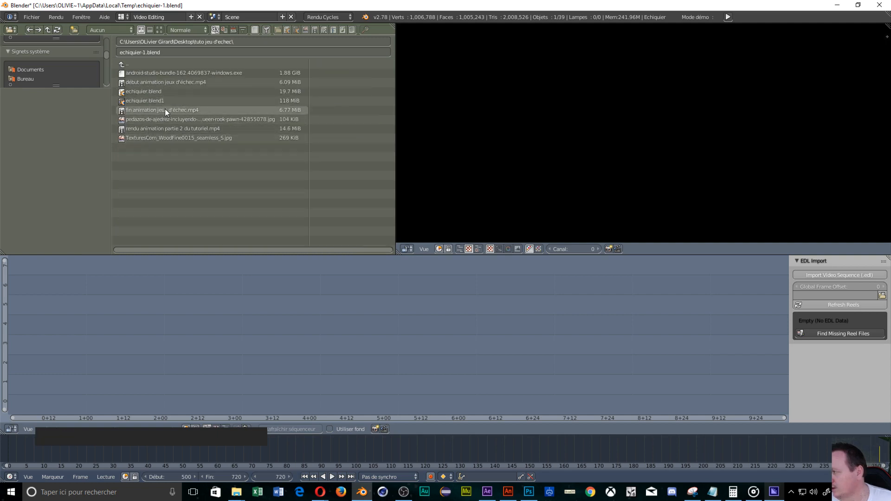
# - Add "fin animation jeux d'échec.mp4" and "rendu animation partie 2 du tutoriel.mp4" to the sequencer at frame 720
pyautogui.moveTo(166, 108); pyautogui.dragTo(129, 143)
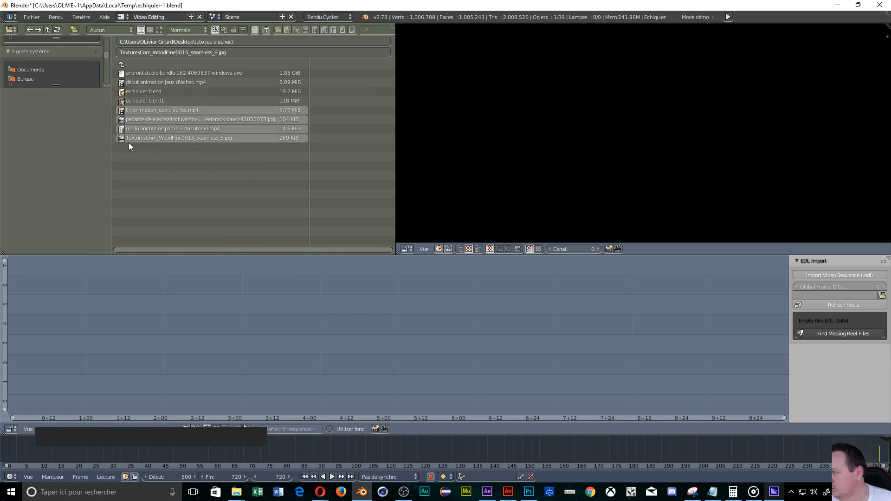
pyautogui.click(152, 102)
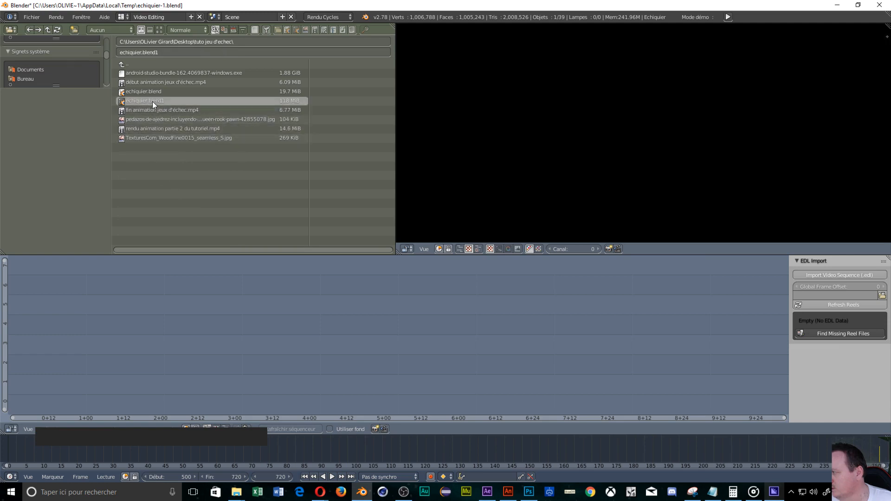
pyautogui.click(121, 111)
pyautogui.moveTo(121, 111); pyautogui.dragTo(220, 329)
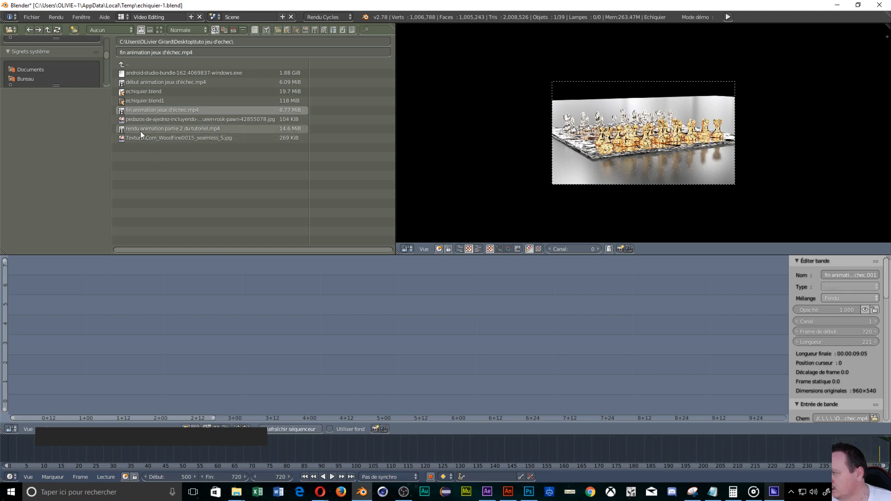
pyautogui.moveTo(138, 127); pyautogui.dragTo(185, 168)
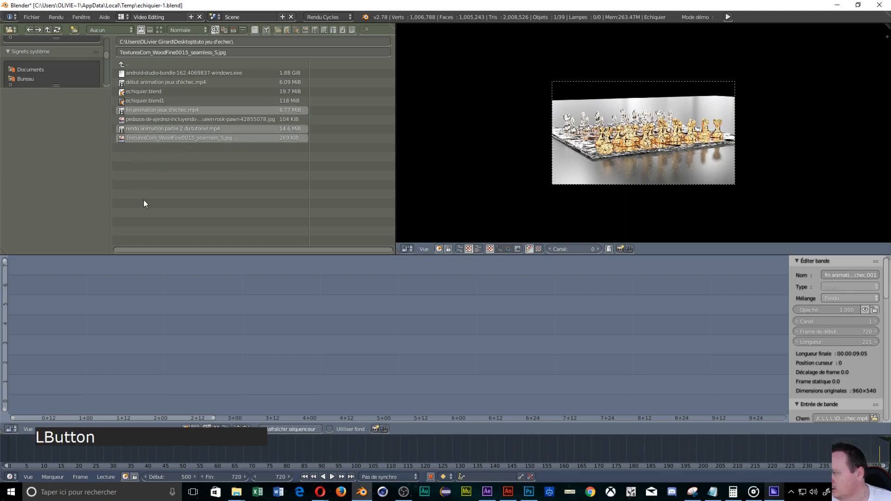
pyautogui.click(123, 132)
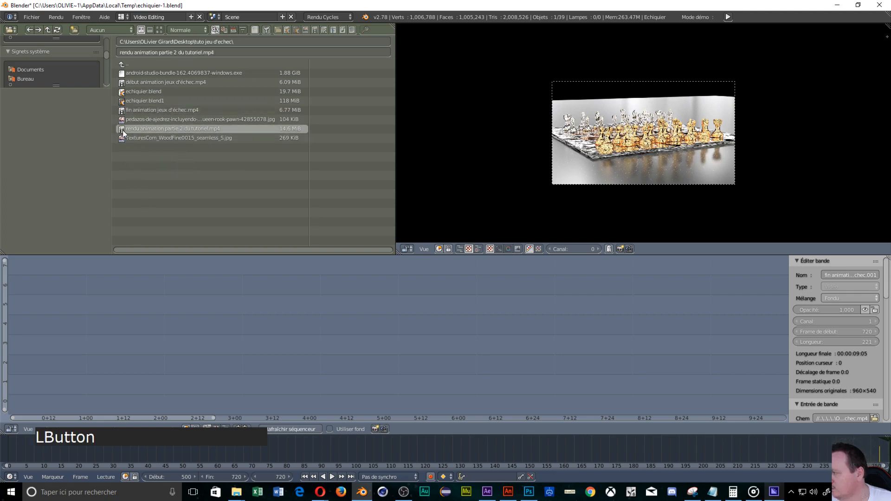
pyautogui.moveTo(123, 130); pyautogui.dragTo(193, 296)
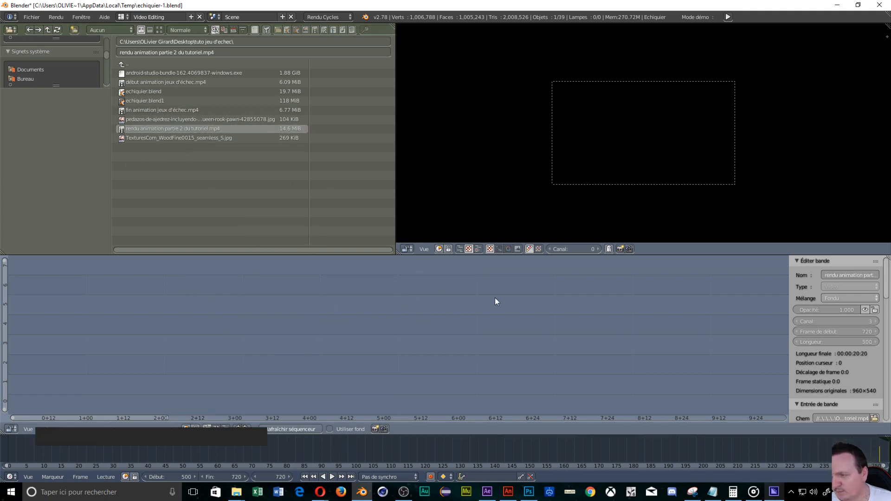
# - Set the timeline's start frame to 0 and the current frame to 0
pyautogui.scroll(-6, 541, 346)
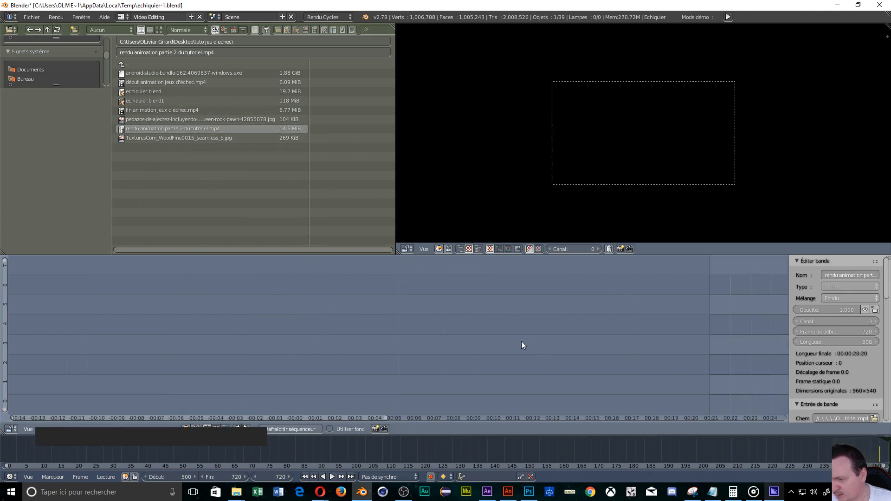
pyautogui.scroll(-6, 521, 342)
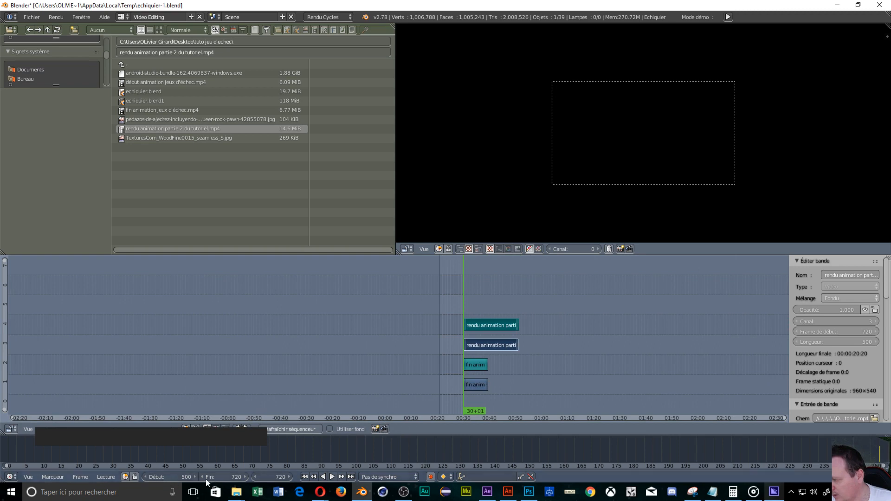
pyautogui.click(180, 473)
pyautogui.write('0')
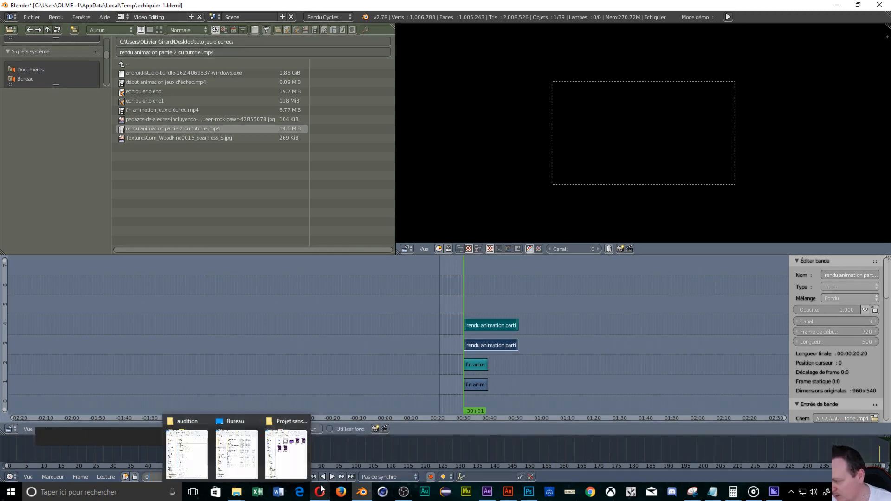
pyautogui.click(271, 365)
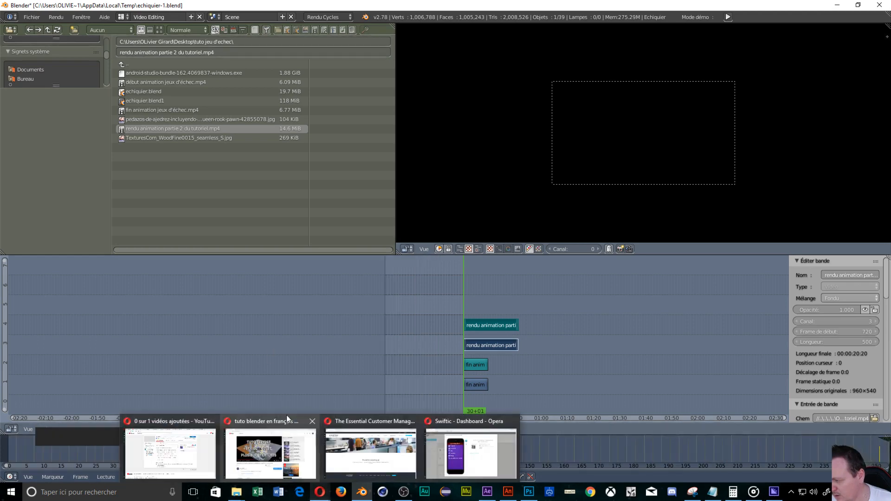
pyautogui.hotkey('shift', 'Left')
pyautogui.click(274, 478)
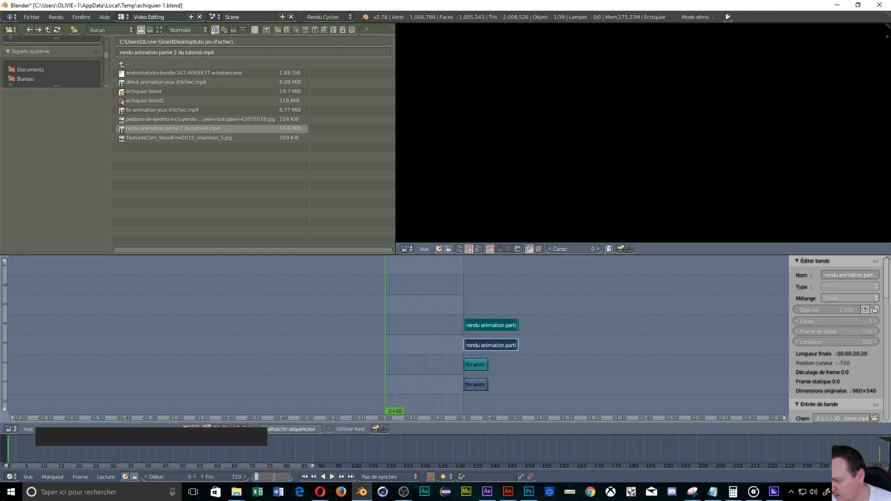
pyautogui.click(543, 368)
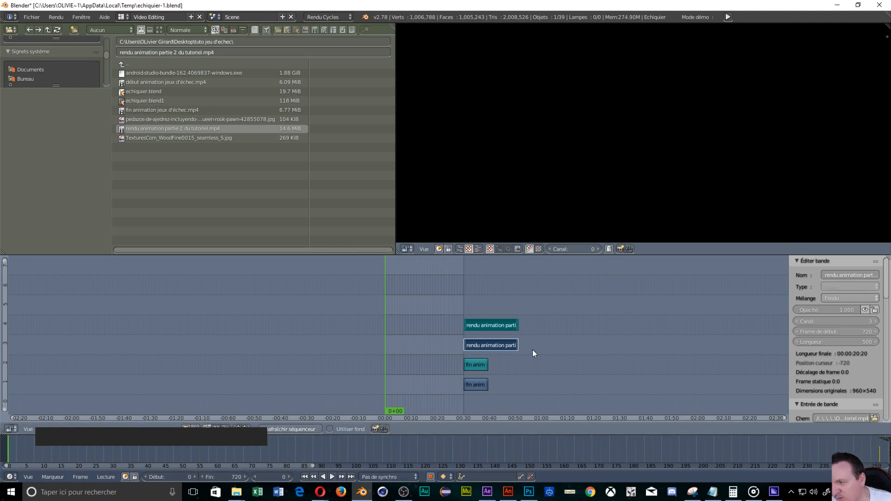
pyautogui.moveTo(486, 345); pyautogui.dragTo(462, 346)
pyautogui.rightClick(481, 340)
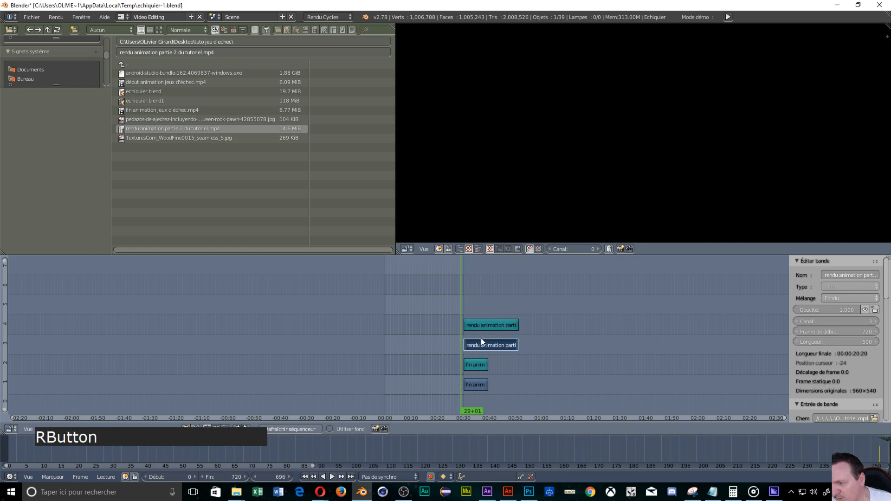
pyautogui.rightClick(486, 347)
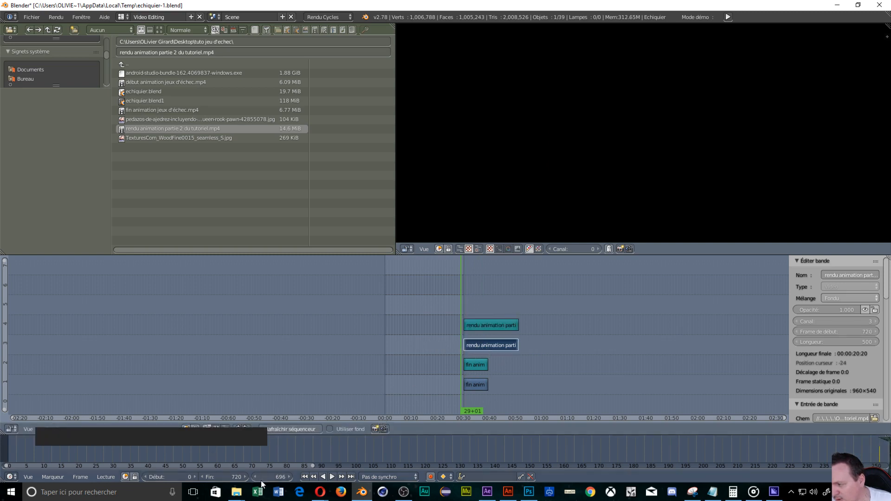
pyautogui.write('0')
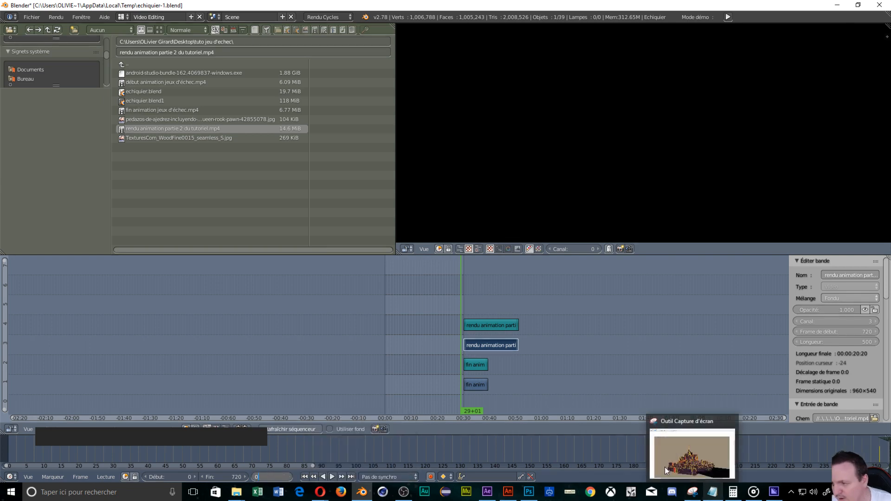
pyautogui.press('Escape')
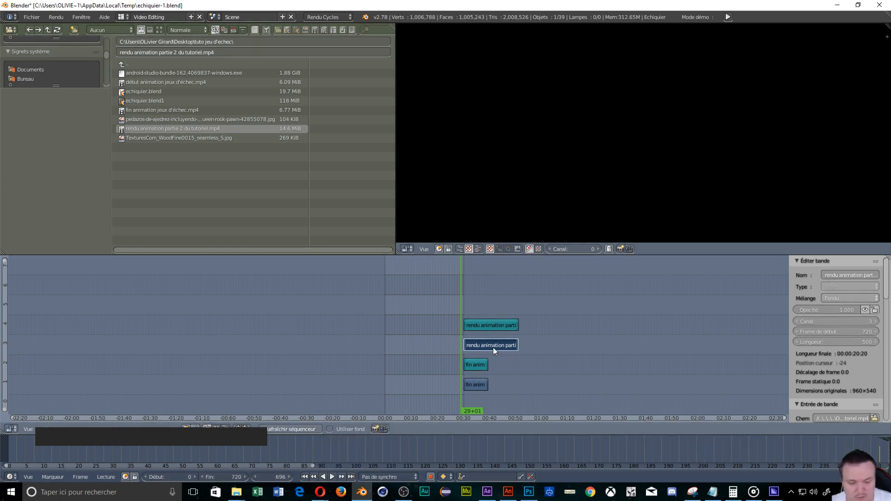
# - Delete the video and audio strips of "rendu animation partie 2 du tutoriel.mp4" from the sequencer
pyautogui.press('x')
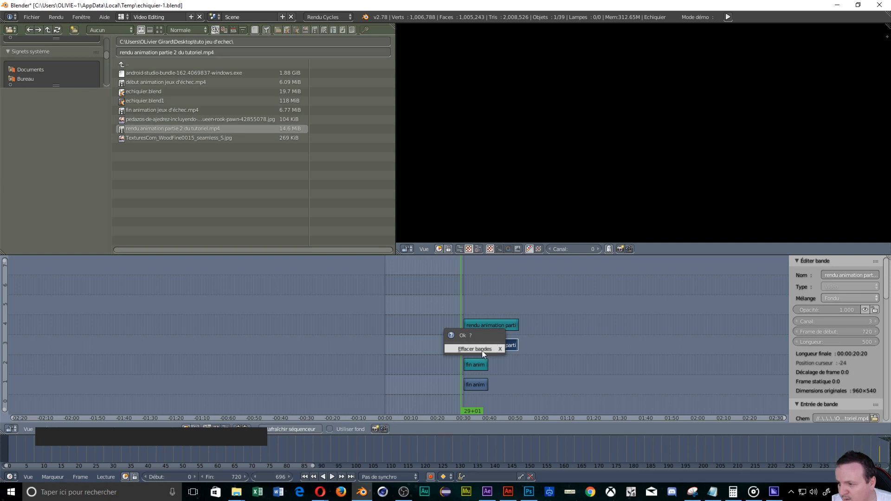
pyautogui.click(482, 350)
pyautogui.rightClick(491, 330)
pyautogui.press('x')
pyautogui.click(492, 328)
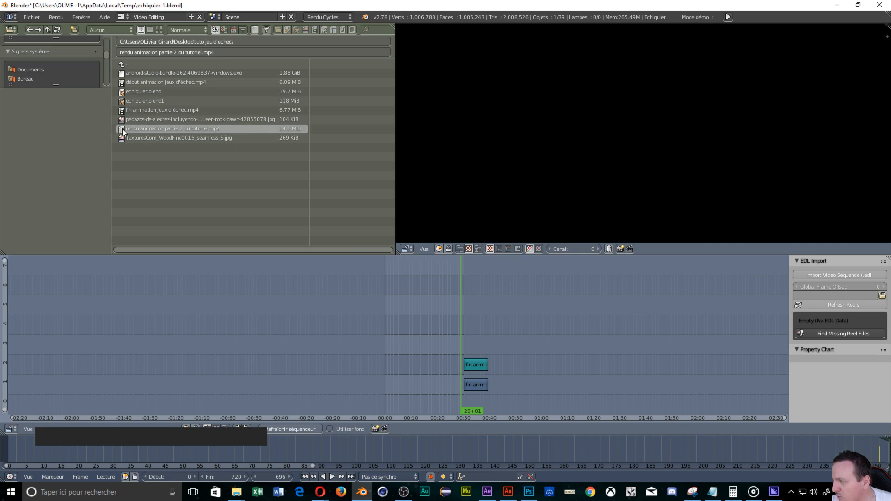
# - Set the current frame to 0 and add "rendu animation partie 2 du tutoriel.mp4" to the sequencer there
pyautogui.moveTo(121, 129); pyautogui.dragTo(177, 132)
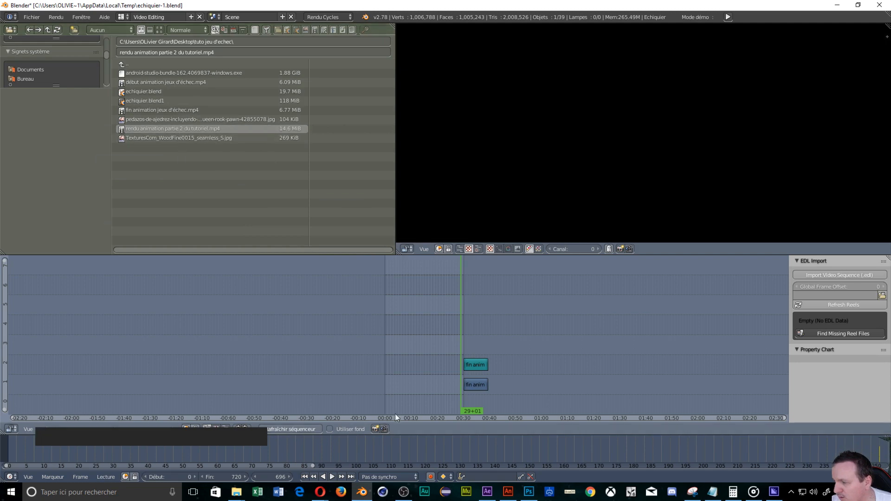
pyautogui.click(273, 477)
pyautogui.write('0')
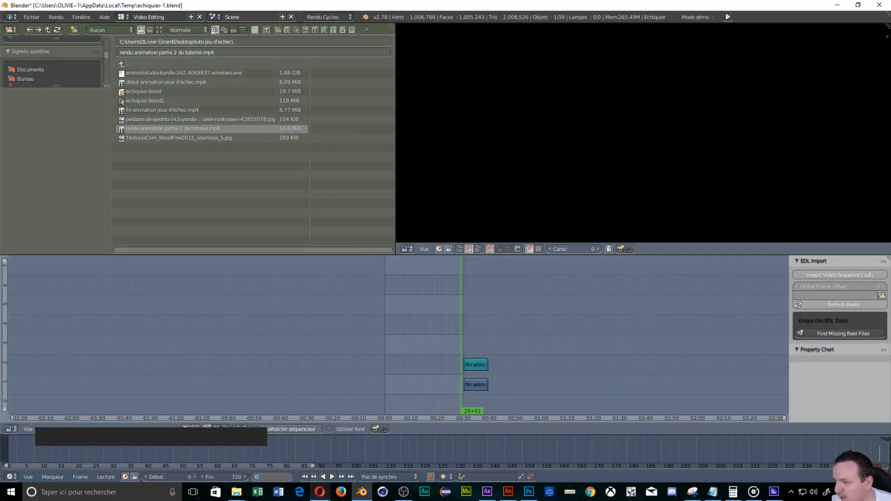
pyautogui.press('Return')
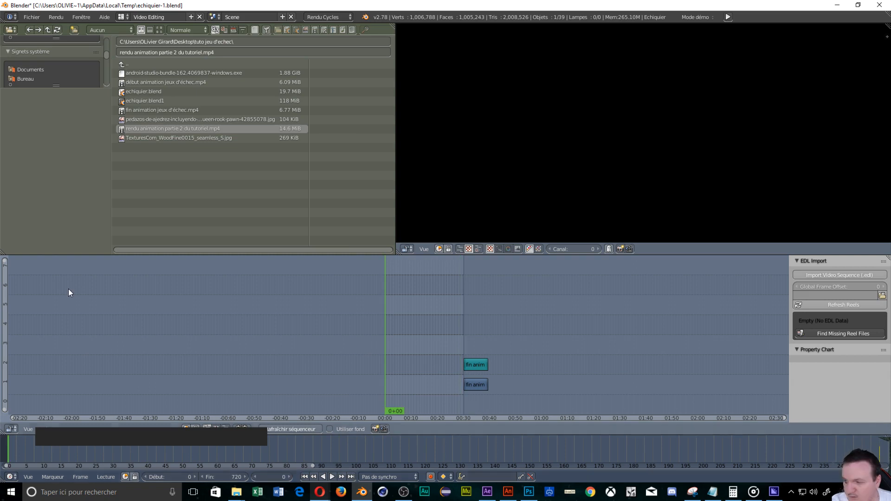
pyautogui.click(123, 129)
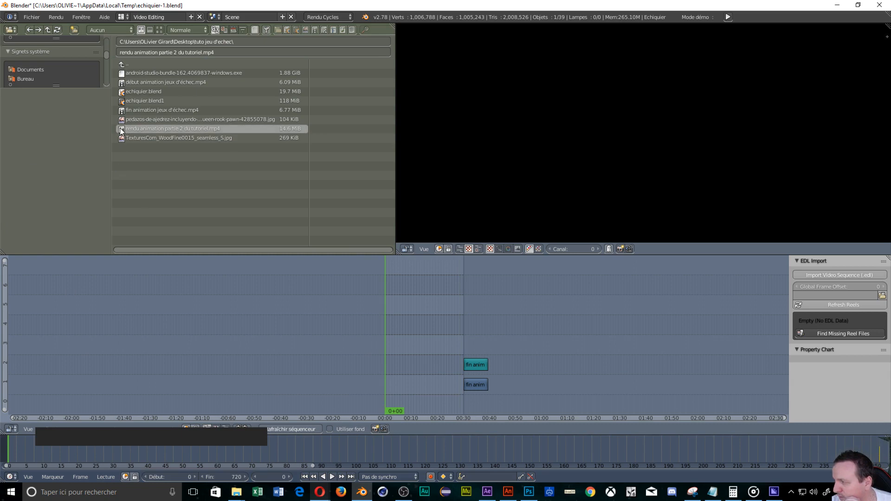
pyautogui.moveTo(127, 126); pyautogui.dragTo(486, 360)
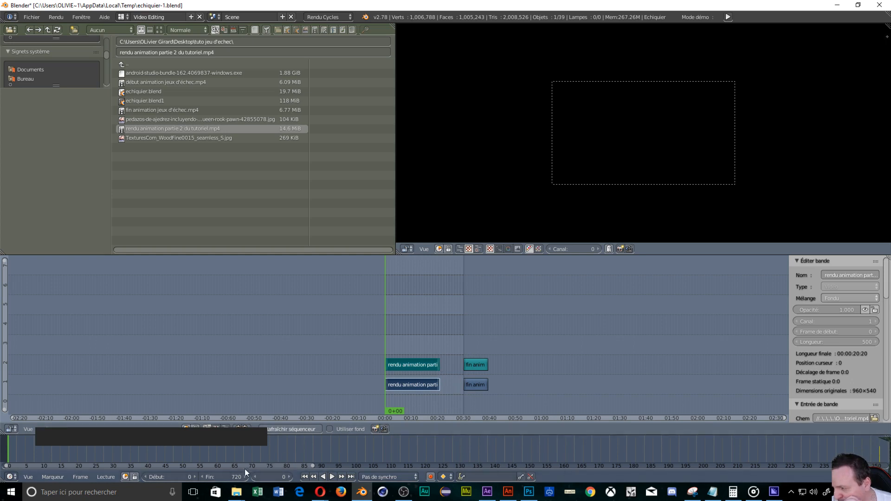
# - Set the current frame to 500, at the end of the first clip
pyautogui.click(260, 478)
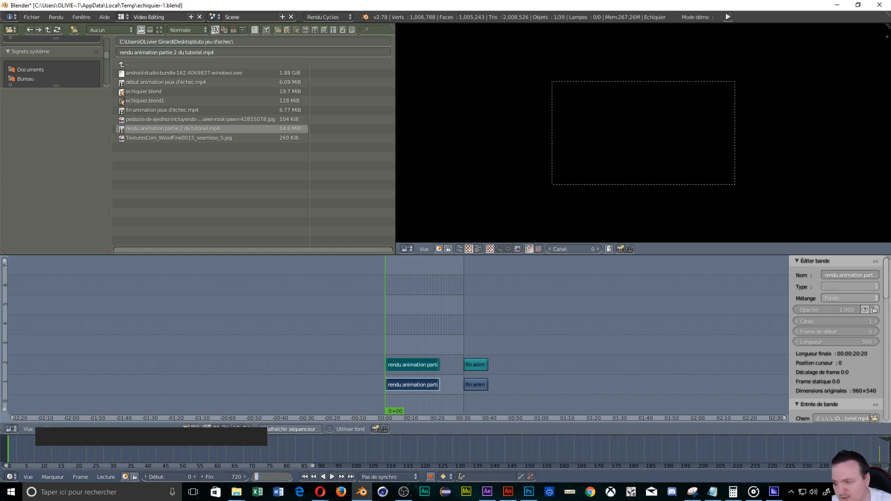
pyautogui.write('500')
pyautogui.press('Return')
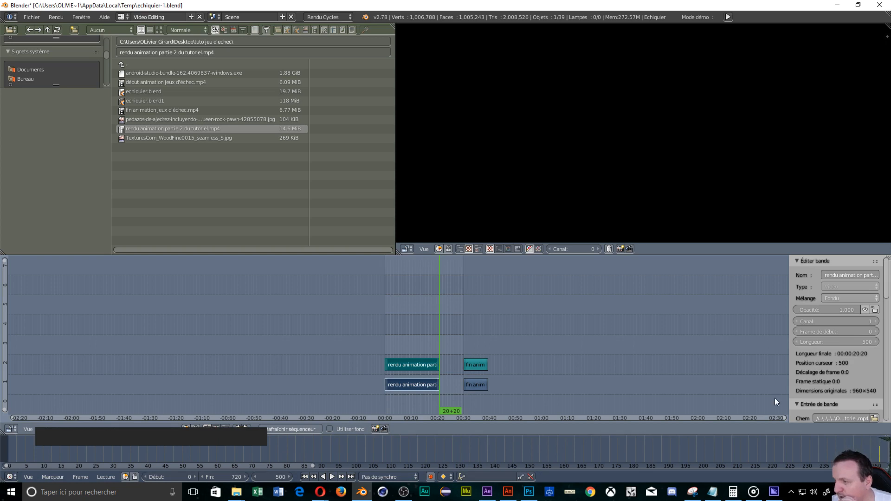
# - Delete both misplaced "fin animation" strips and add "fin animation jeux d'échec.mp4" again at frame 500, directly after the first clip
pyautogui.click(486, 384)
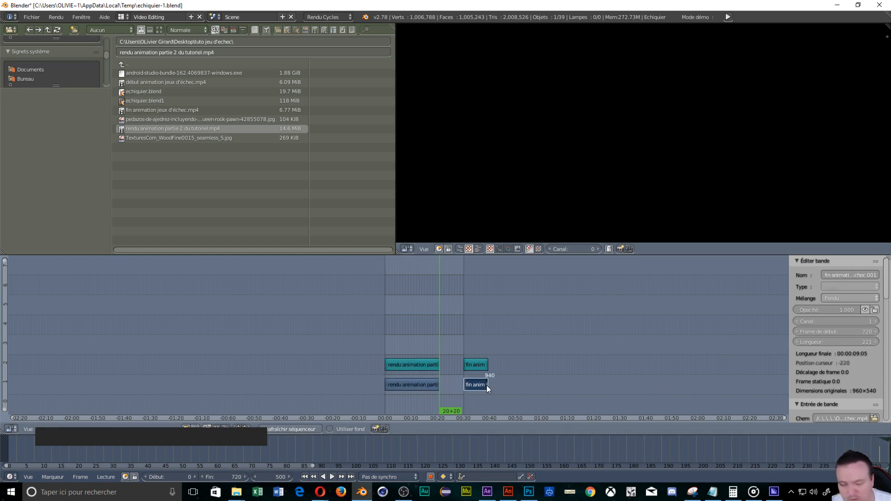
pyautogui.press('x')
pyautogui.click(469, 388)
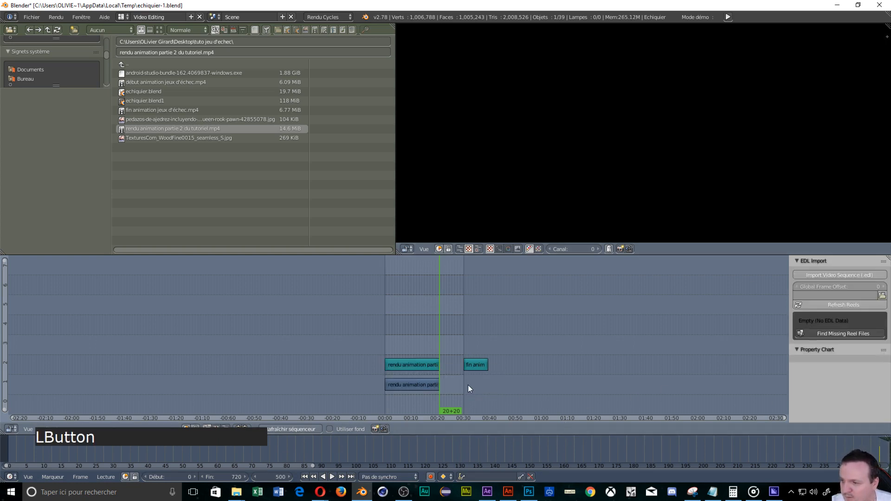
pyautogui.click(469, 368)
pyautogui.press('Delete')
pyautogui.click(468, 369)
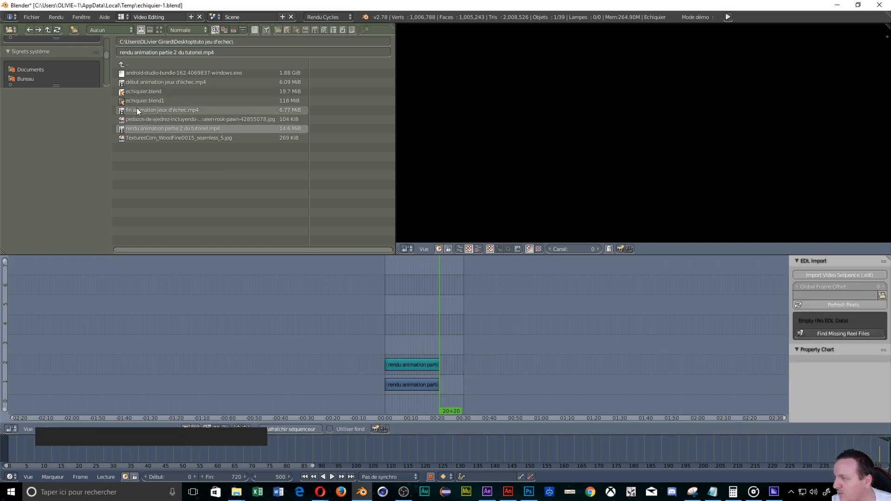
pyautogui.moveTo(122, 114); pyautogui.dragTo(479, 359)
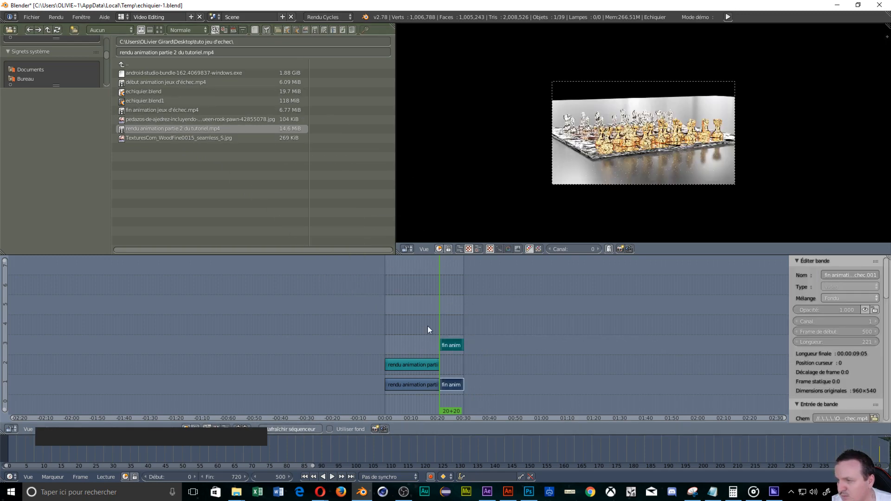
pyautogui.click(321, 492)
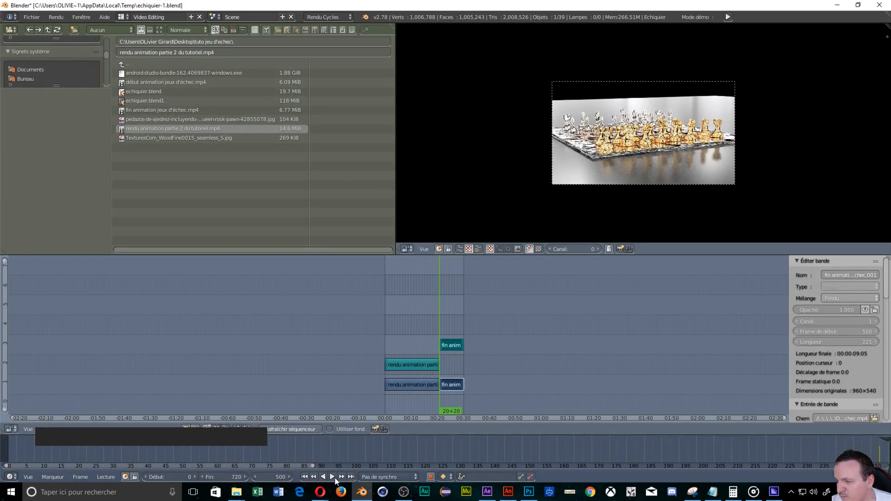
# - Play the assembled sequence from frame 500 and again from frame 0 to check the join between the two clips
pyautogui.click(330, 477)
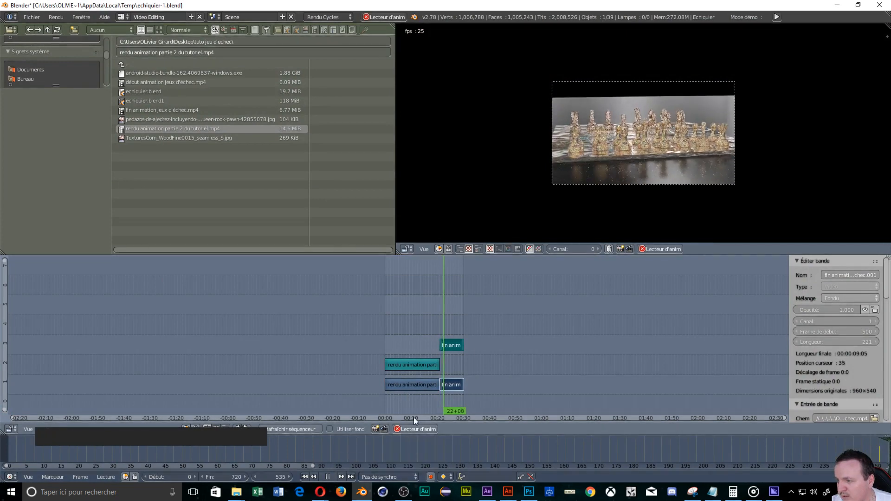
pyautogui.click(262, 478)
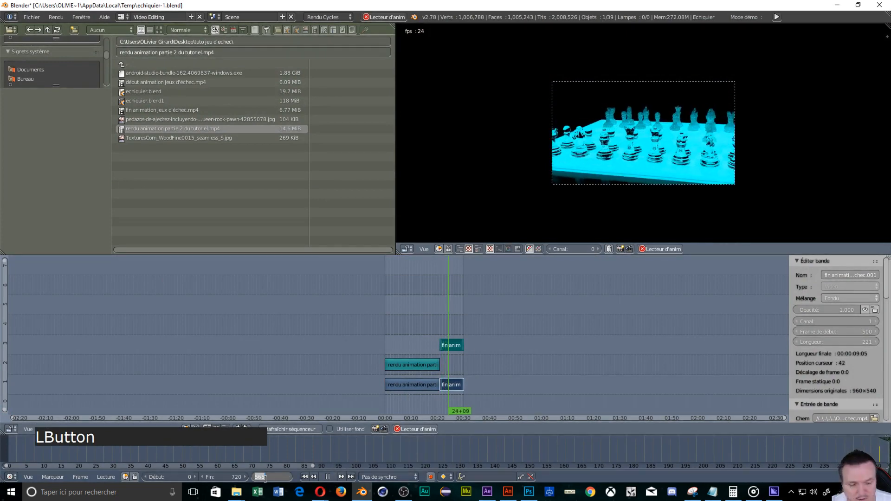
pyautogui.write('0')
pyautogui.press('KP_Enter')
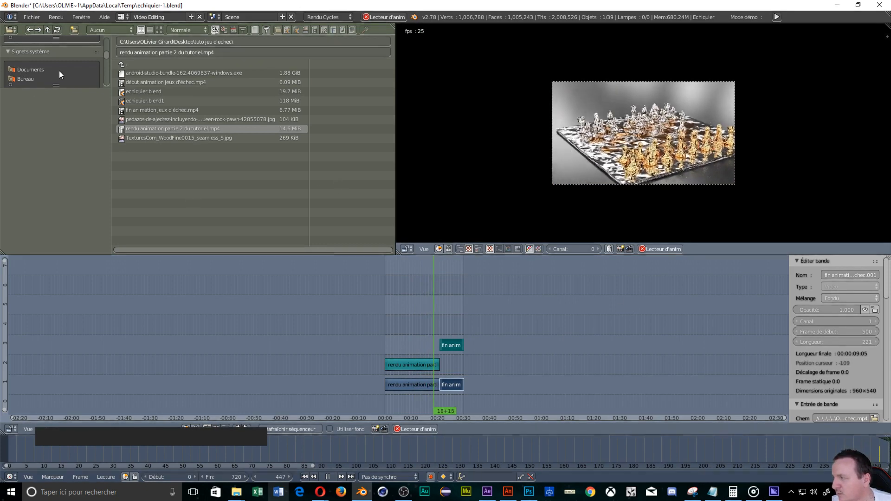
# - Browse to the audition folder on the TRANSCEND (G:) drive and select Aeterna.mp3
pyautogui.scroll(2, 59, 71)
pyautogui.click(35, 59)
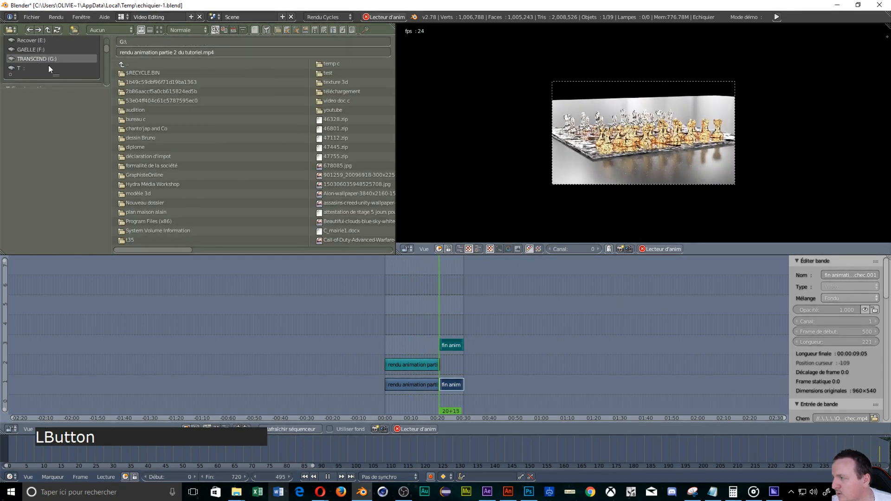
pyautogui.doubleClick(138, 111)
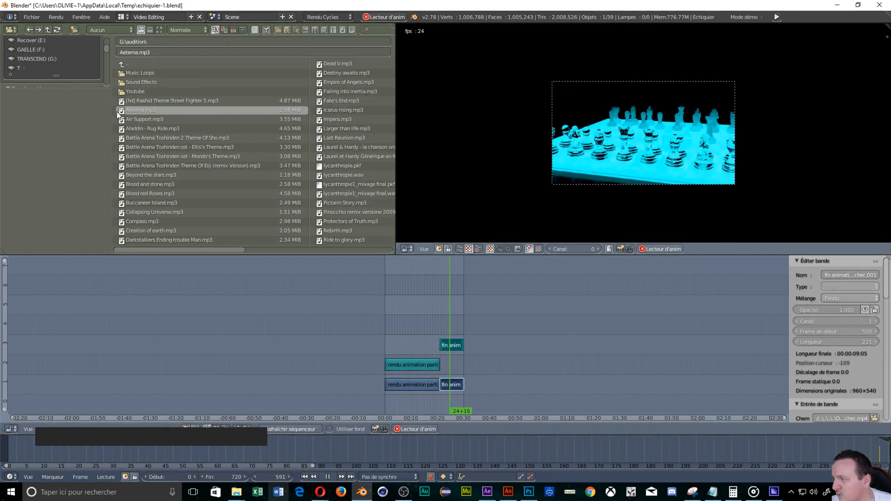
pyautogui.click(121, 112)
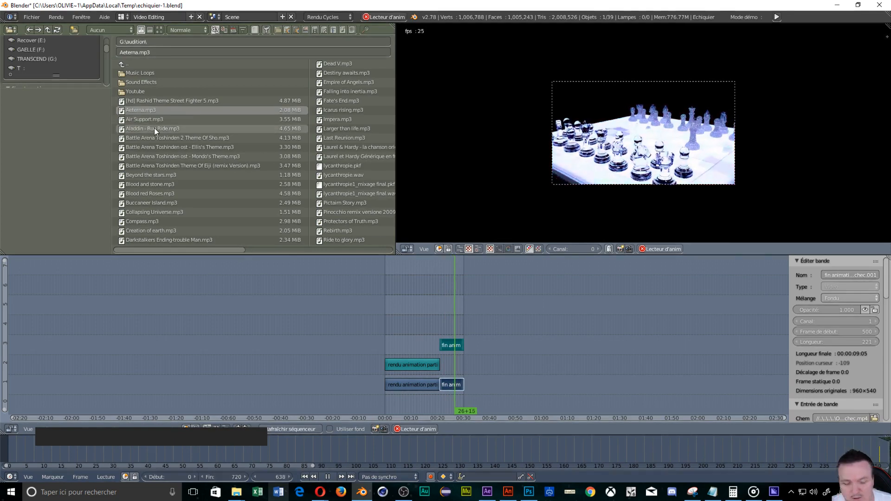
# - Stop playback, add Aeterna.mp3 to the sequencer at frame 0, and display its waveform
pyautogui.click(279, 476)
pyautogui.click(327, 476)
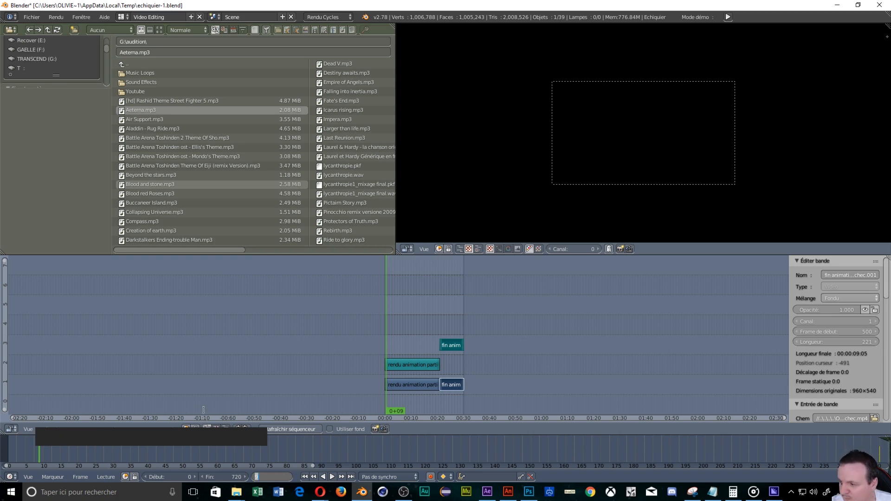
pyautogui.moveTo(126, 113); pyautogui.dragTo(415, 413)
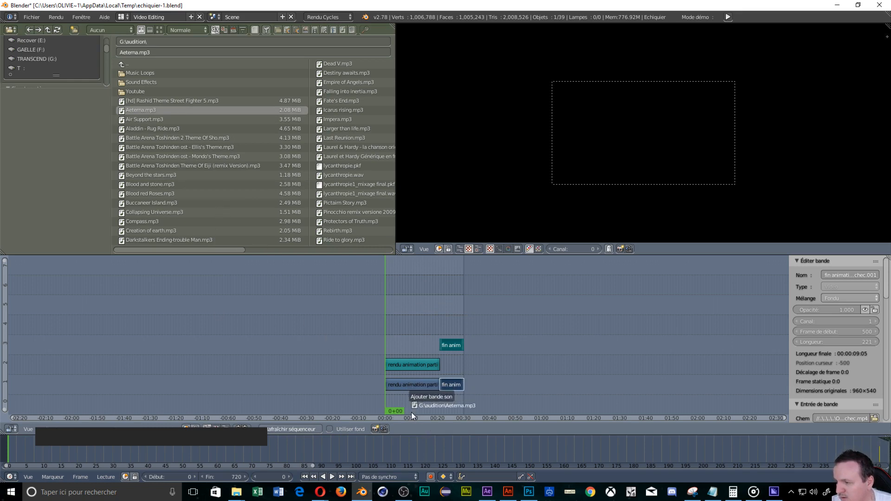
pyautogui.moveTo(415, 414); pyautogui.dragTo(419, 414)
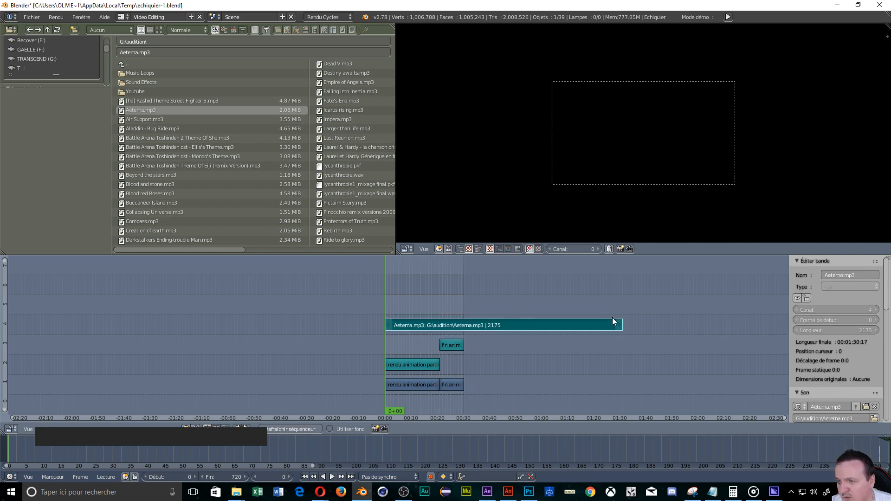
pyautogui.scroll(-5, 852, 349)
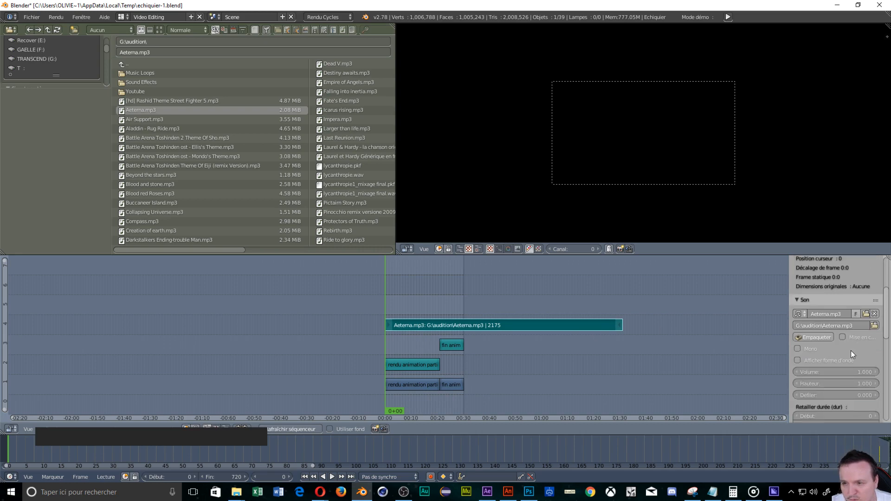
pyautogui.click(798, 362)
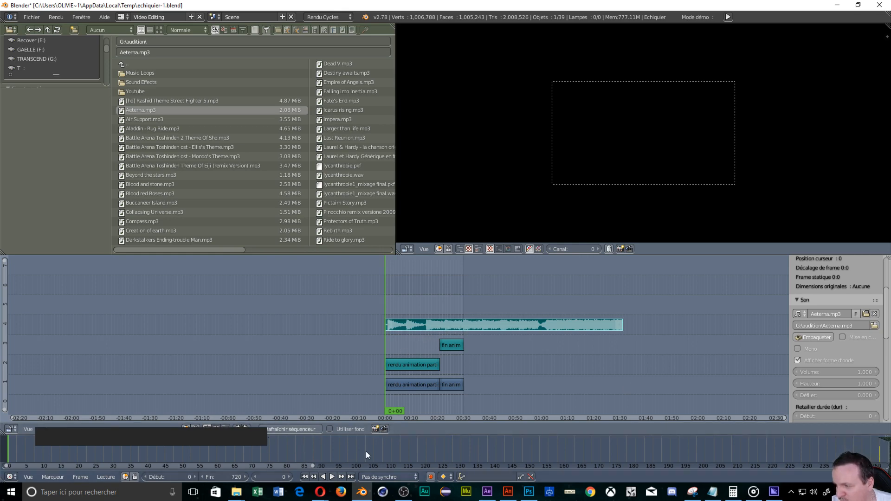
# - Play up to the chessboard shot at frame 144 and shift the music strip about 10 seconds earlier so its loud section starts there
pyautogui.moveTo(409, 397); pyautogui.dragTo(401, 400)
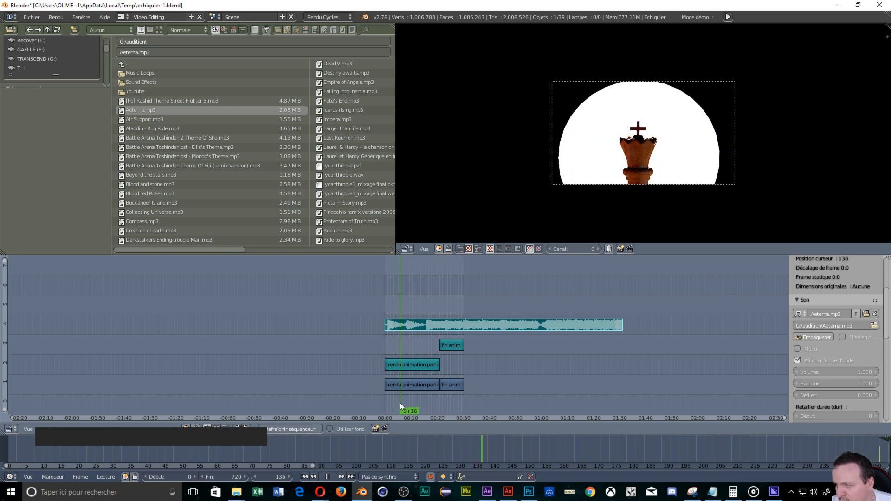
pyautogui.hotkey('alt', 'a')
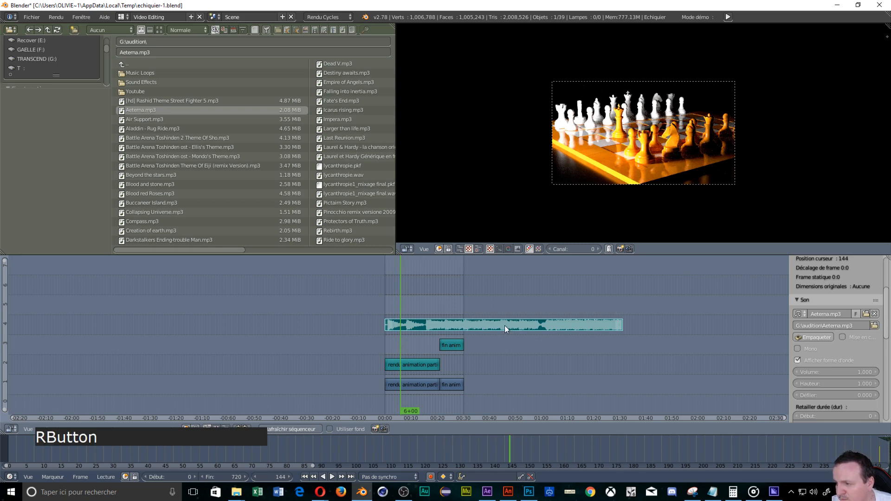
pyautogui.moveTo(505, 325); pyautogui.dragTo(480, 317)
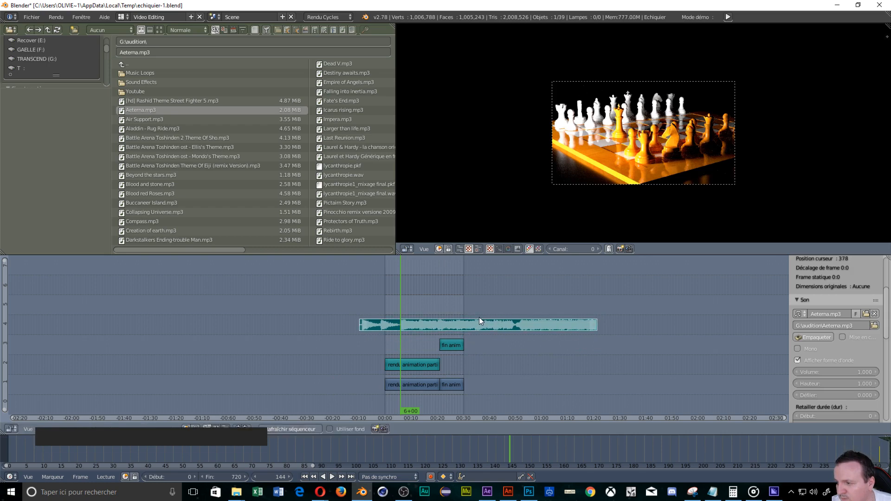
pyautogui.scroll(2, 408, 446)
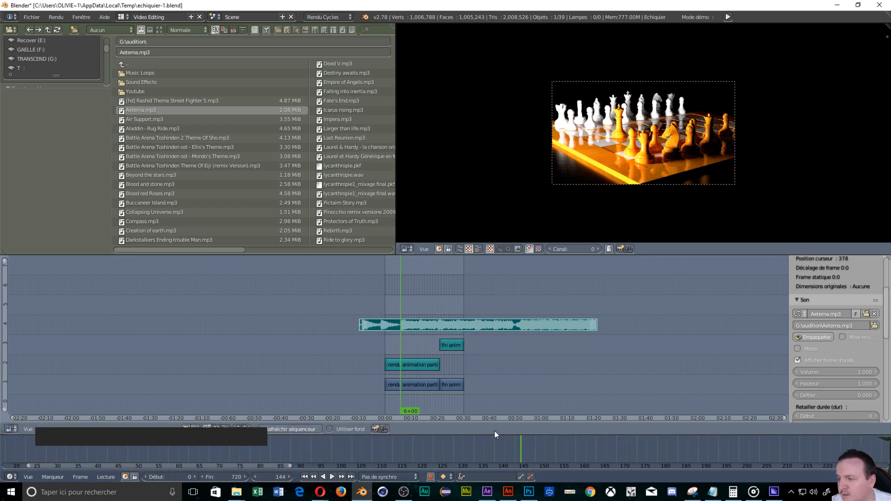
pyautogui.scroll(1, 429, 382)
pyautogui.scroll(8, 429, 381)
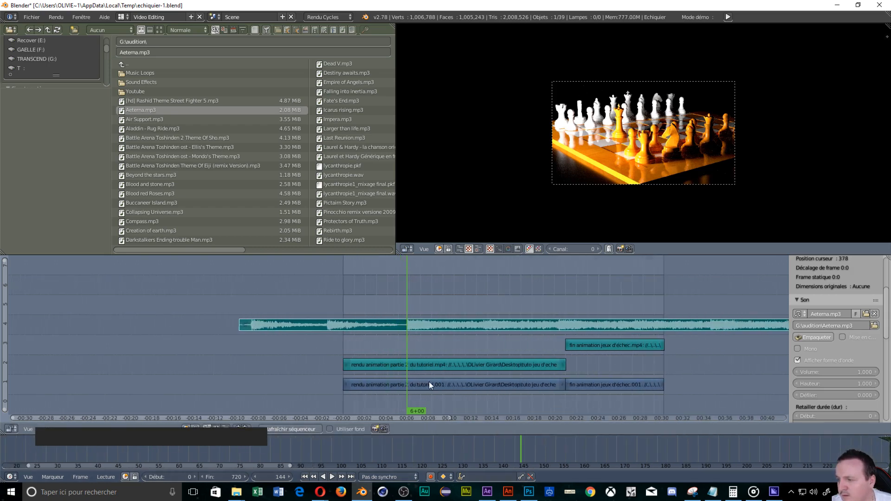
pyautogui.scroll(1, 428, 380)
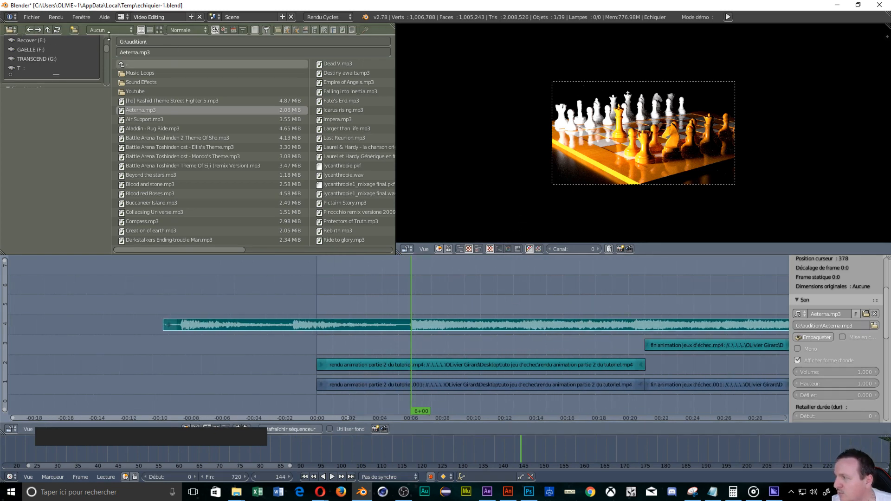
# - Replace the file browser with the Properties editor and set the render output format to H.264
pyautogui.click(9, 30)
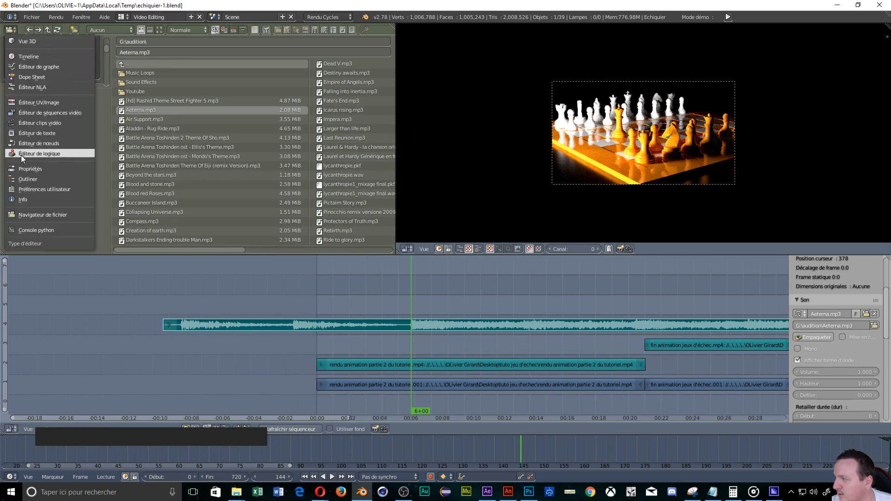
pyautogui.click(26, 173)
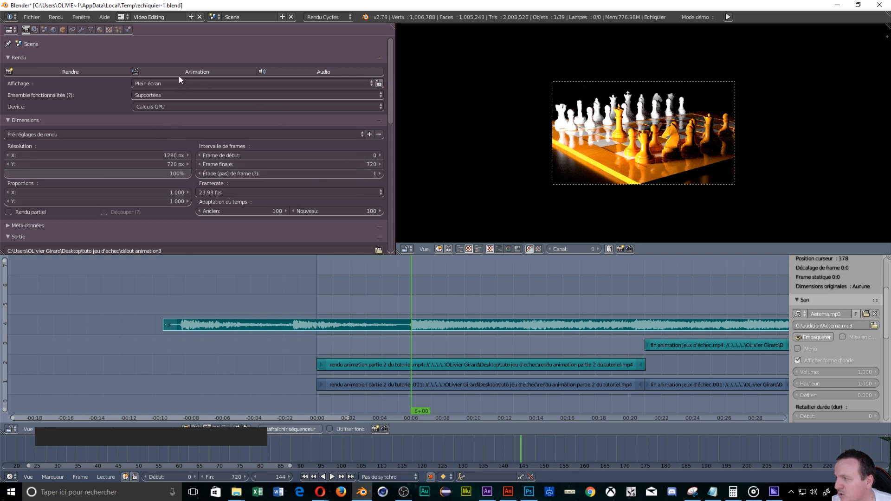
pyautogui.scroll(-2, 176, 177)
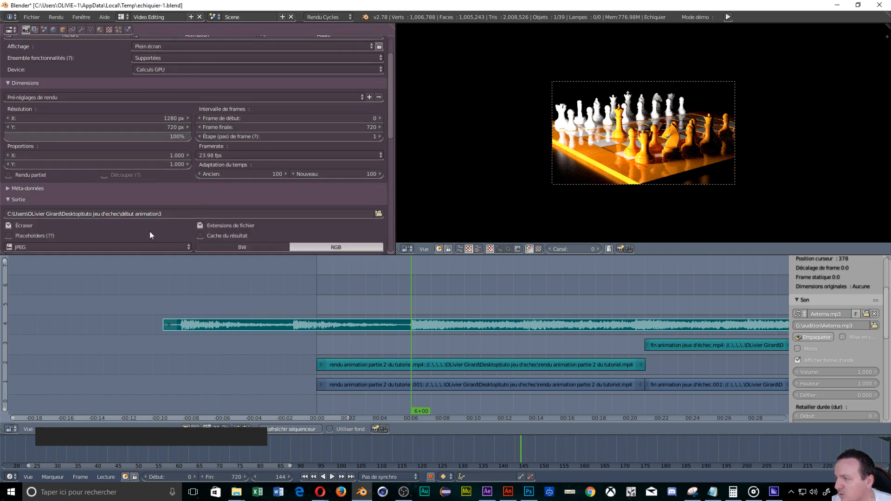
pyautogui.click(104, 246)
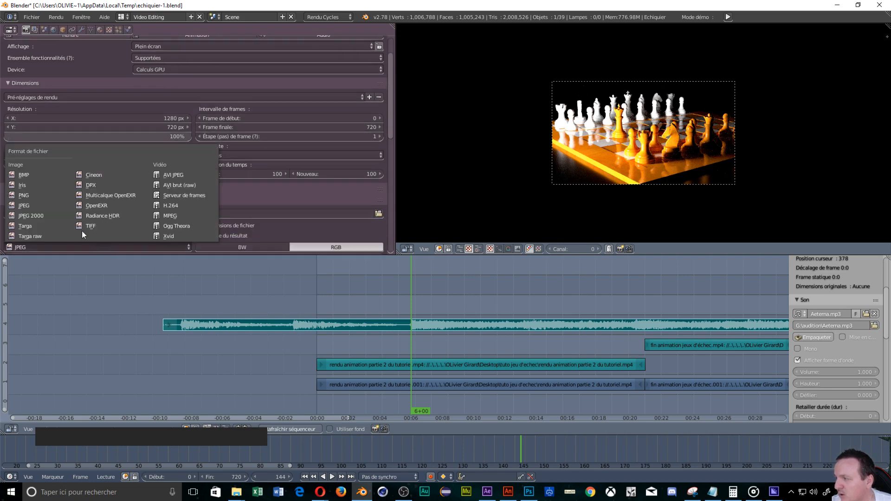
pyautogui.click(158, 204)
pyautogui.scroll(-3, 158, 198)
pyautogui.scroll(-1, 135, 265)
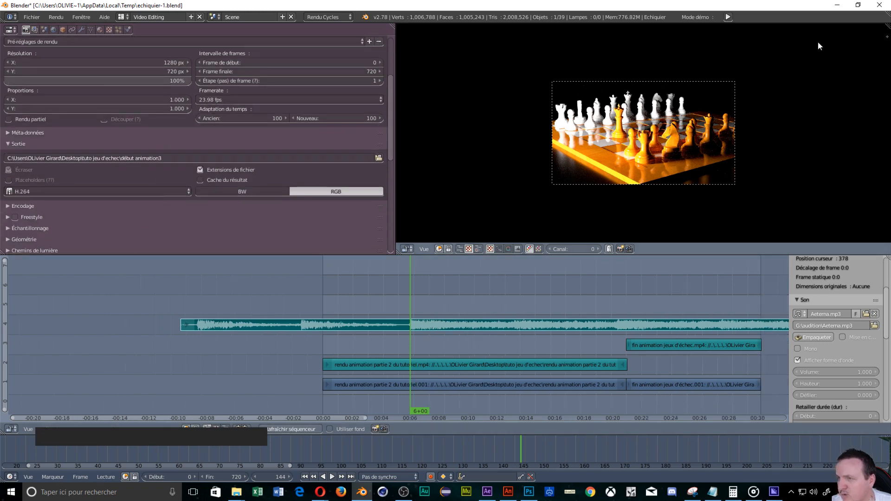
# - Switch to the YouTube upload page in the browser, set the middle chessboard image as thumbnail, and publish the video
pyautogui.click(838, 8)
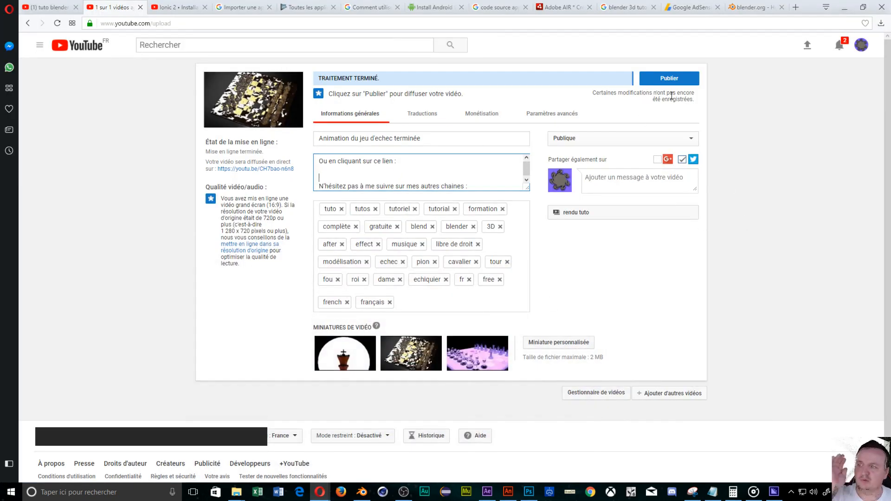
pyautogui.moveTo(403, 354)
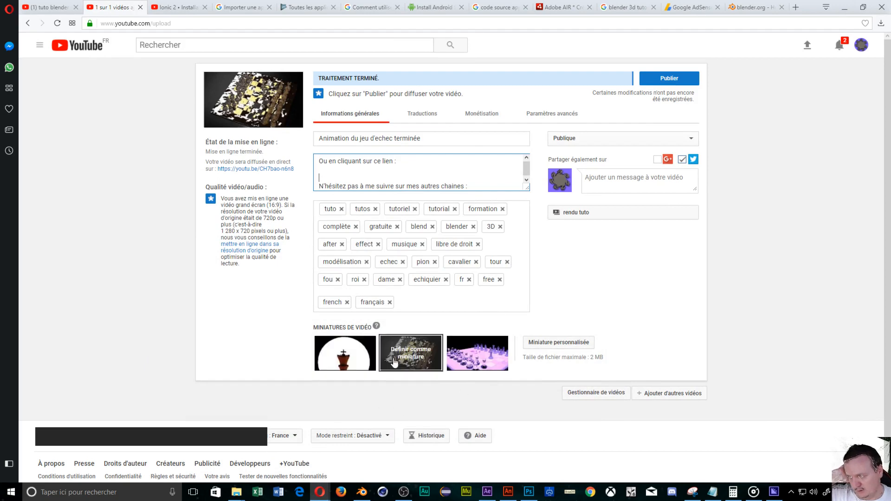
pyautogui.click(433, 361)
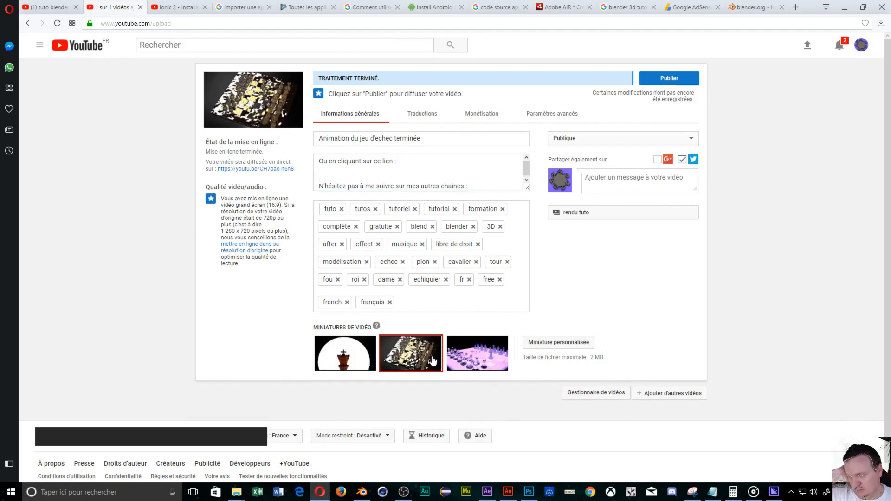
pyautogui.click(676, 82)
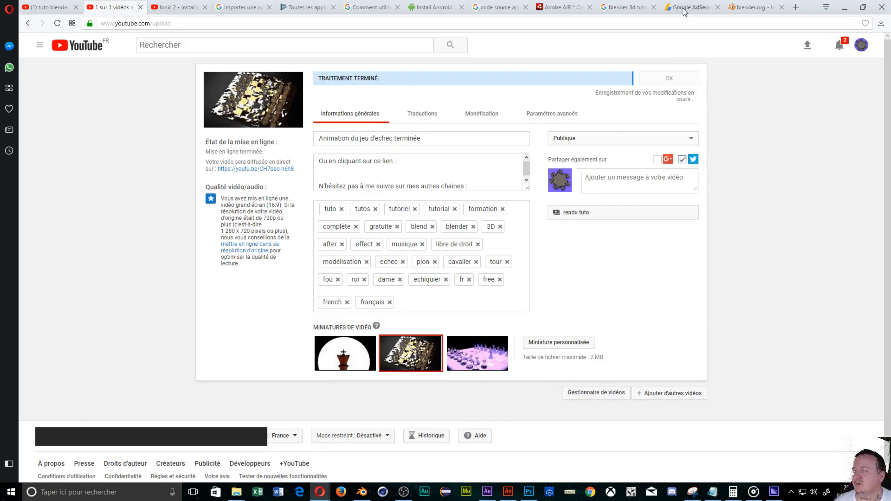
# - Open the published chess video, dismiss the overlay ad, and watch the animation before pausing it near the end
pyautogui.click(251, 106)
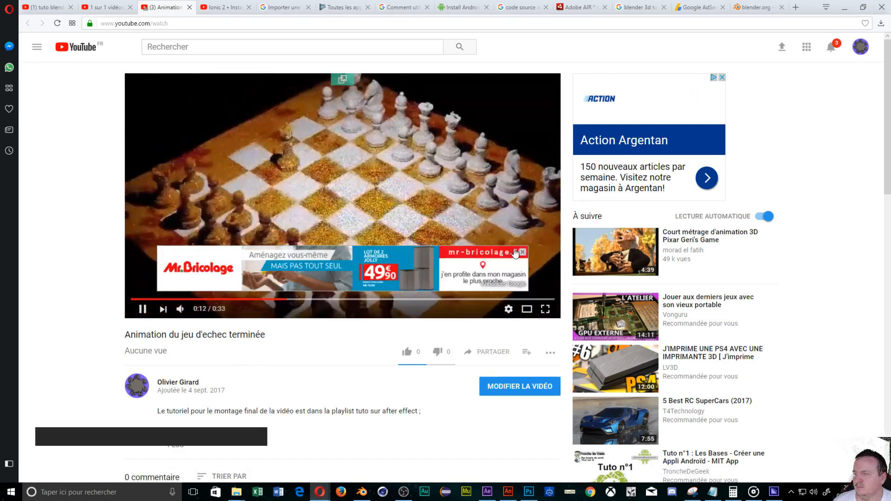
pyautogui.click(522, 252)
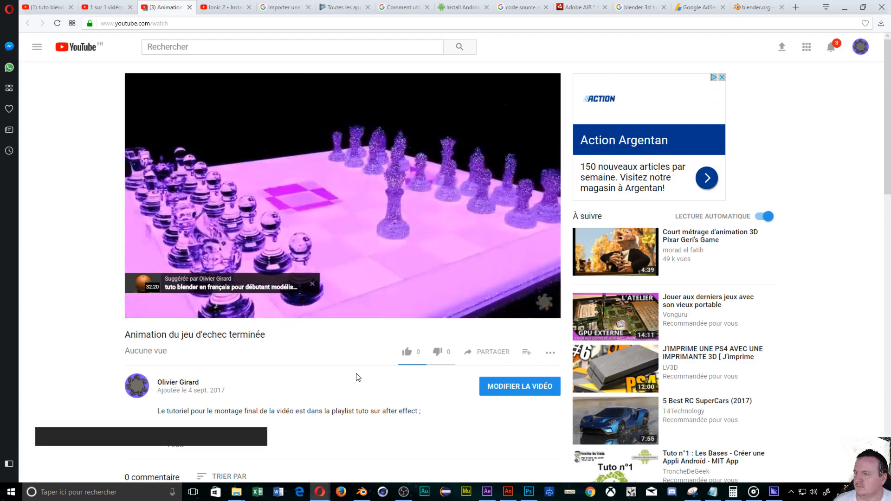
pyautogui.click(143, 310)
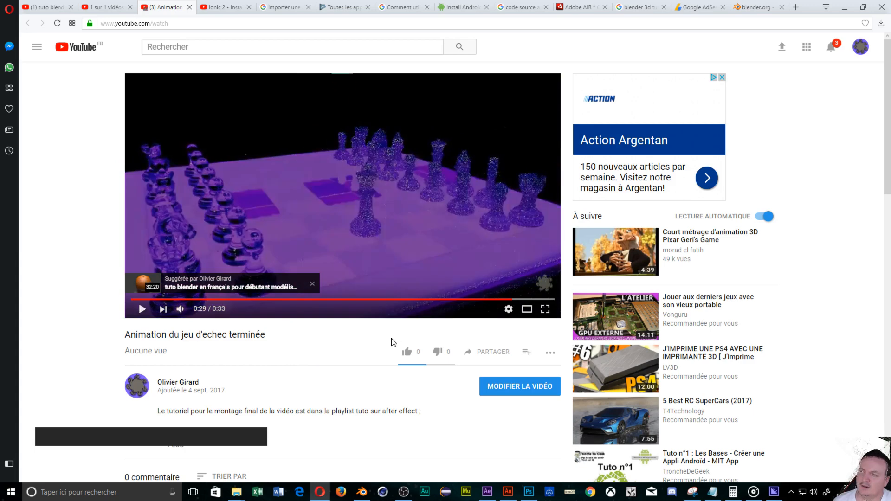